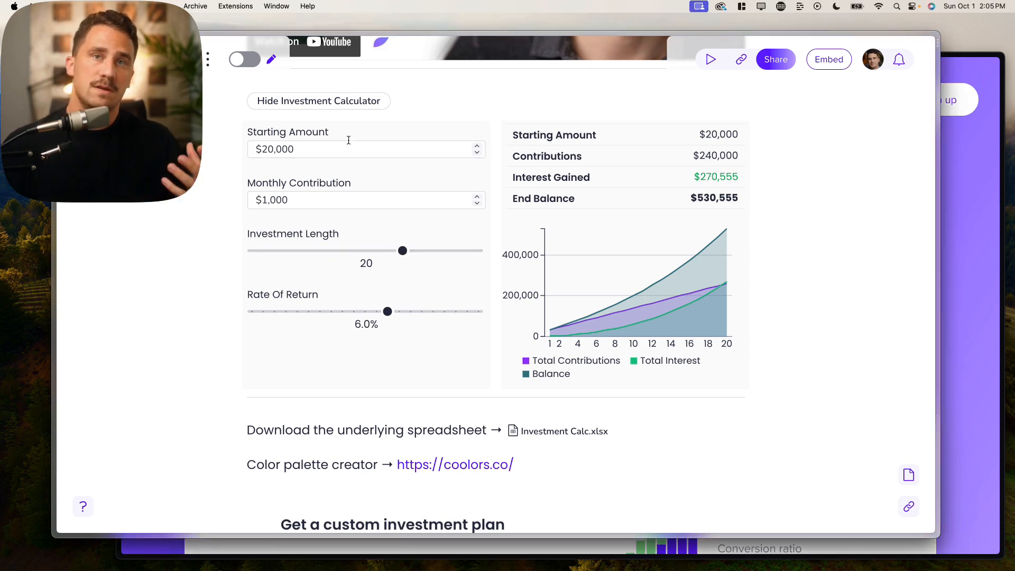
- Zoom the calculator page to 150% and select the Starting Amount value
scroll(349, 143, up, 1)
scroll(350, 144, down, 1)
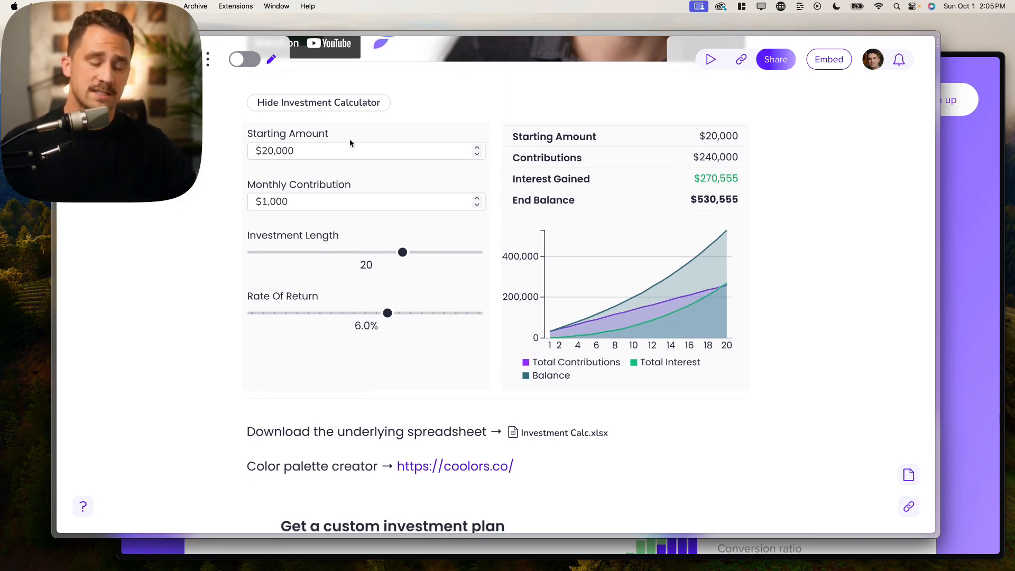
key(super+equal)
scroll(339, 170, up, 1)
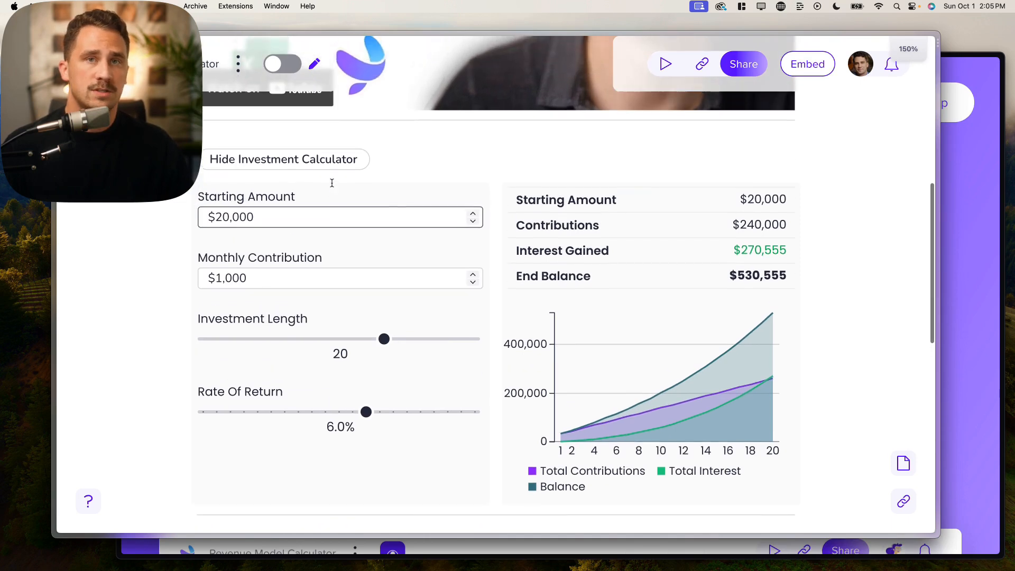
double_click(280, 219)
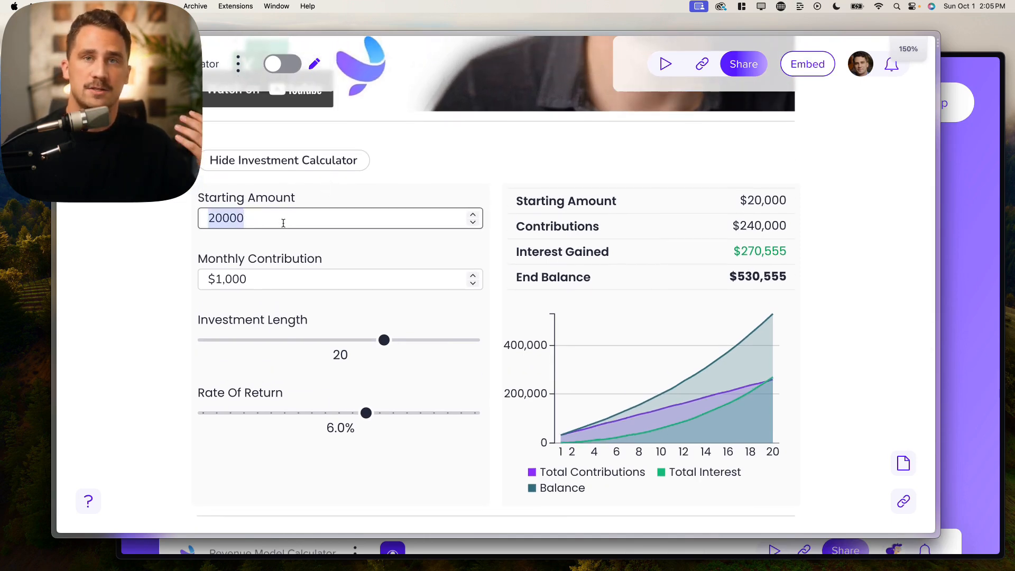
- Slide Investment Length to 16 years, back to 20, then down to 15 years
drag(384, 340, 364, 346)
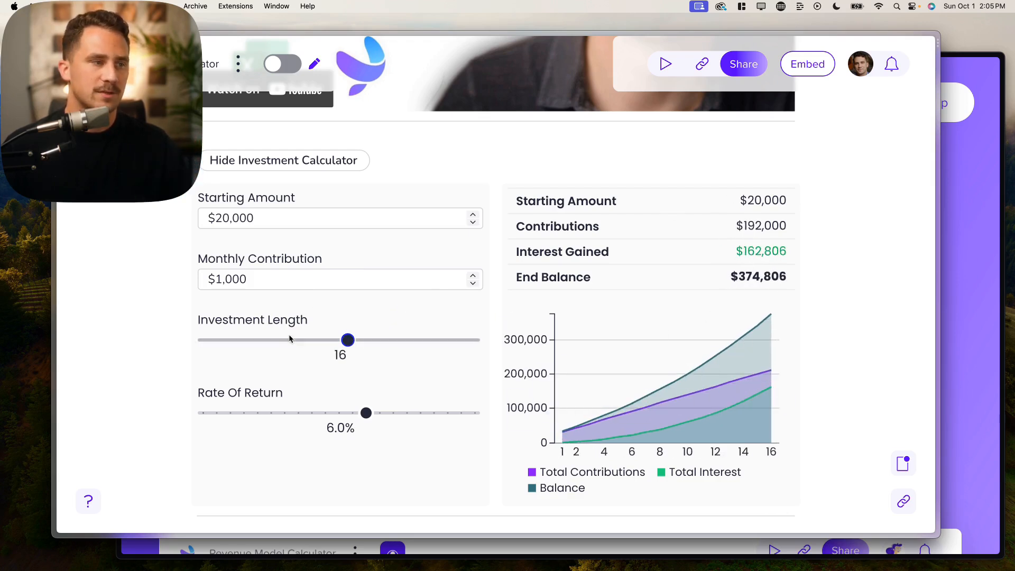
drag(348, 340, 384, 341)
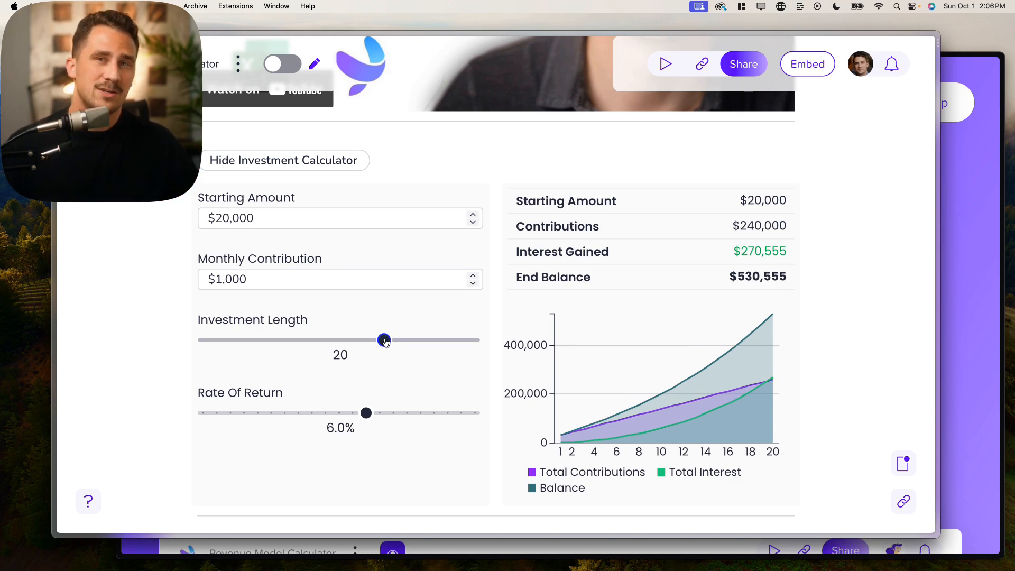
drag(385, 341, 341, 341)
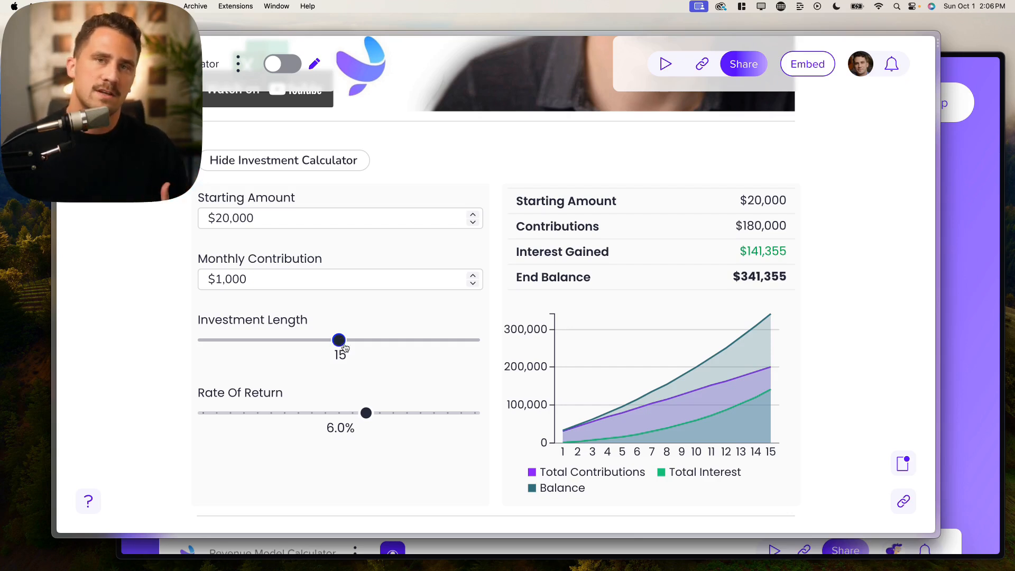
- Bring the GRID homepage window forward, then switch back to the calculator editor window
click(989, 247)
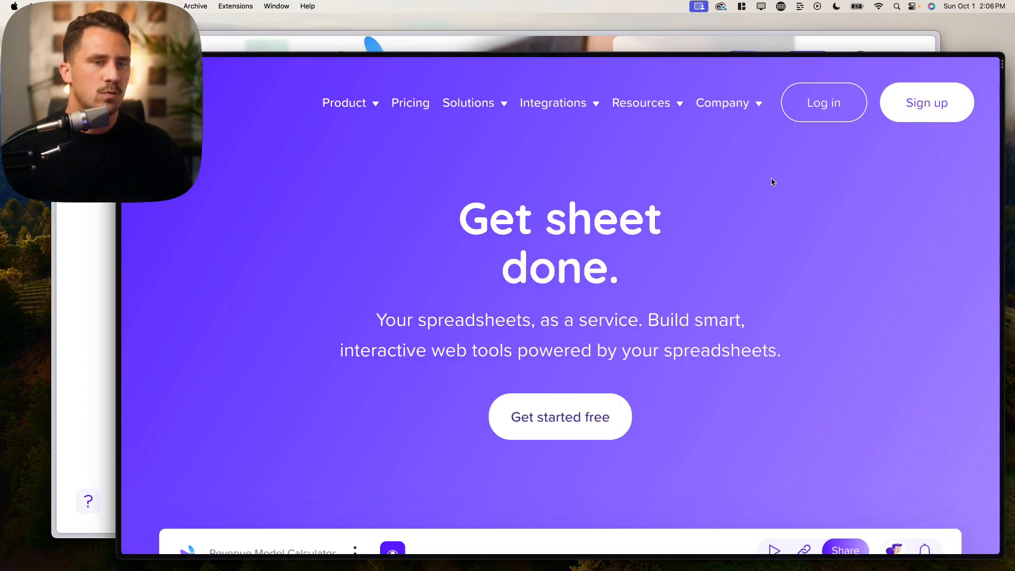
mouse_move(486, 105)
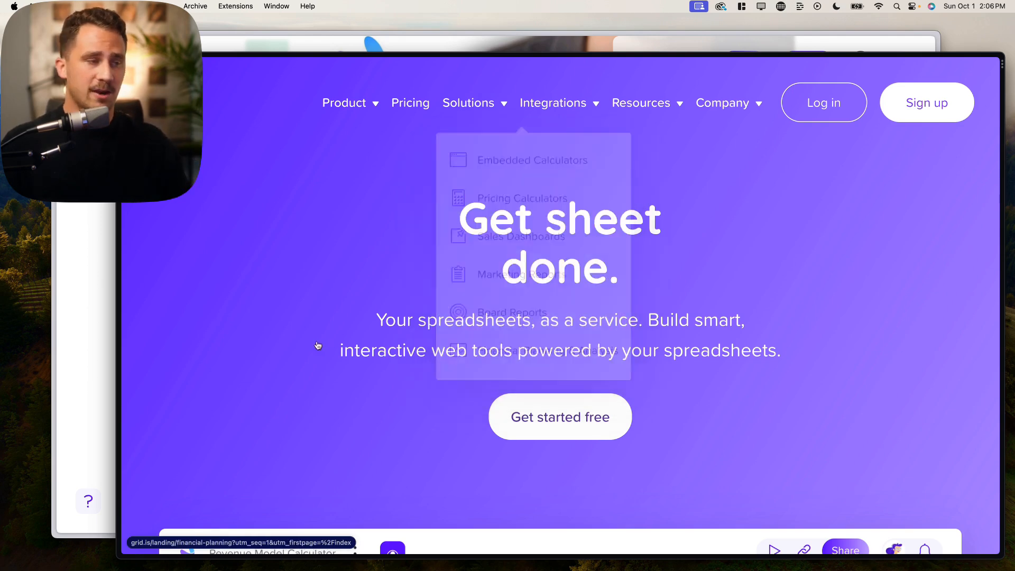
click(100, 289)
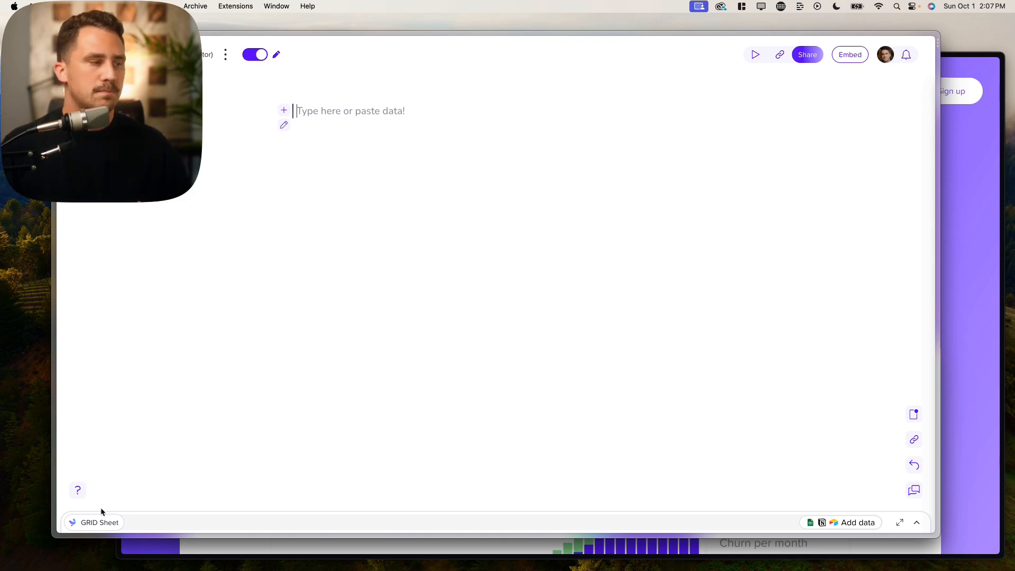
- Expand the GRID Sheet panel taller to show rows 1–19, and dismiss Add data without connecting anything
click(105, 524)
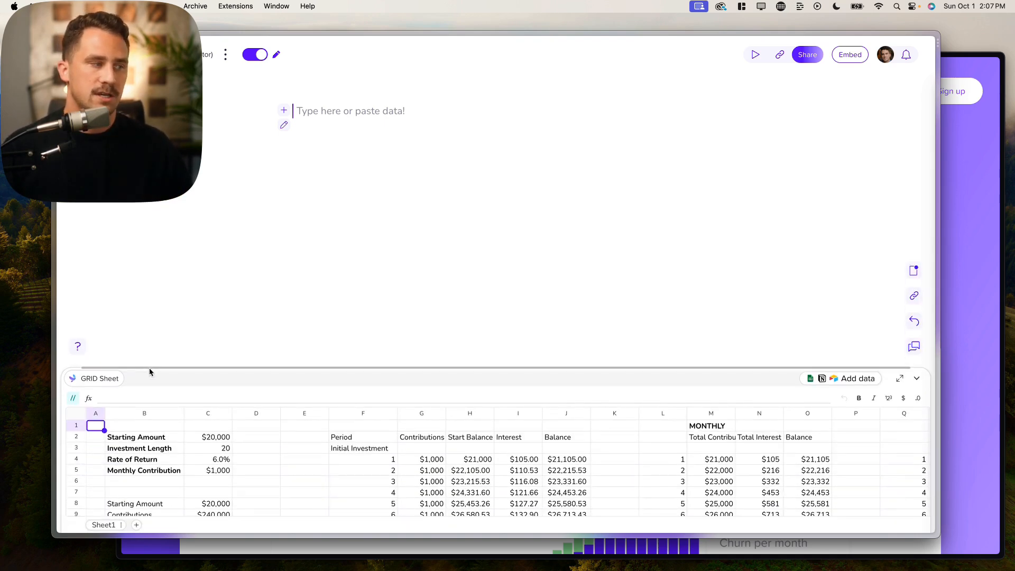
drag(151, 351, 183, 274)
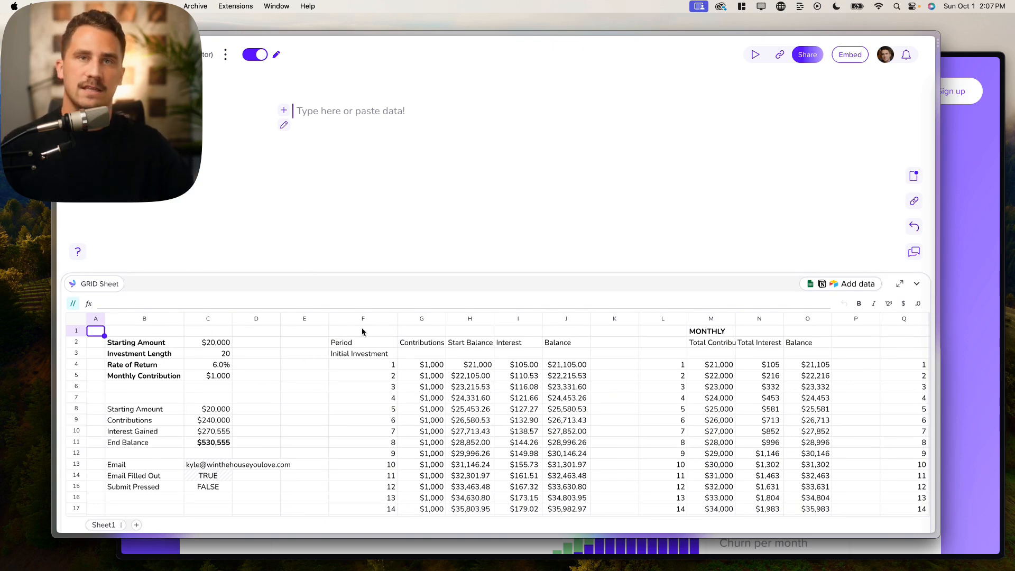
drag(329, 272, 324, 248)
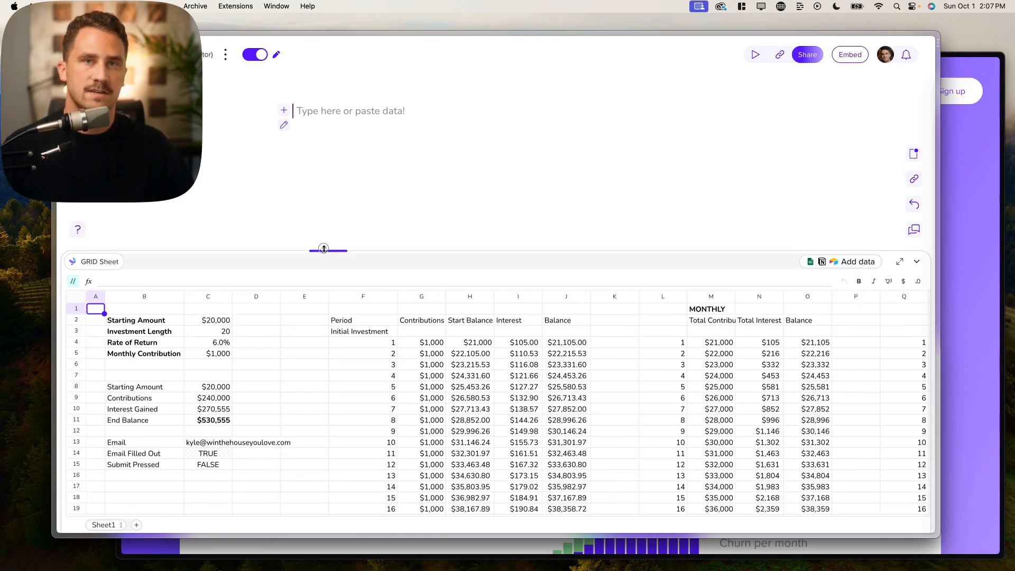
click(809, 268)
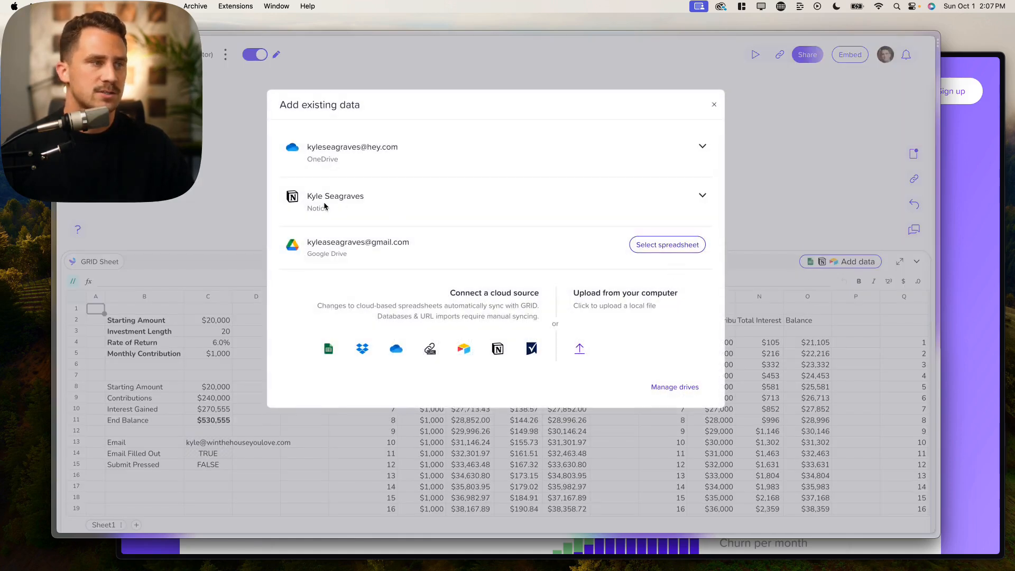
click(713, 105)
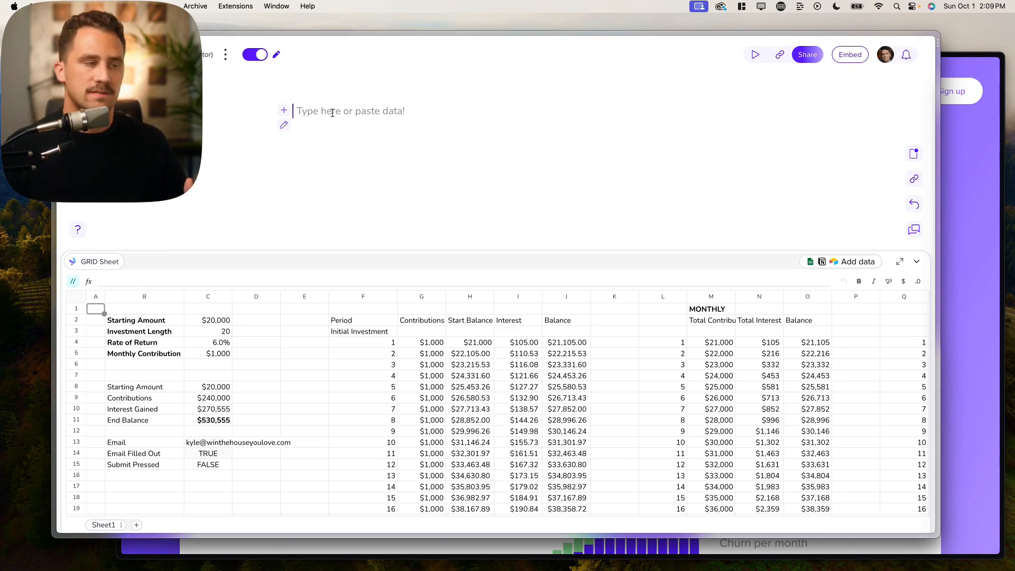
- Select the Starting Amount label in B2, zoom to 150%, and scroll across the sheet
click(136, 324)
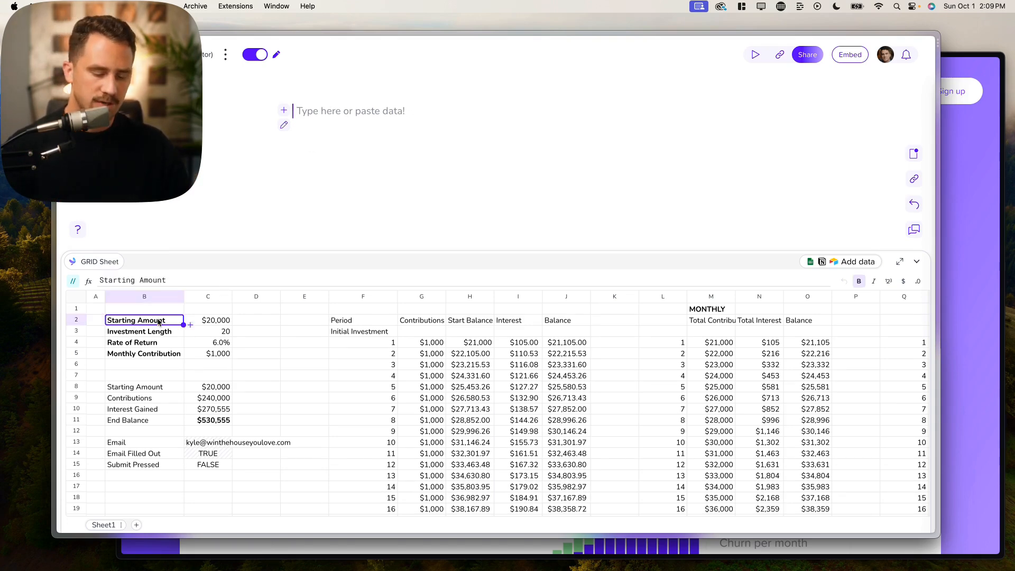
key(super+equal)
key(super+equal)
key(super+equal)
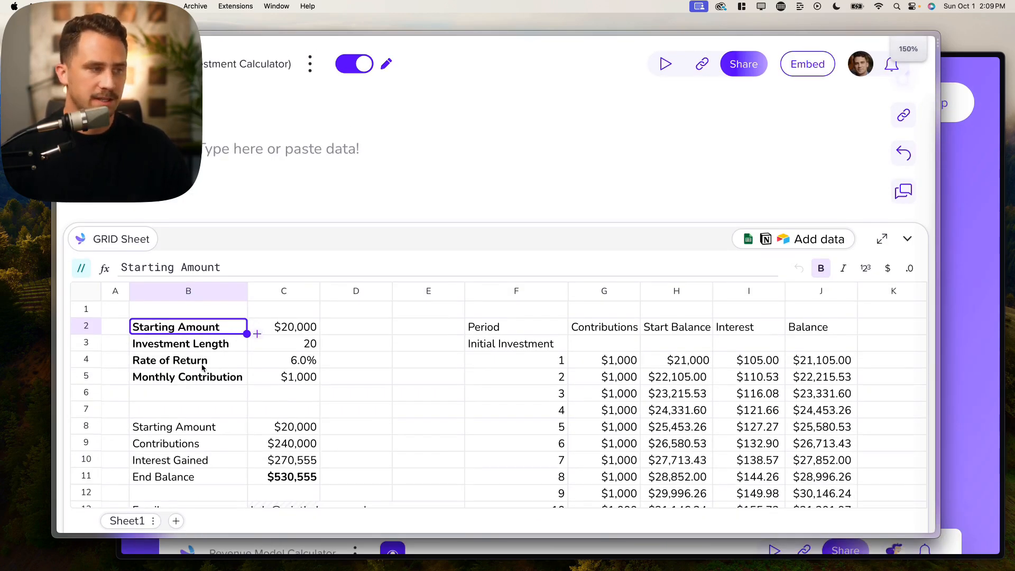
scroll(204, 377, down, 3)
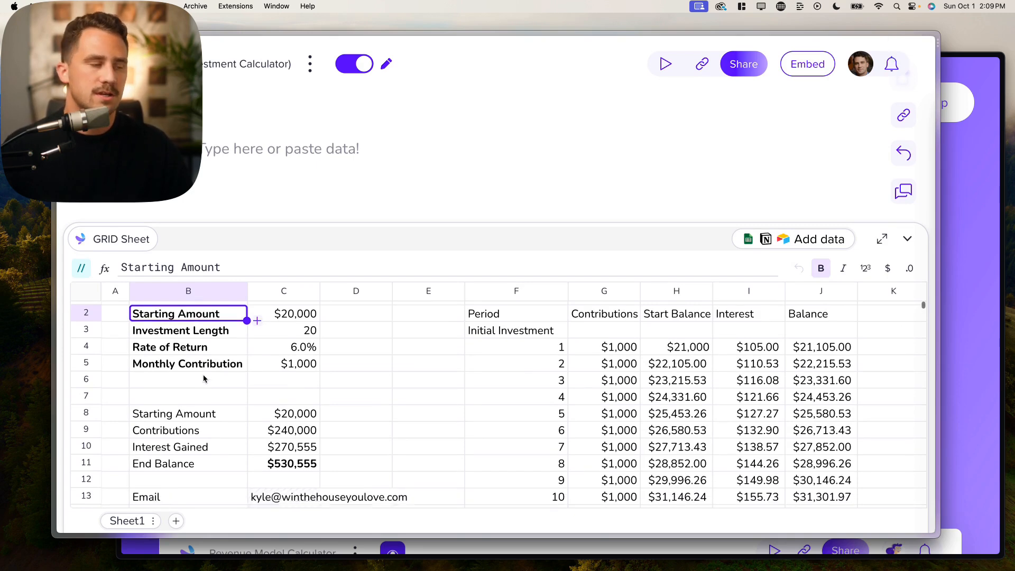
scroll(205, 378, up, 3)
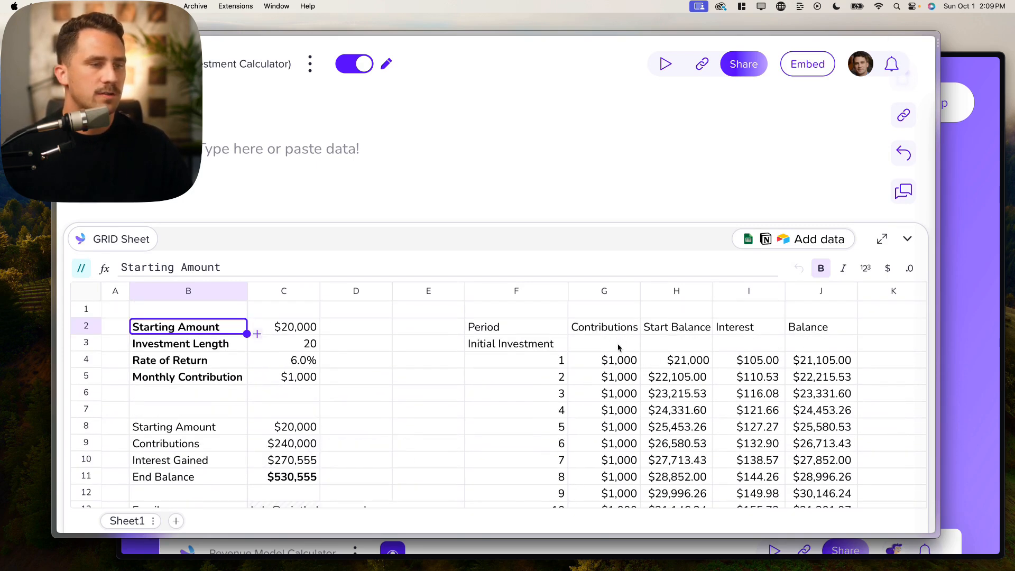
scroll(618, 348, right, 5)
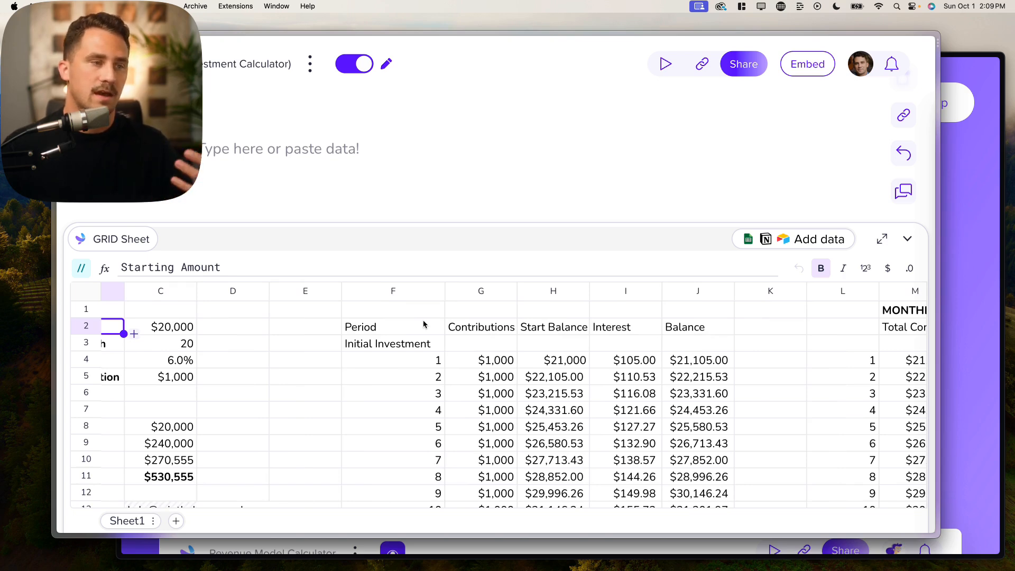
scroll(426, 332, right, 3)
scroll(426, 332, right, 10)
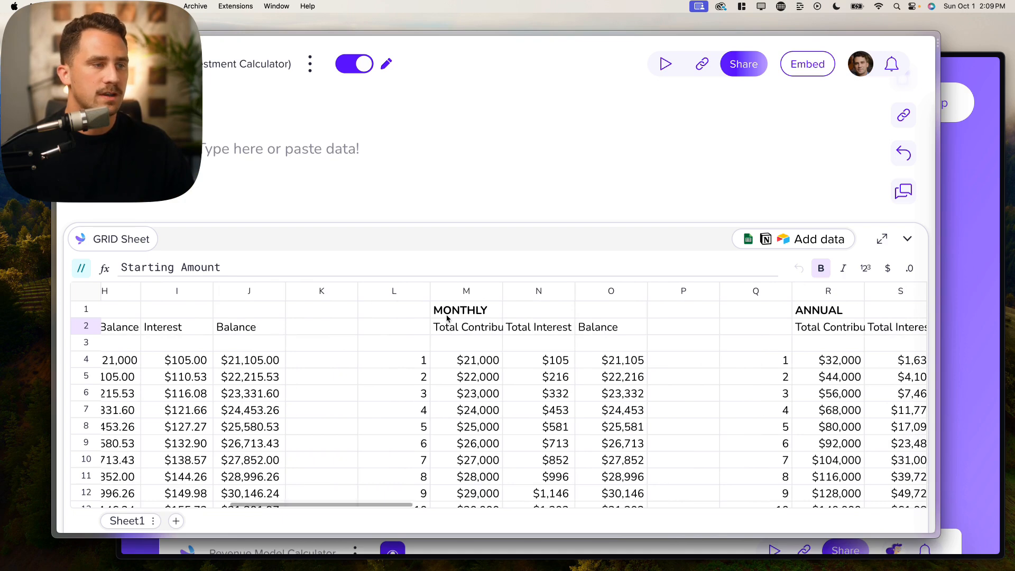
scroll(445, 318, right, 3)
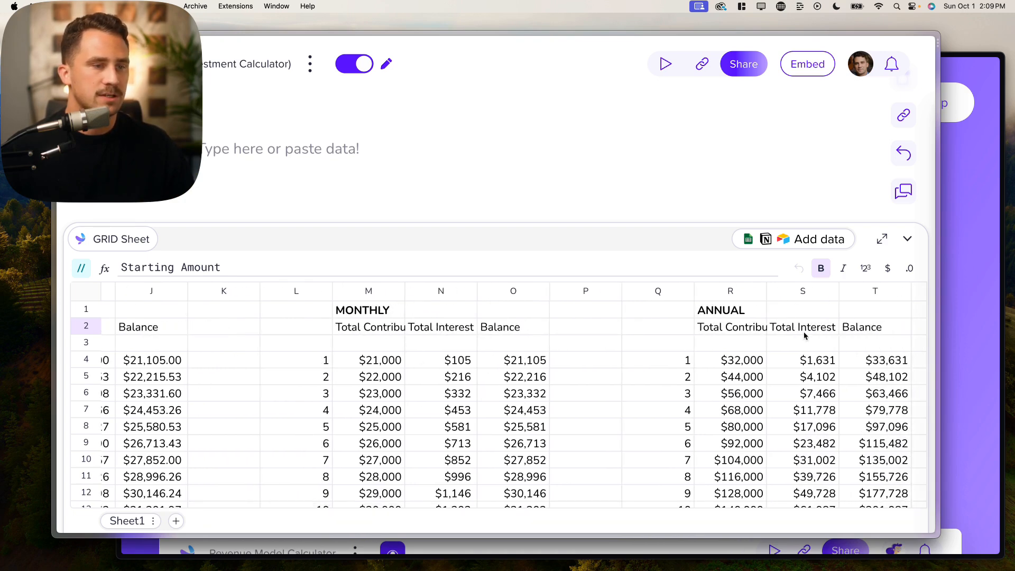
scroll(756, 335, right, 4)
scroll(633, 396, left, 15)
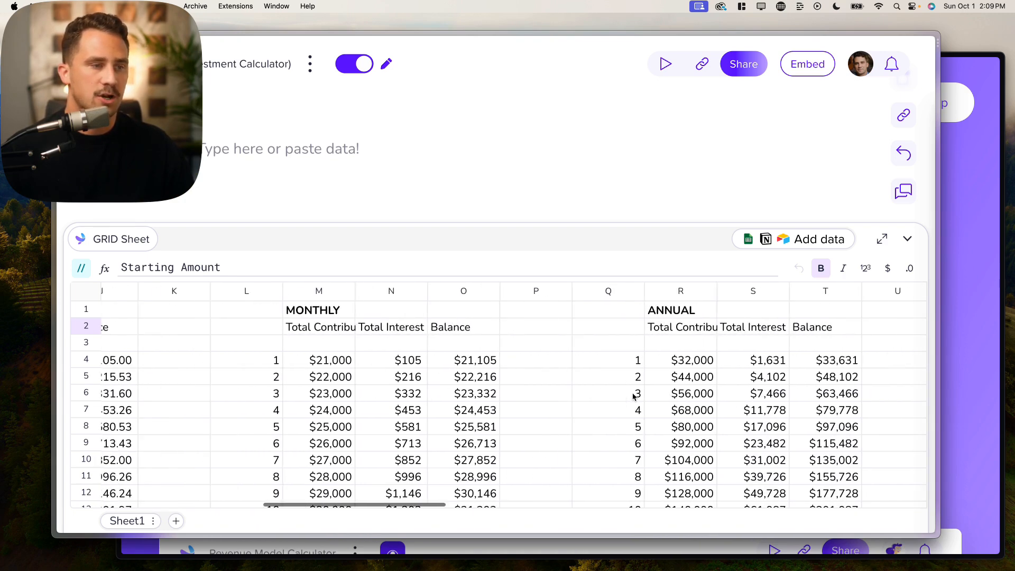
scroll(633, 395, left, 9)
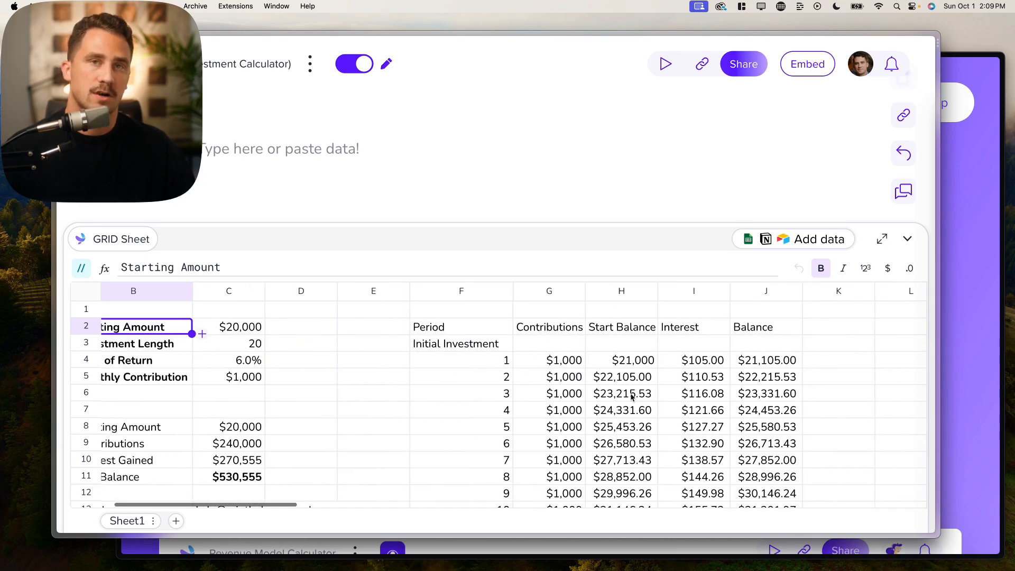
scroll(386, 384, down, 5)
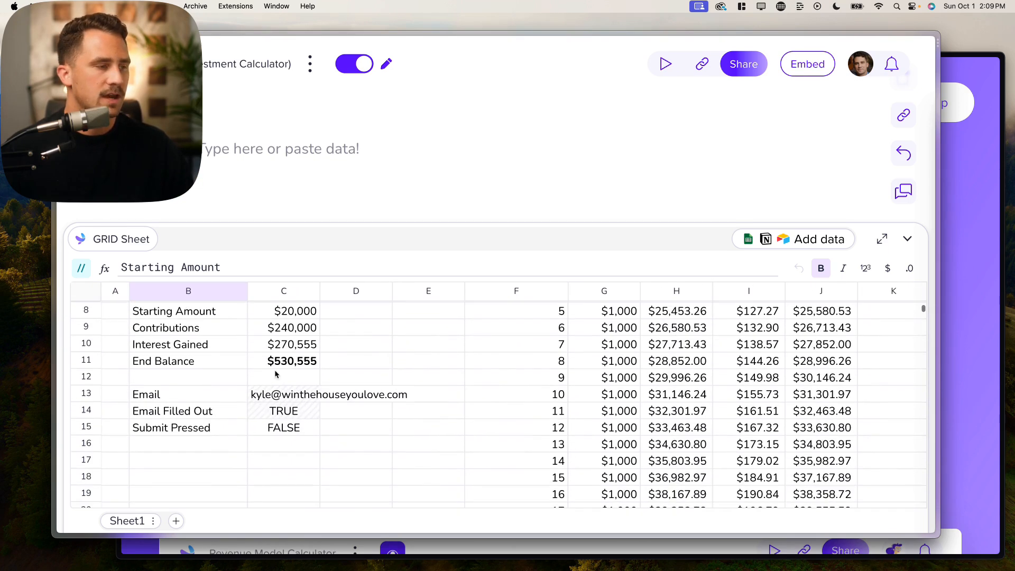
- Inspect the results block B8:C11, Investment Length in C3, and the Email and Submit labels
drag(215, 326, 286, 373)
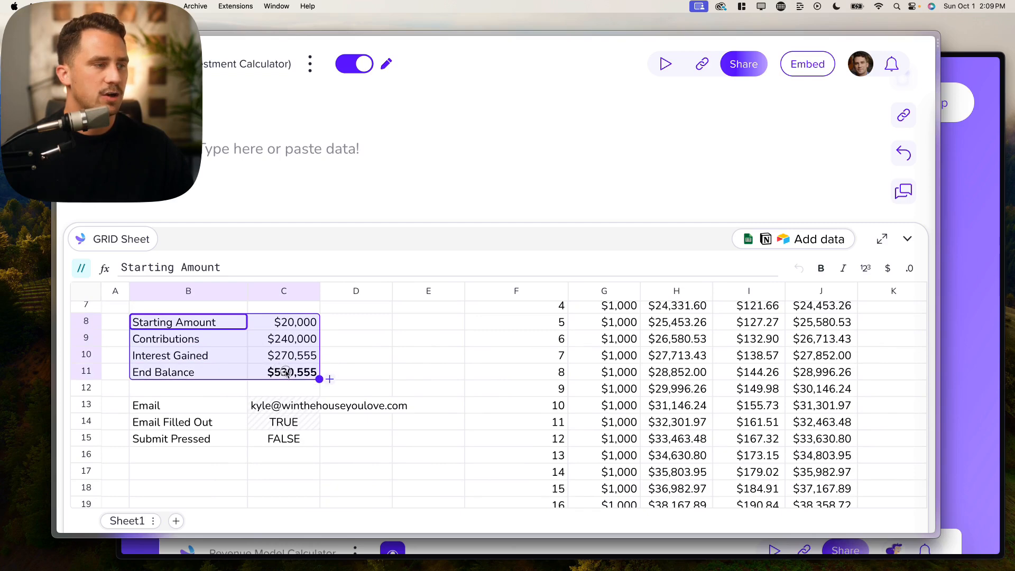
click(219, 328)
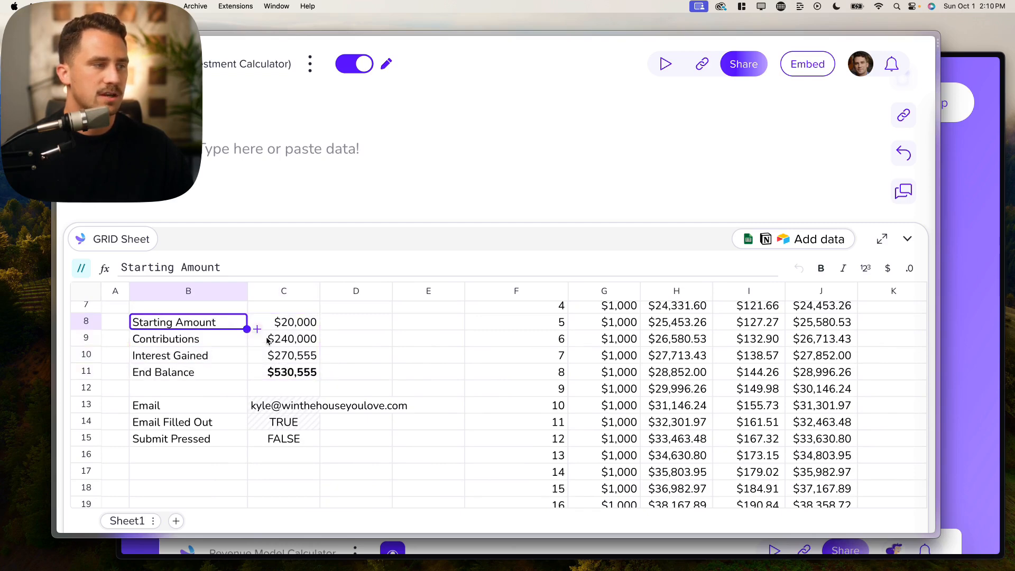
scroll(178, 372, up, 5)
click(317, 347)
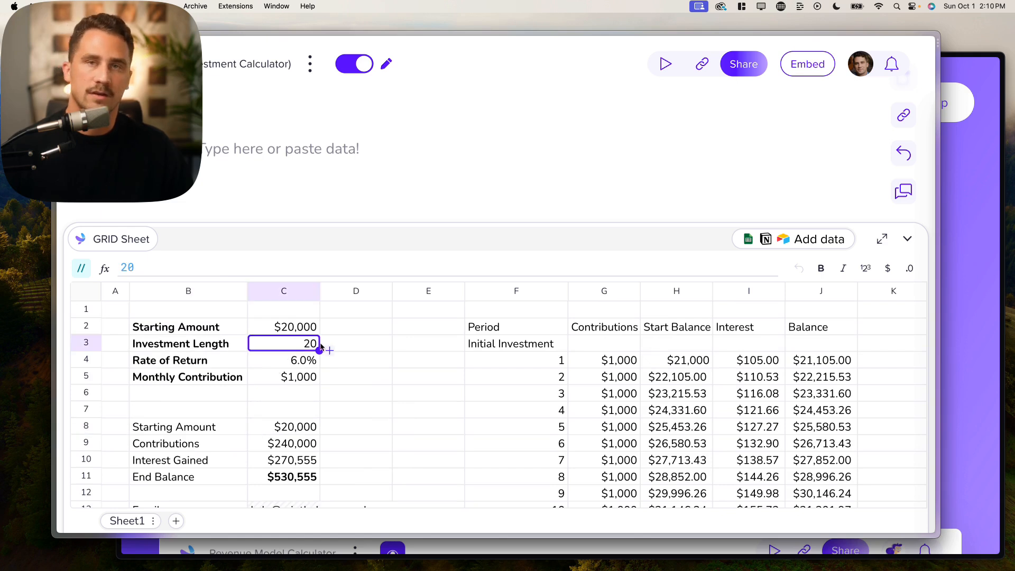
scroll(317, 381, down, 3)
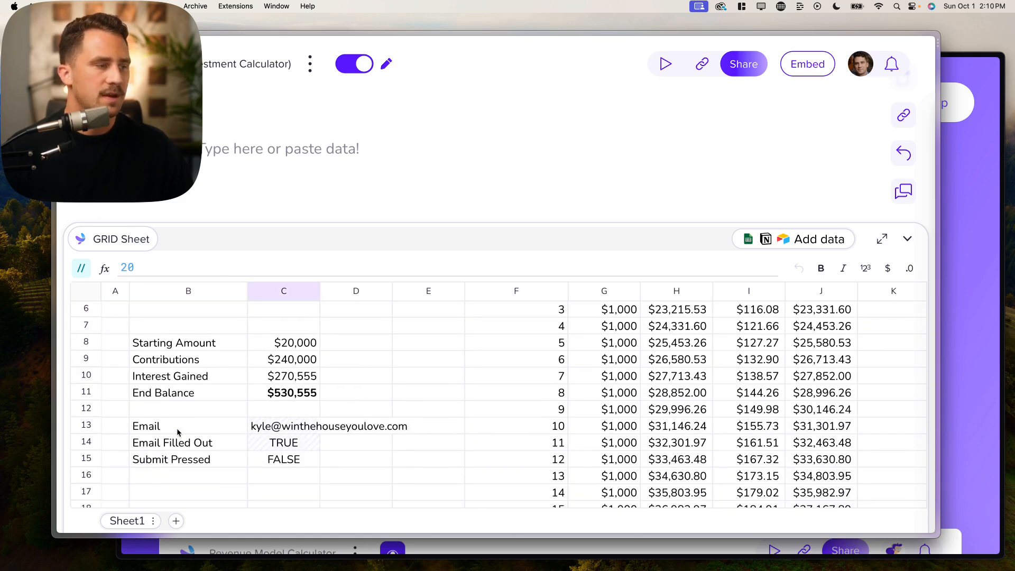
drag(179, 433, 183, 457)
scroll(296, 439, up, 3)
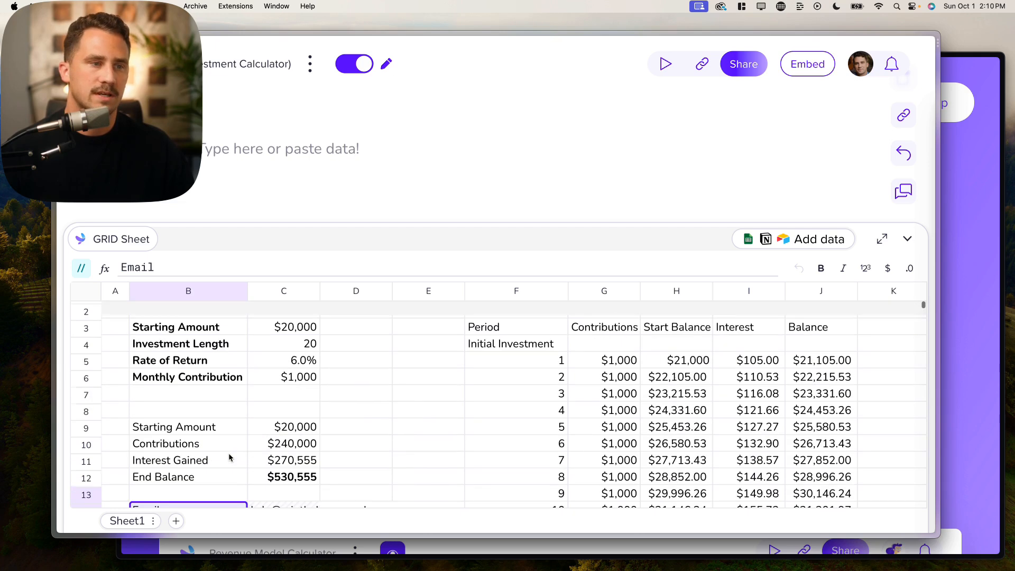
click(415, 418)
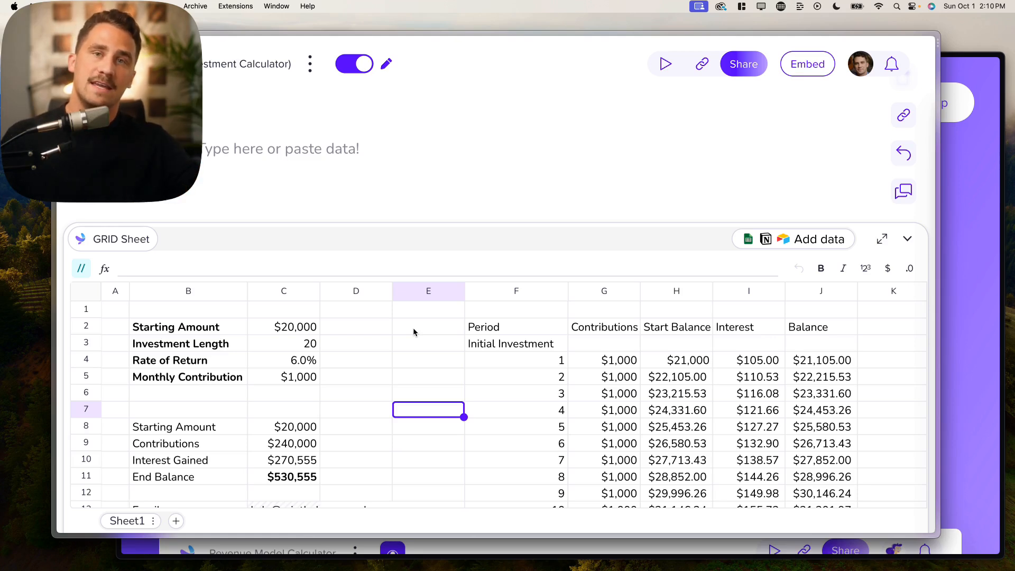
- Drag the sheet panel down so the page text area gets more room
drag(453, 220, 384, 382)
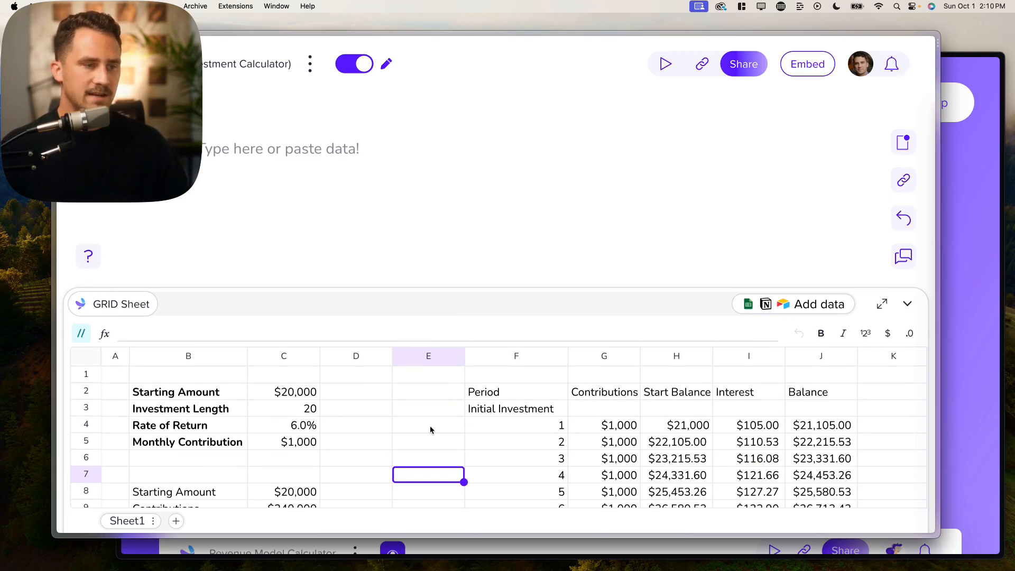
scroll(430, 426, down, 2)
scroll(430, 426, up, 2)
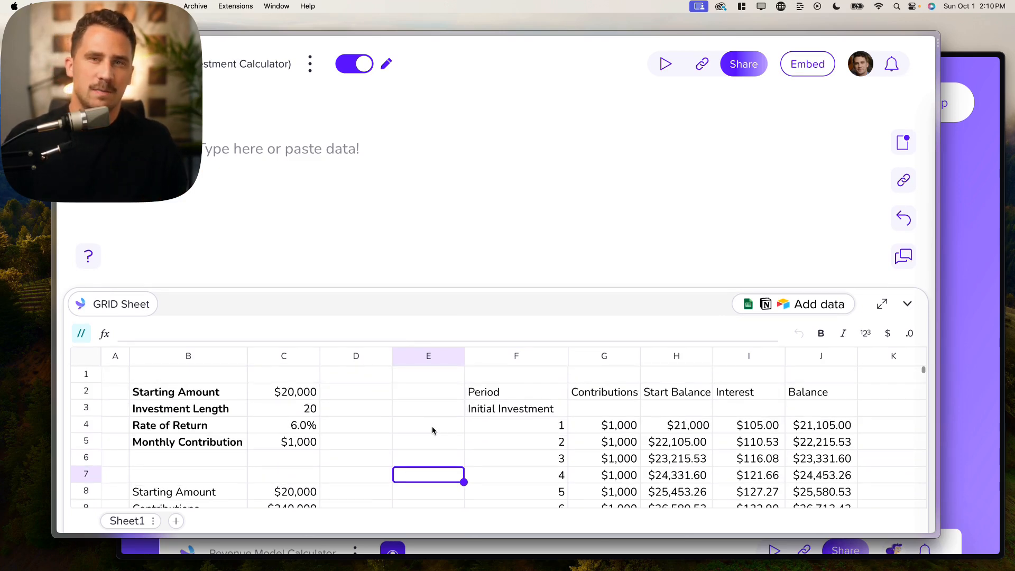
- Zoom out to show the MONTHLY columns, then type / to list Charts, Display, Interaction and Layout blocks
click(249, 145)
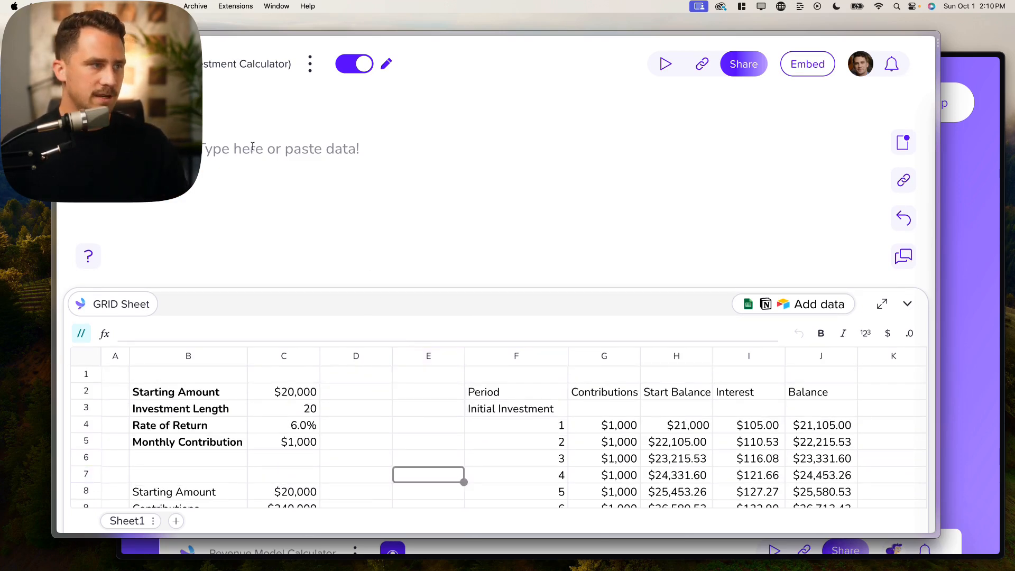
key(super+minus)
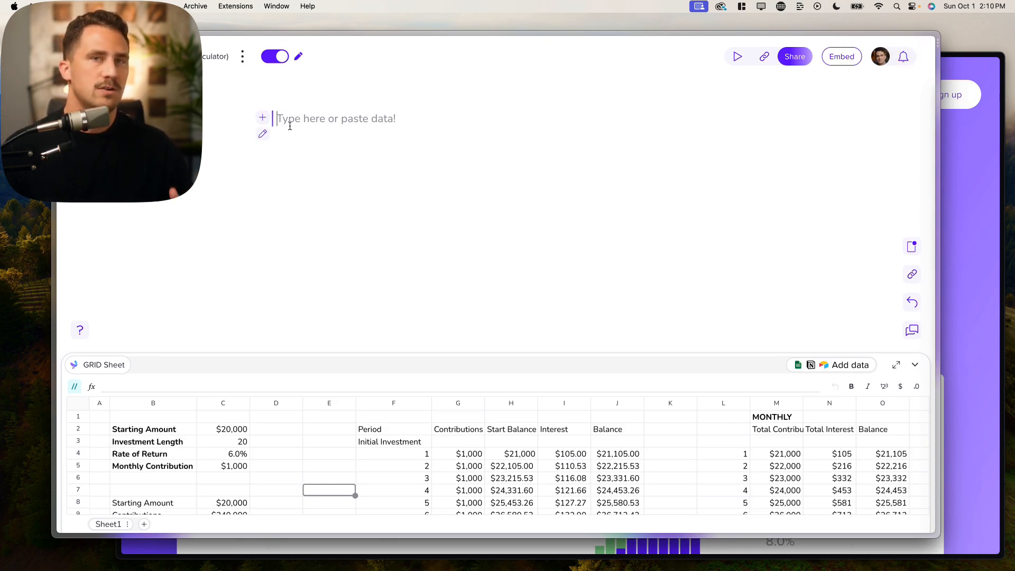
click(262, 119)
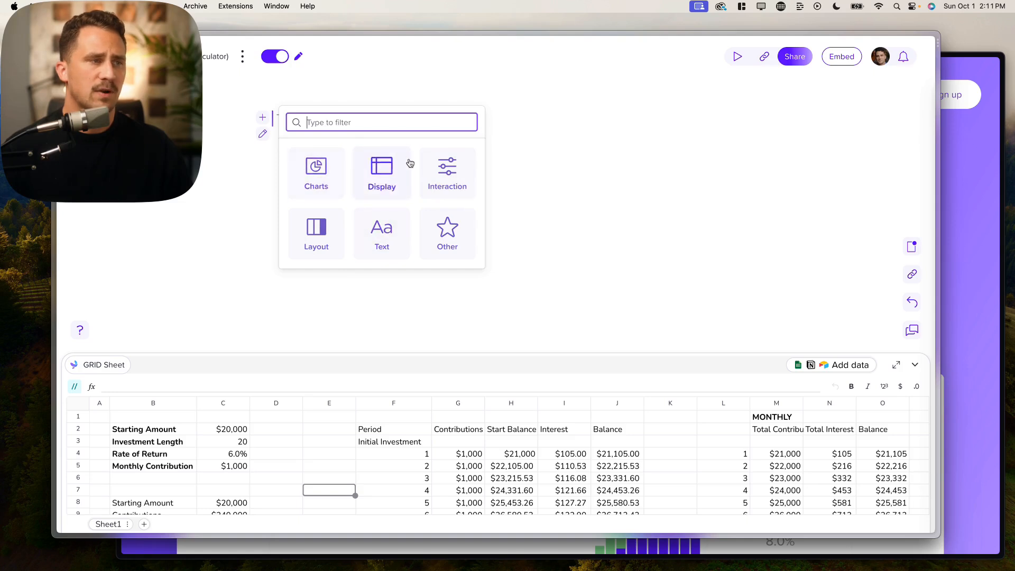
click(537, 141)
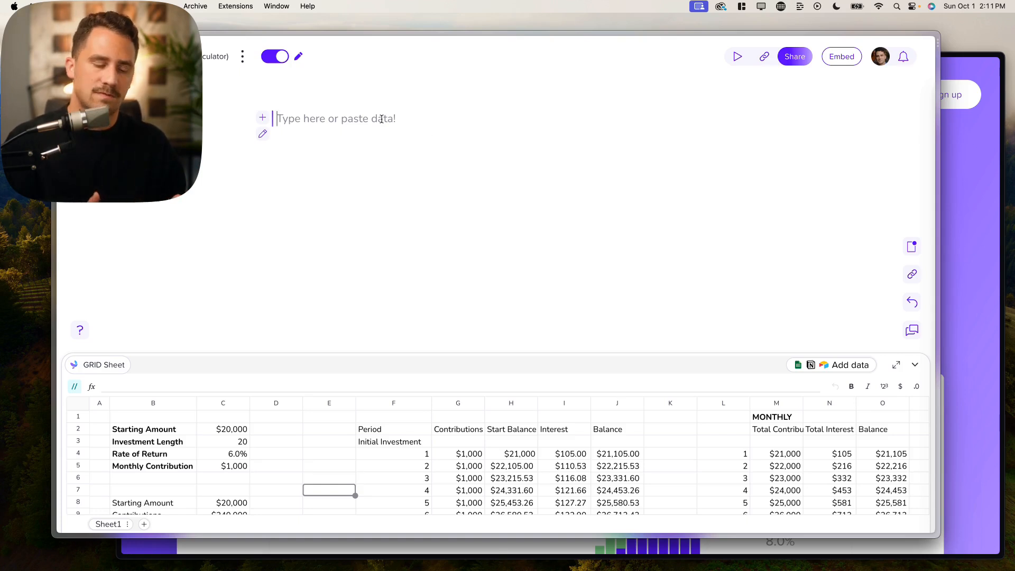
text(/)
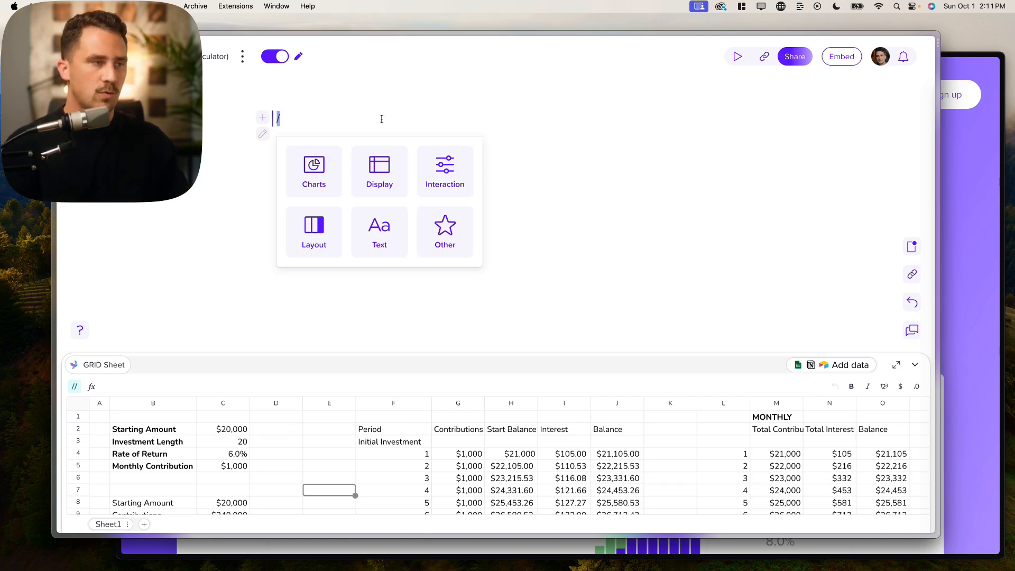
- Insert a two-column Layout block via /lay and add an empty line above it
text(lay)
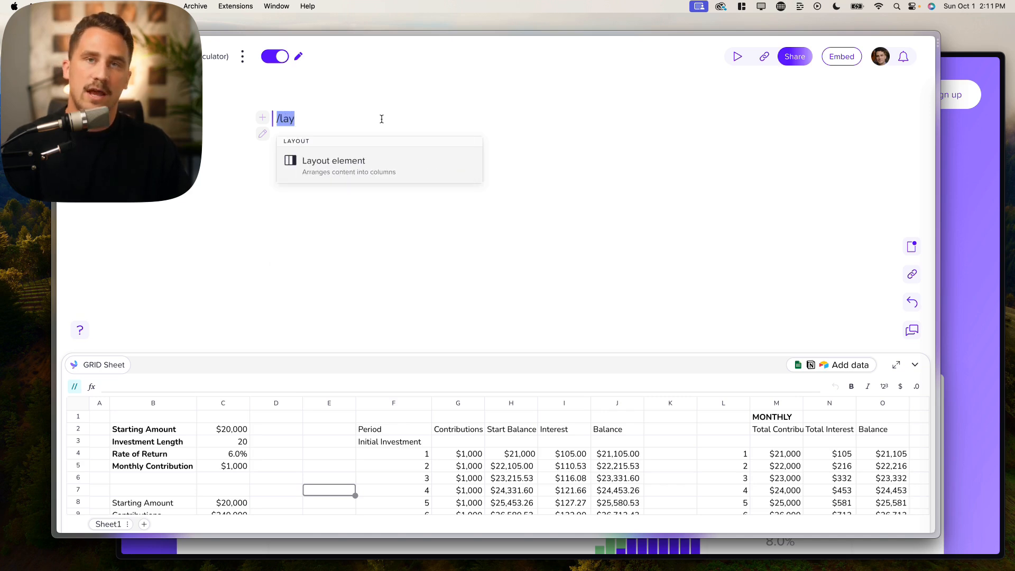
key(Return)
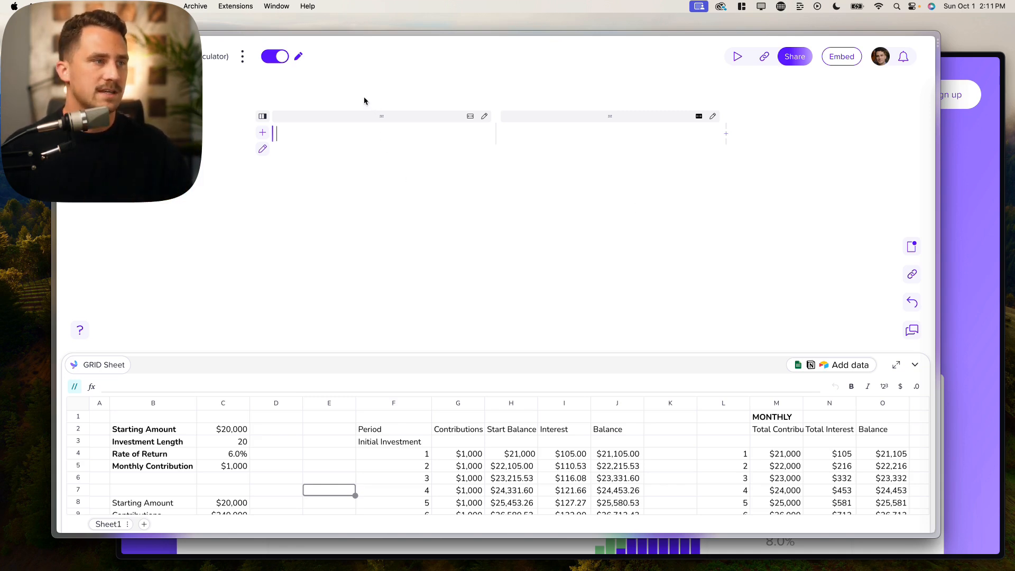
click(329, 118)
key(Return)
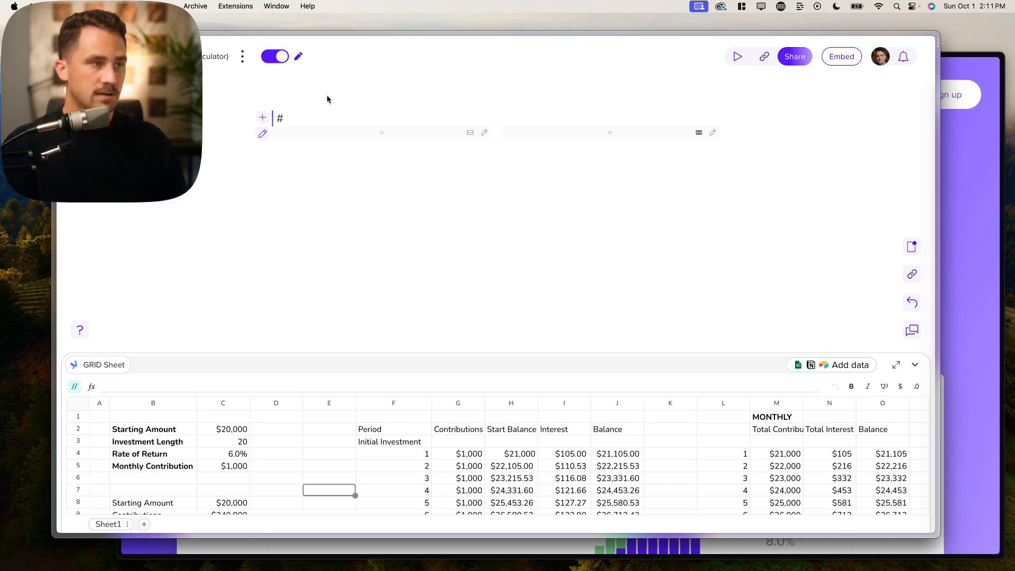
- Add the heading '## Investment Calcualtor' and start an input element in the left column with /inp
text(## )
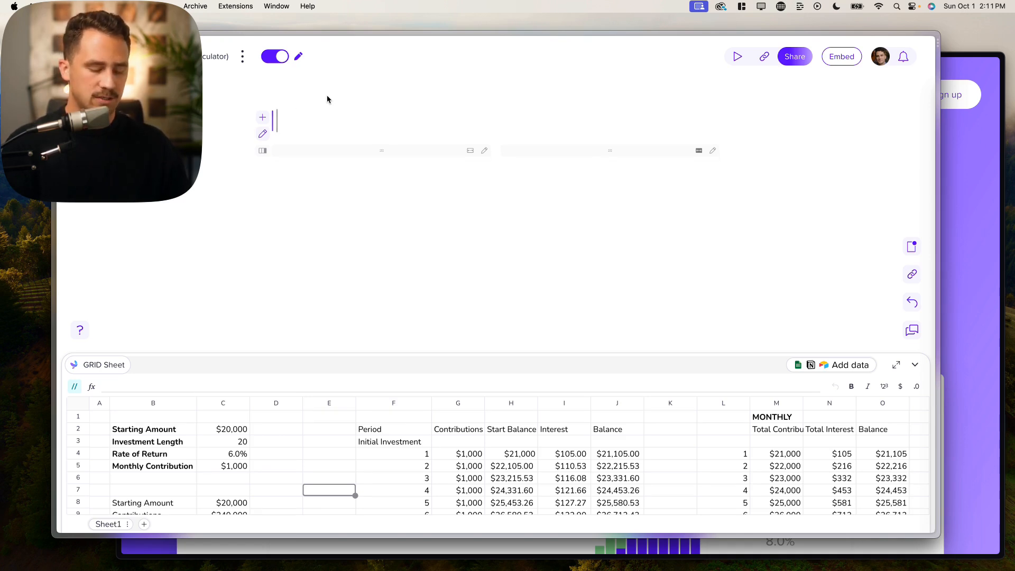
text(Investment )
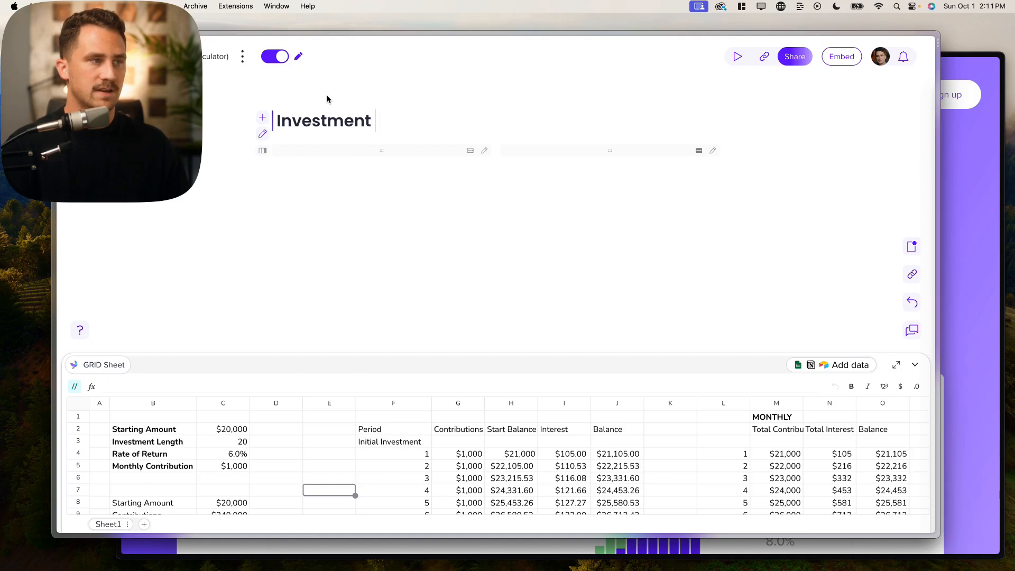
text(Calcualtor)
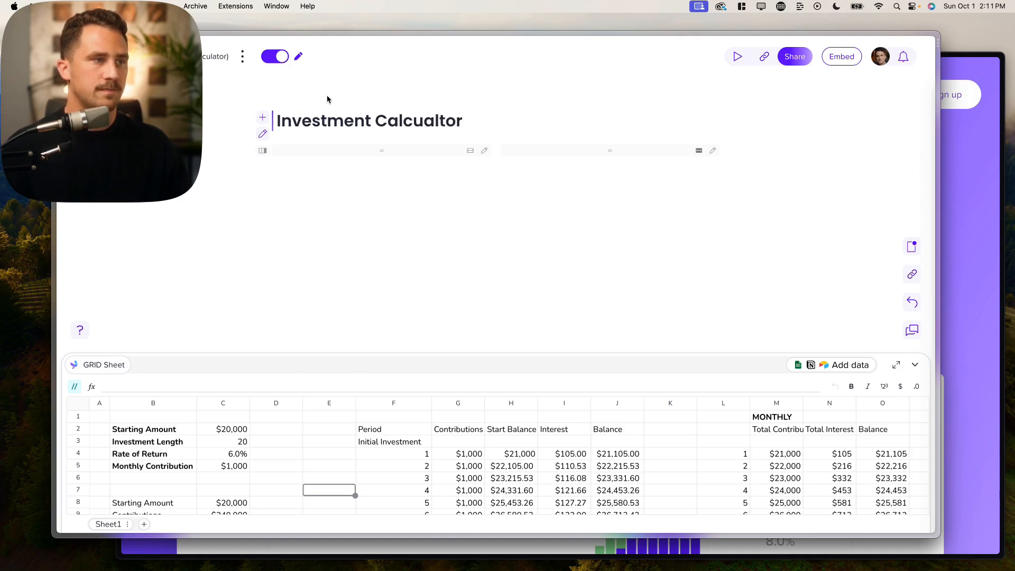
click(355, 164)
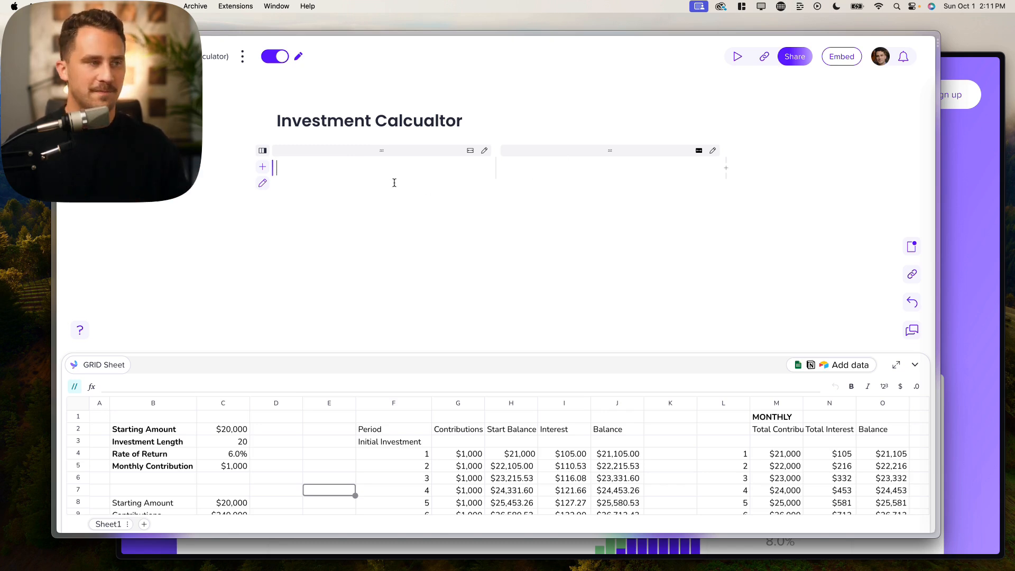
text(/)
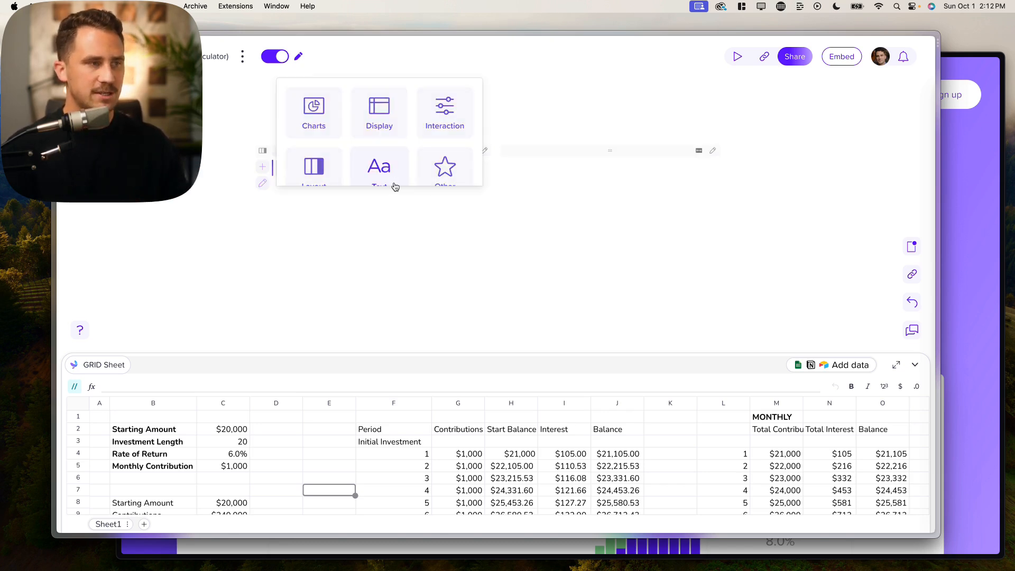
text(input)
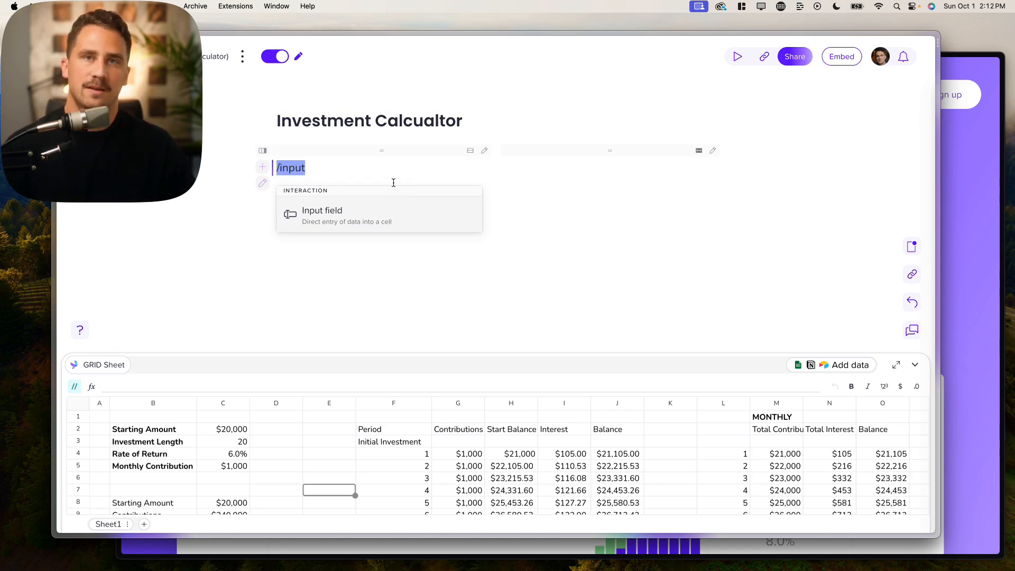
- Insert an input field targeting cell C2, labelled from cell B2 instead of typed text
click(401, 209)
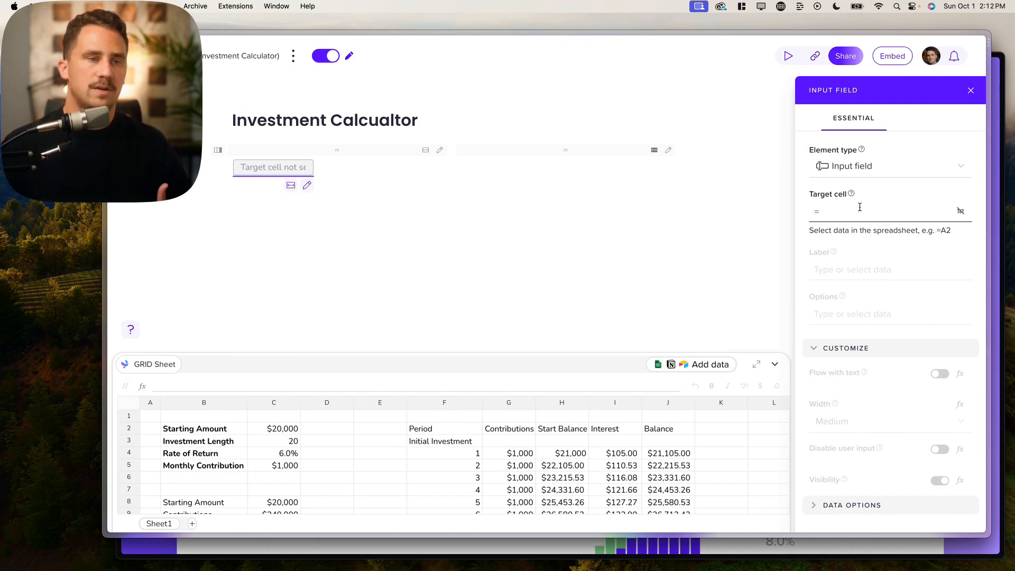
click(860, 207)
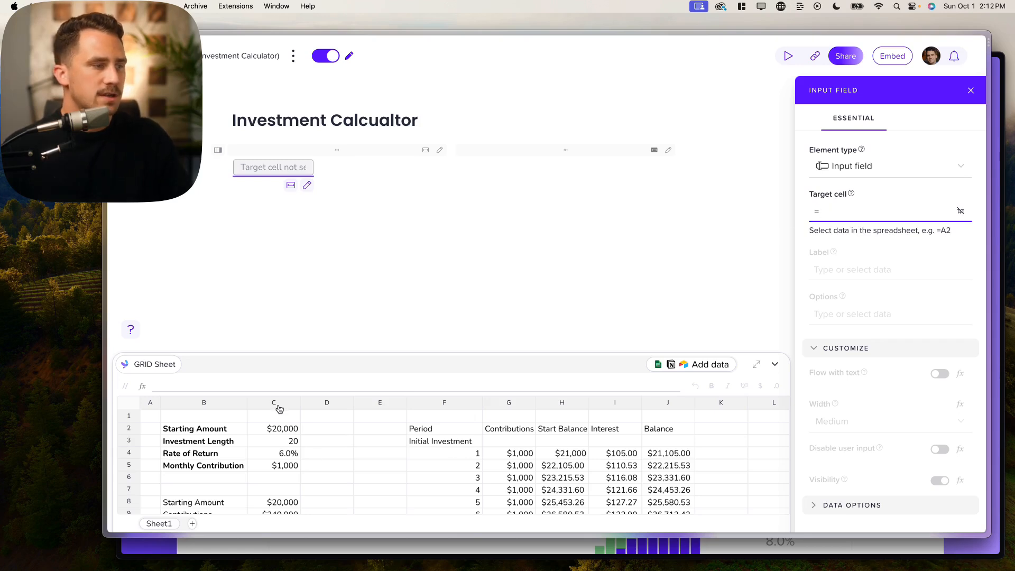
click(264, 431)
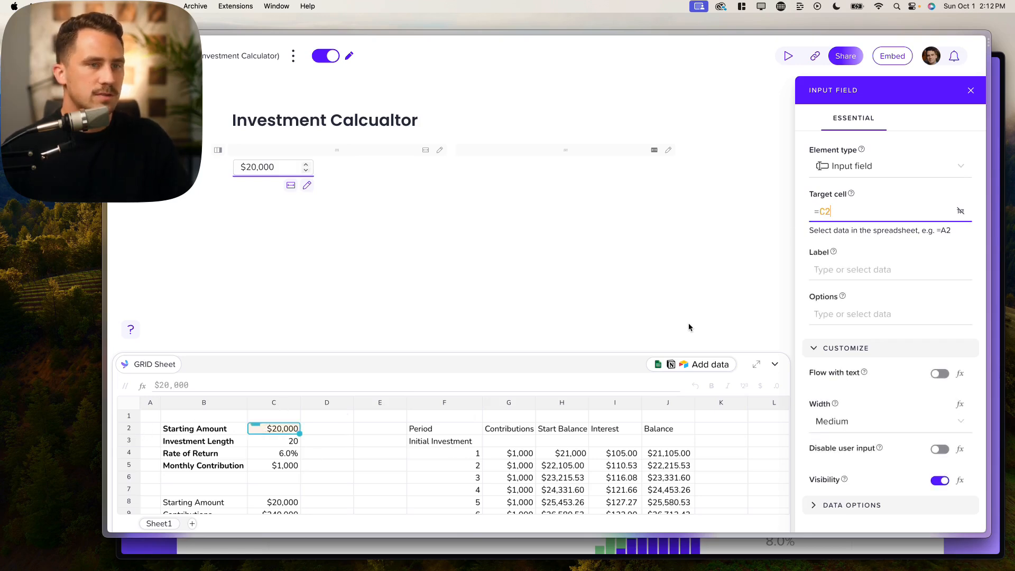
click(840, 268)
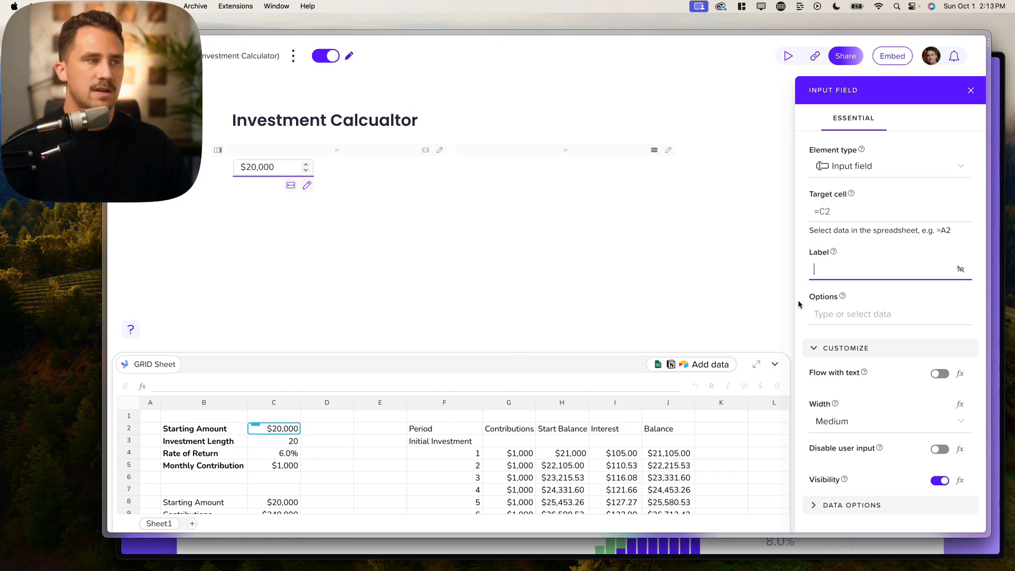
text(Starting Amou)
key(super+a)
key(BackSpace)
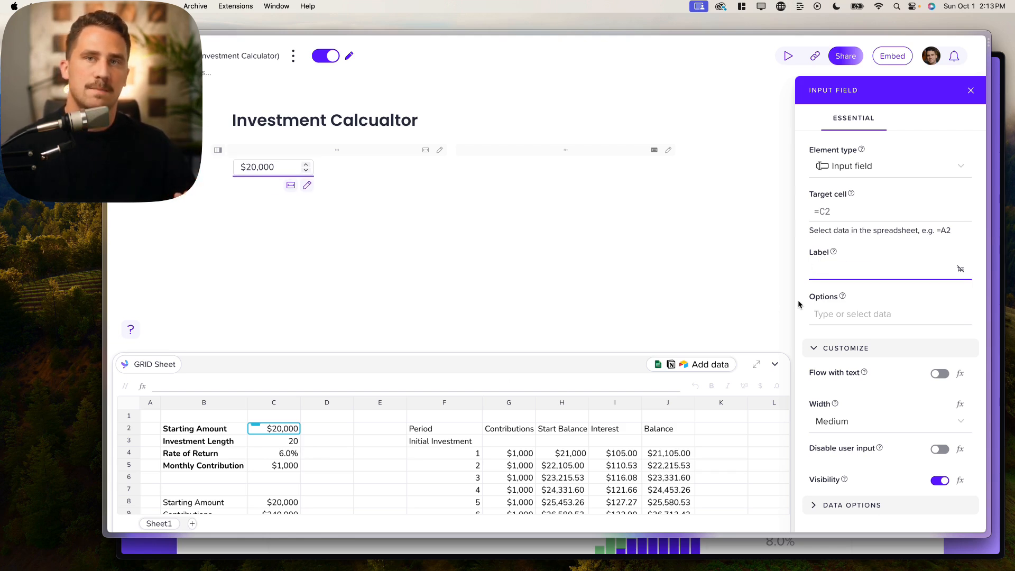
click(204, 433)
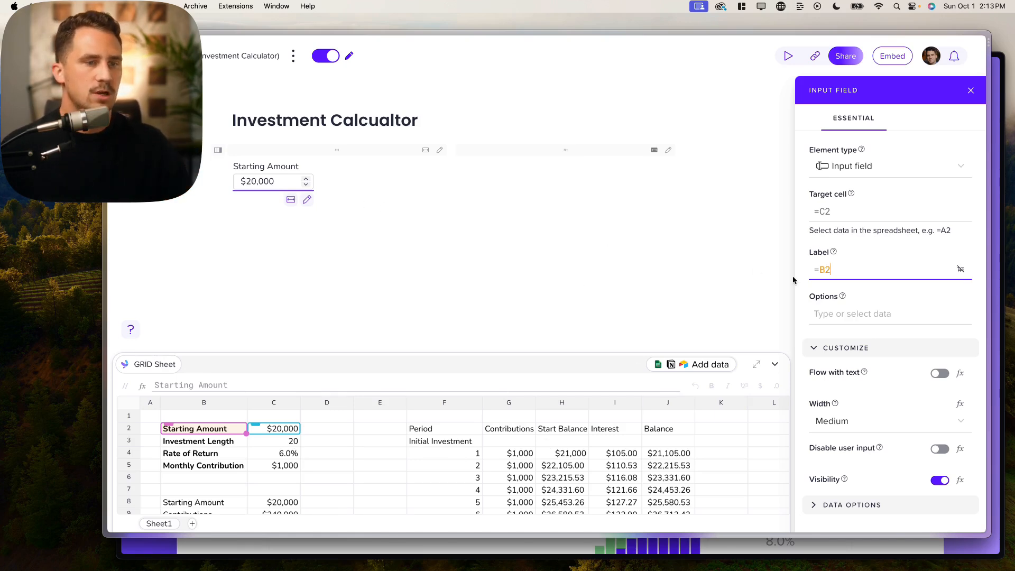
- Set the input's width to Large and expand its Data Options
scroll(828, 314, down, 2)
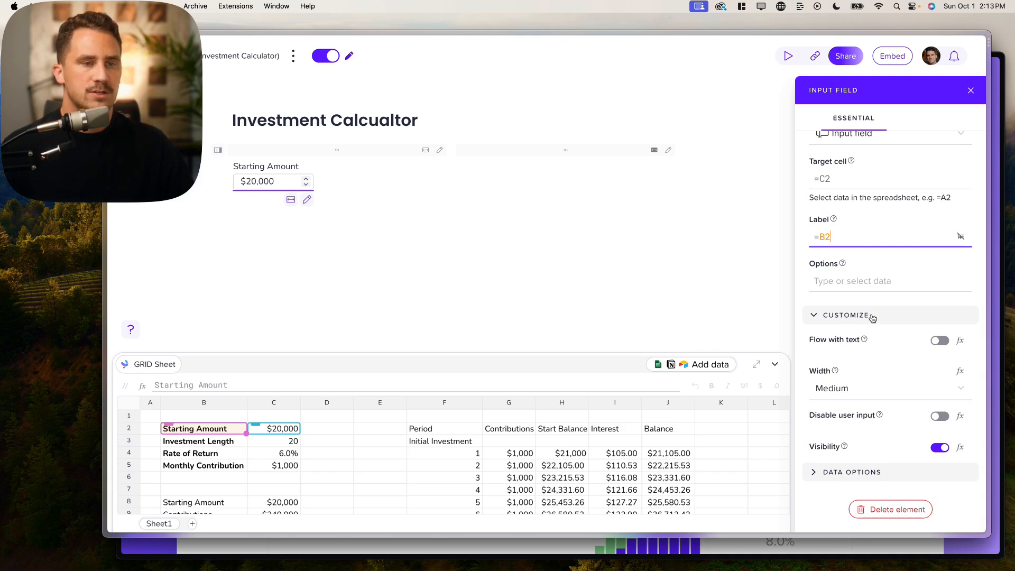
click(844, 396)
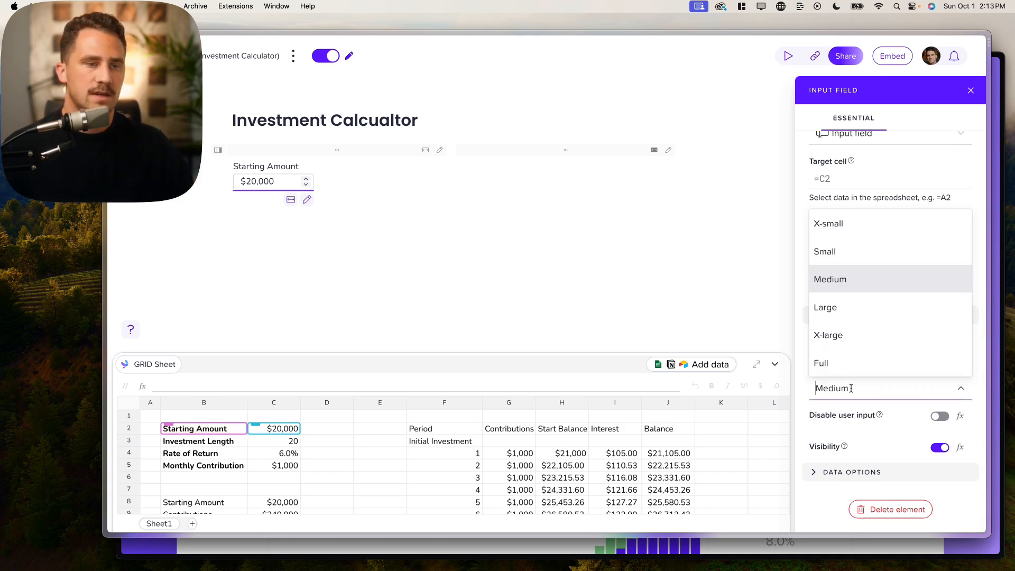
click(839, 311)
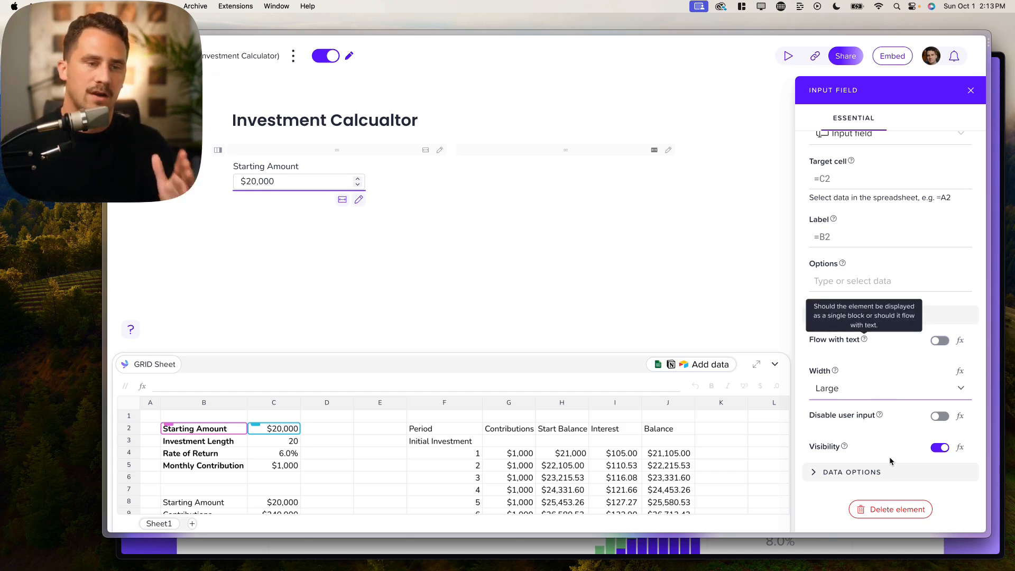
click(855, 472)
scroll(861, 449, down, 2)
scroll(861, 448, down, 3)
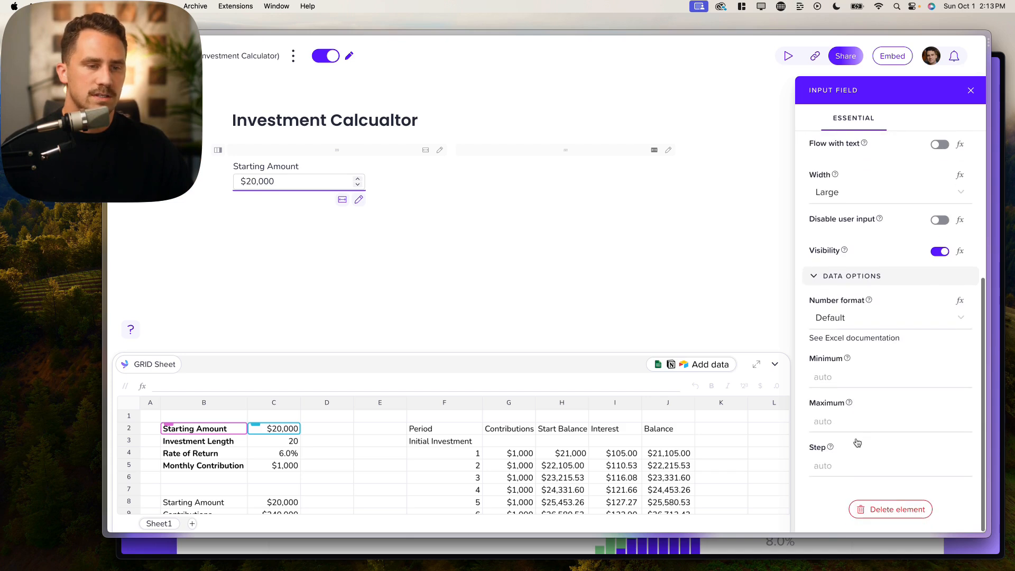
- Enter a minimum value of 0 for the Starting Amount input, moving on through Maximum and Step
click(841, 376)
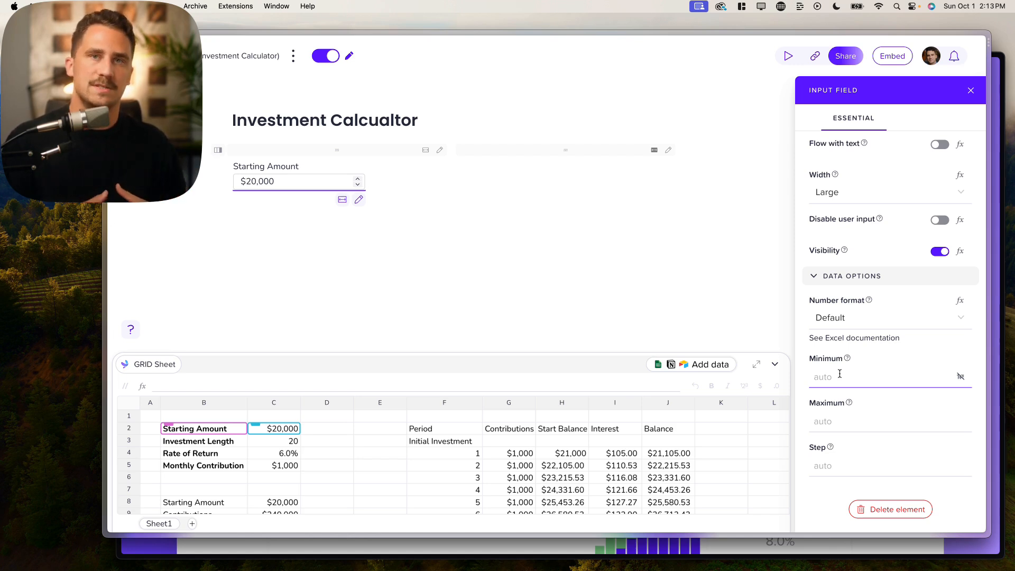
click(837, 377)
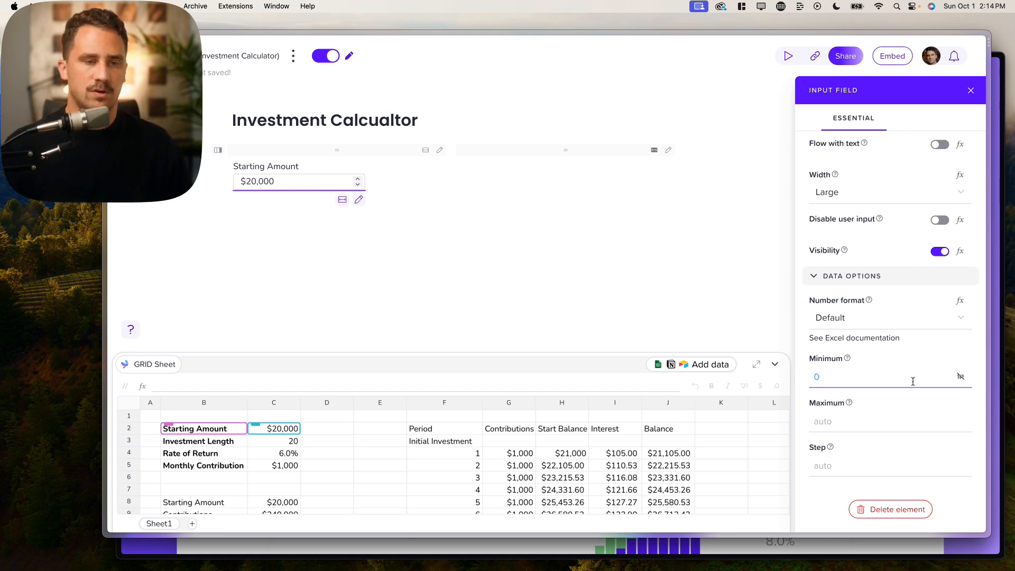
click(836, 423)
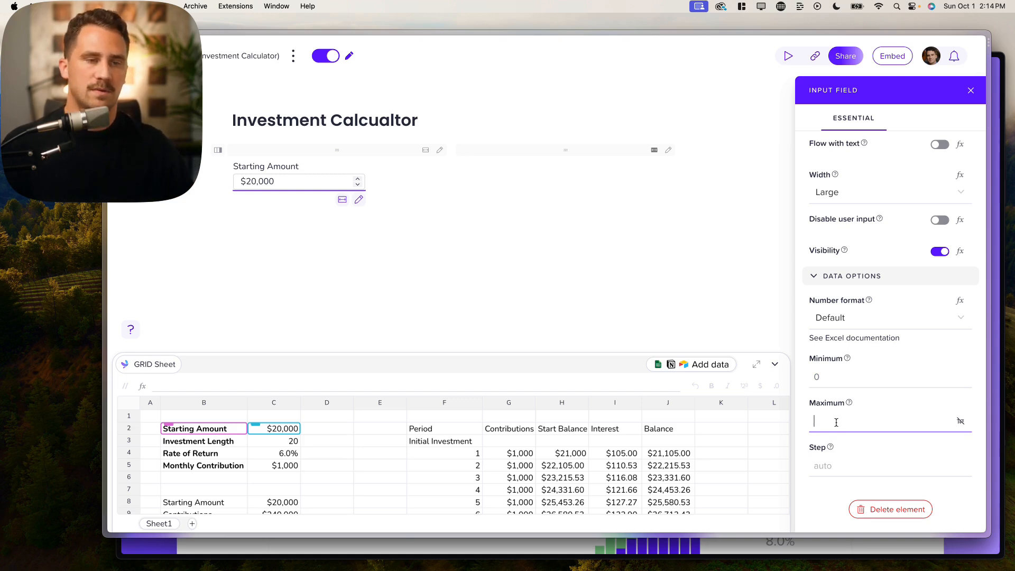
click(828, 465)
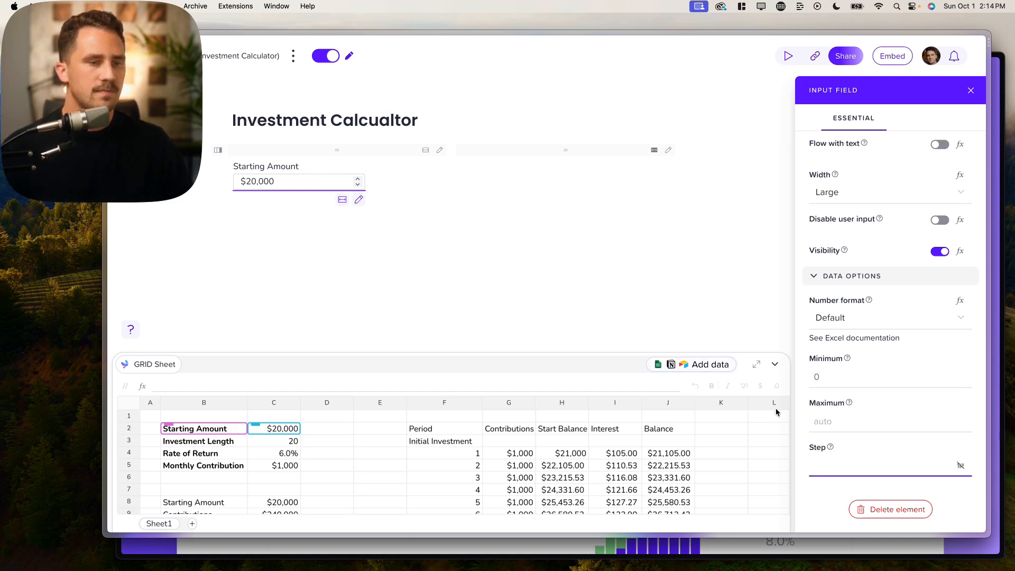
- Step Starting Amount up to $24,000, down to $20,000, then up to $21,000
click(358, 183)
click(357, 182)
click(357, 182)
click(358, 183)
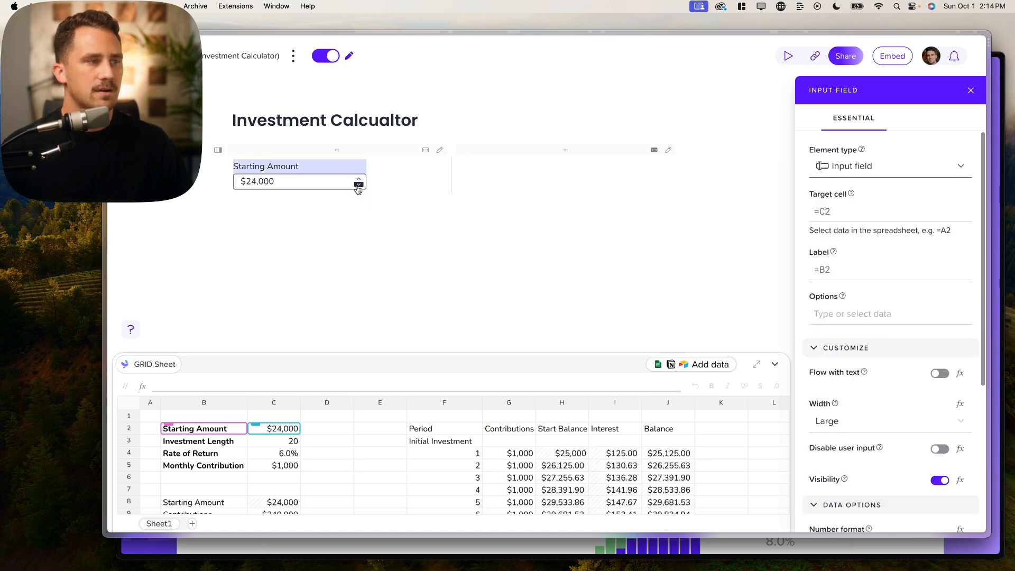
click(357, 185)
click(358, 185)
click(357, 185)
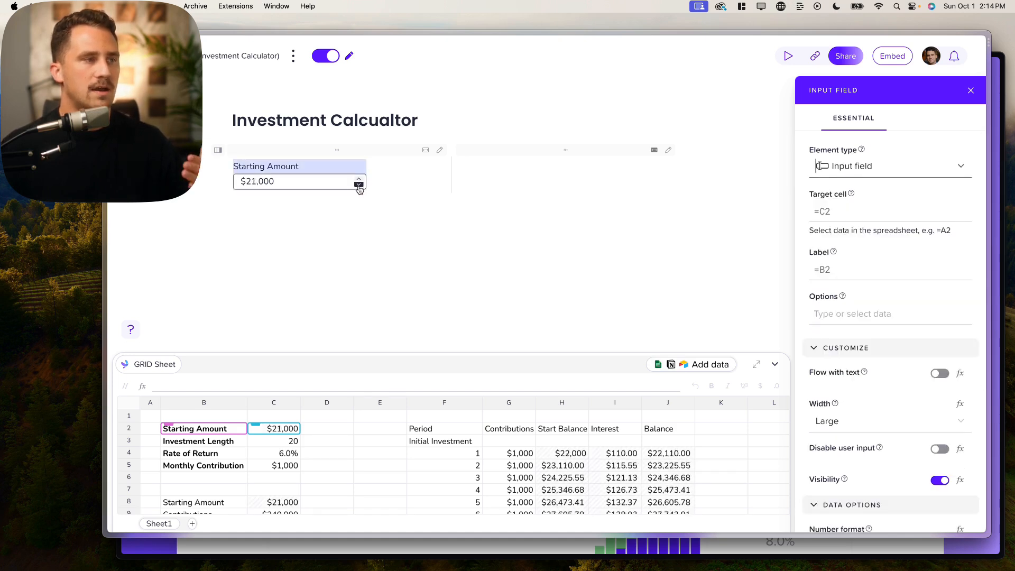
click(358, 185)
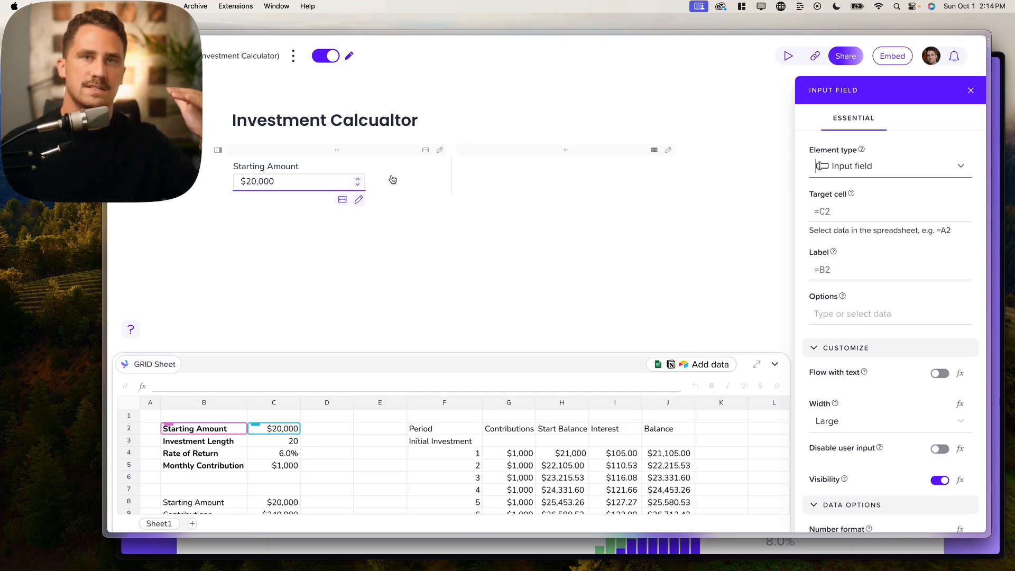
click(358, 179)
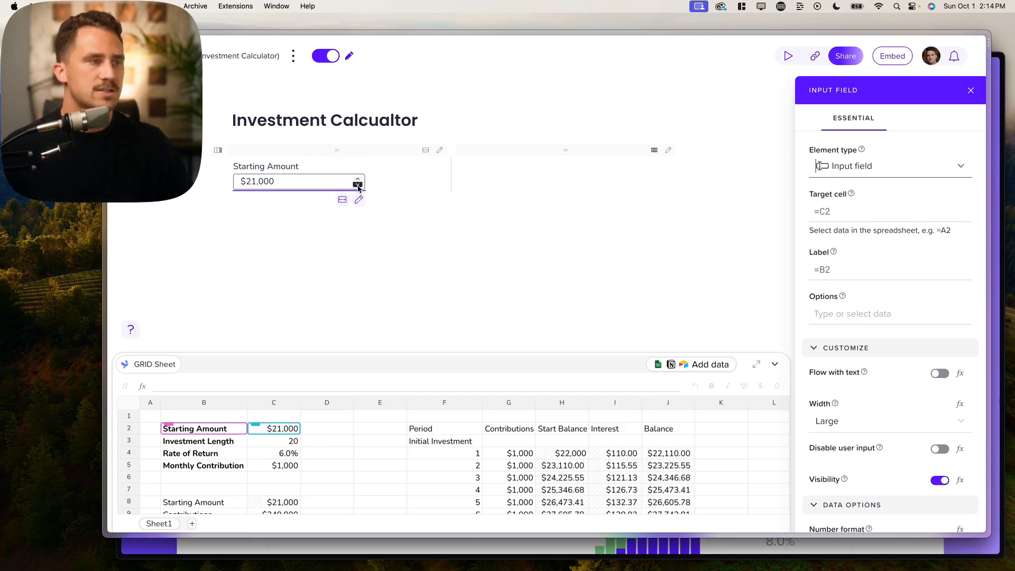
scroll(901, 371, down, 5)
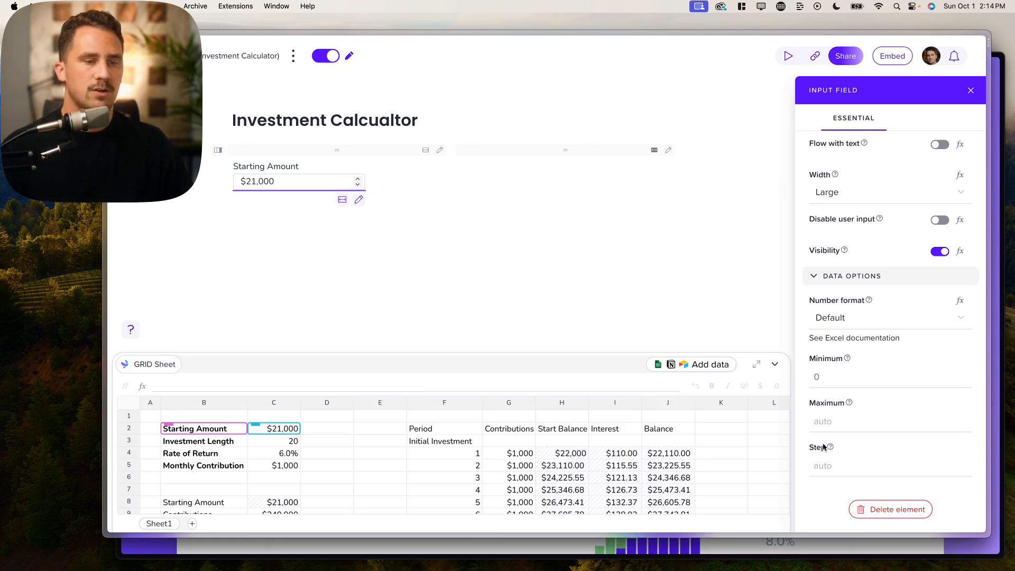
mouse_move(834, 450)
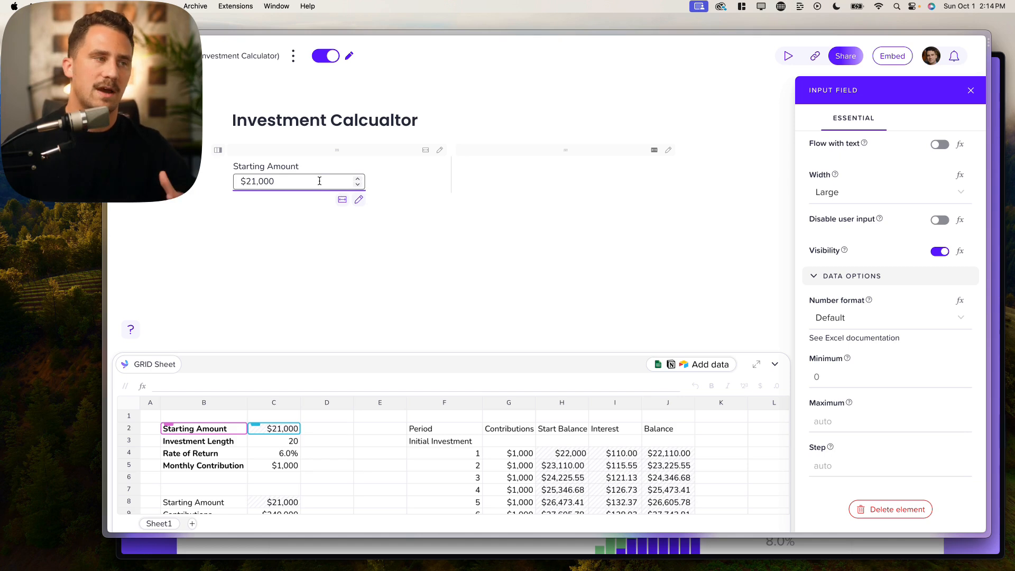
- Add a second input field below via /in, targeting C5 and labelled from cell B5
click(419, 183)
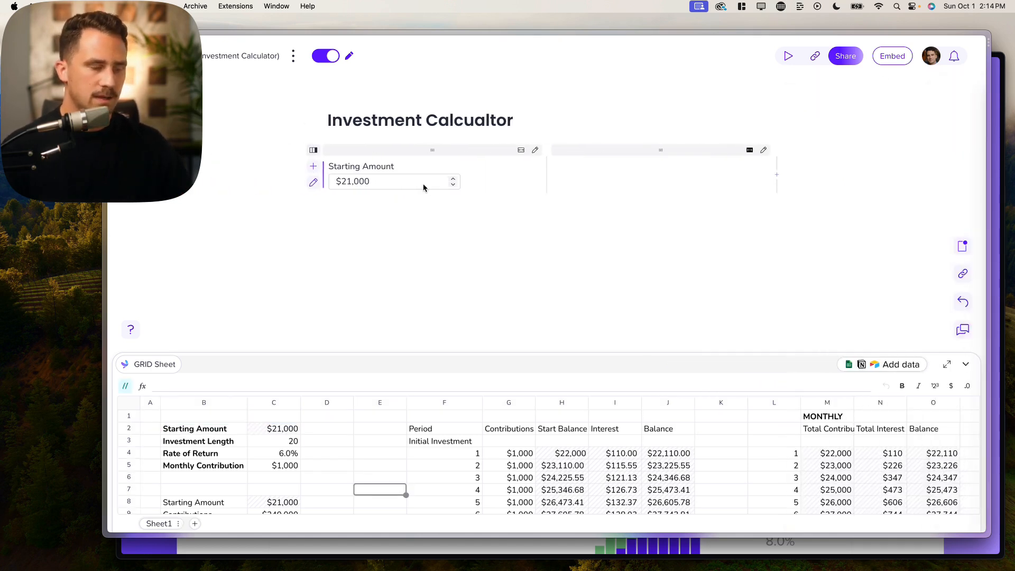
key(Return)
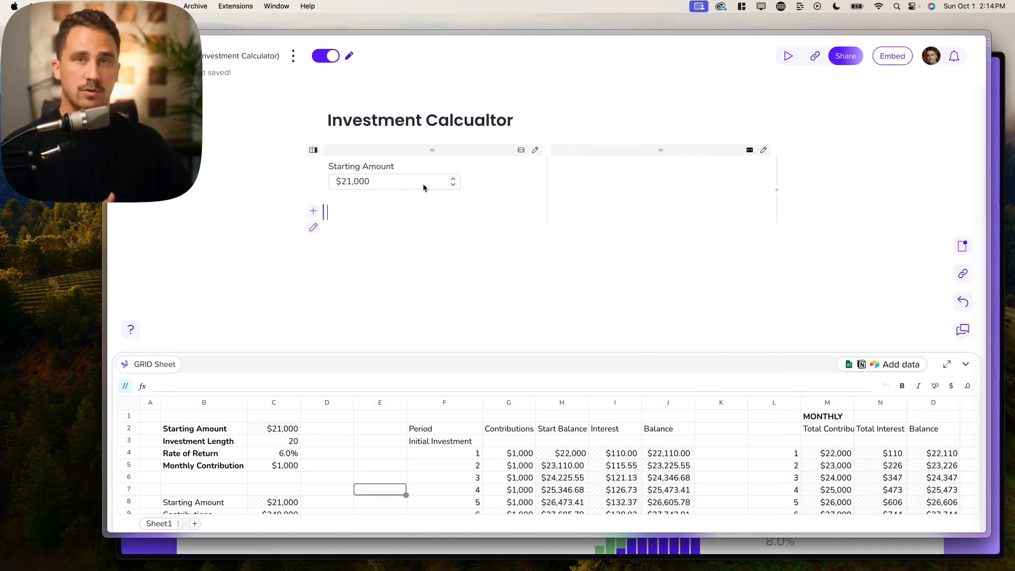
text(/in)
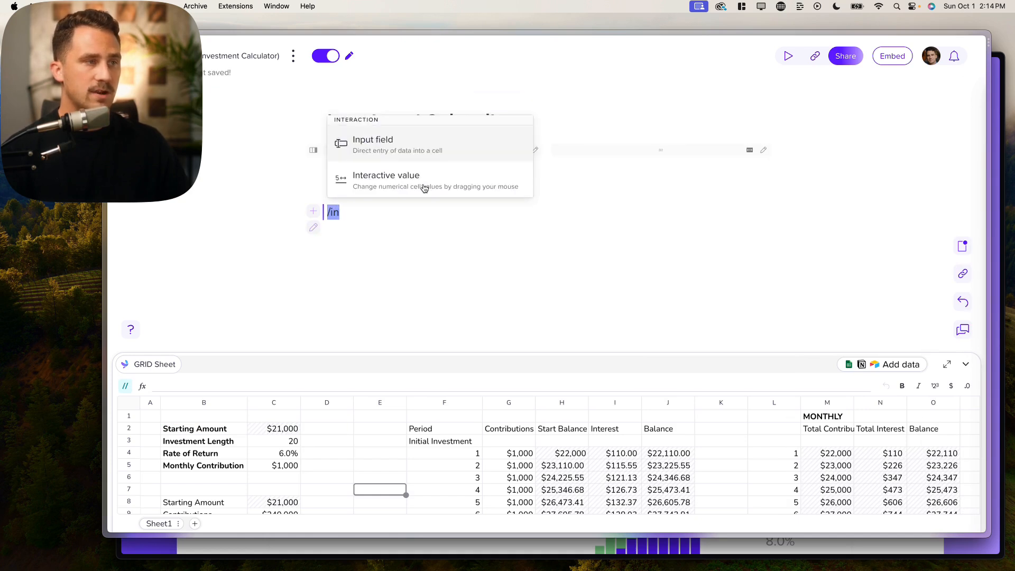
key(Return)
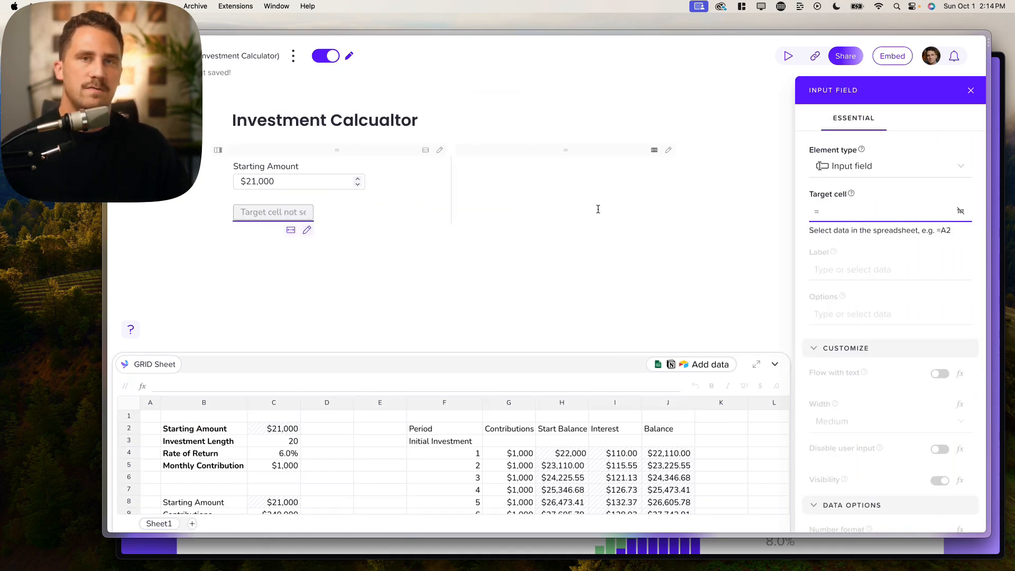
click(274, 469)
click(865, 280)
click(224, 468)
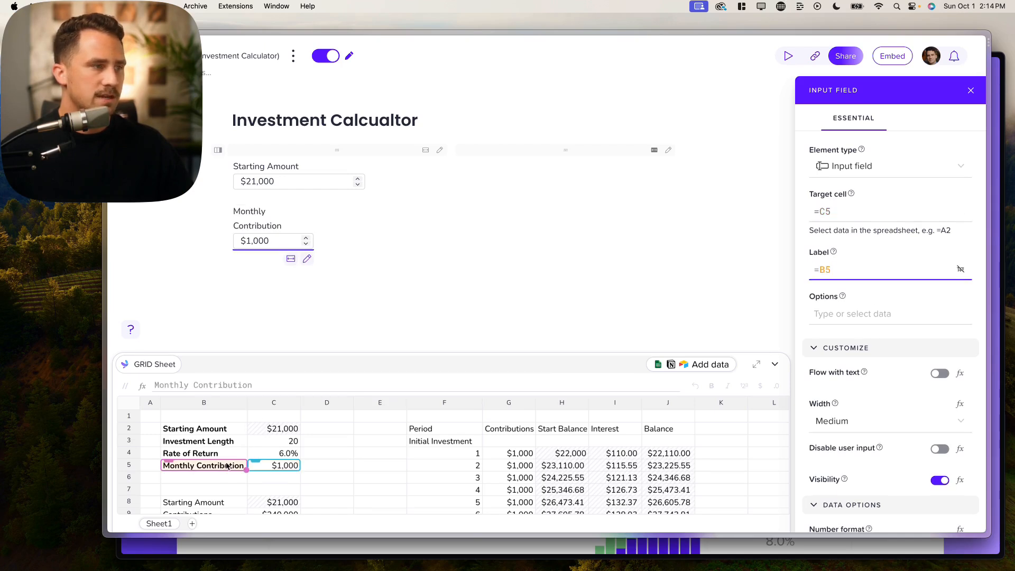
- Make the Monthly Contribution input Large width with a minimum of 0
scroll(888, 383, down, 5)
click(864, 228)
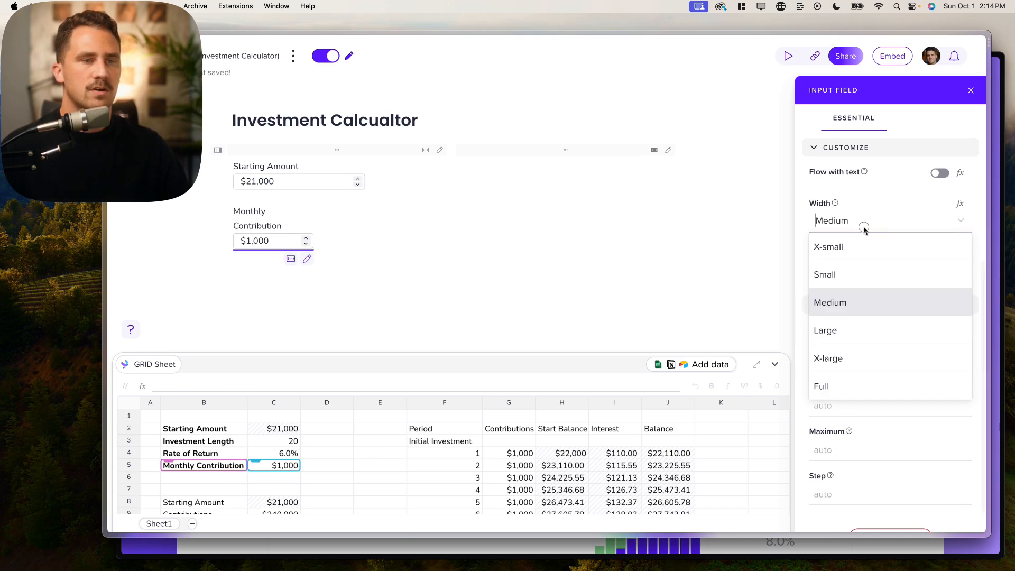
click(855, 328)
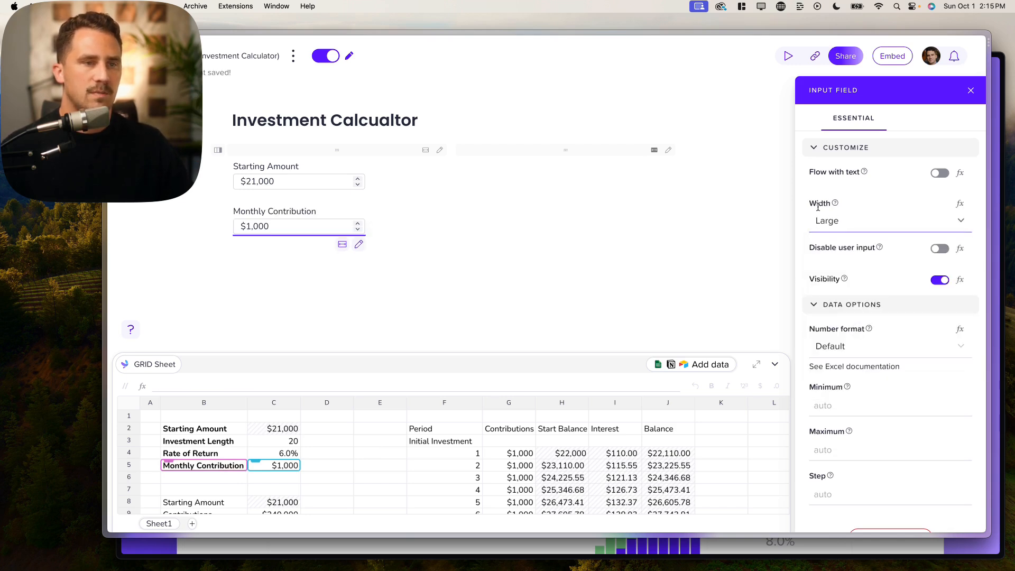
scroll(886, 270, down, 1)
click(837, 371)
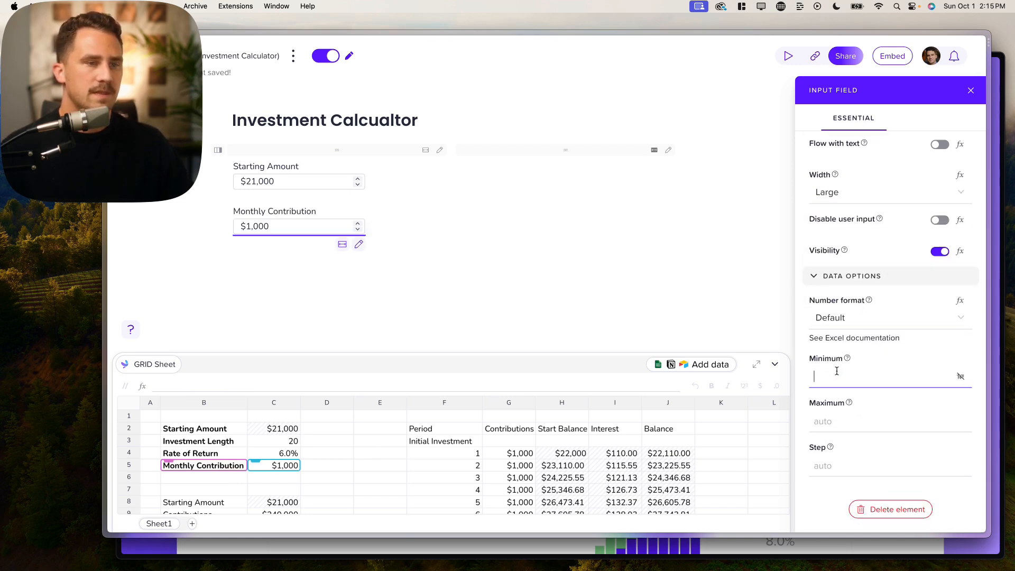
text(0)
click(896, 419)
click(873, 457)
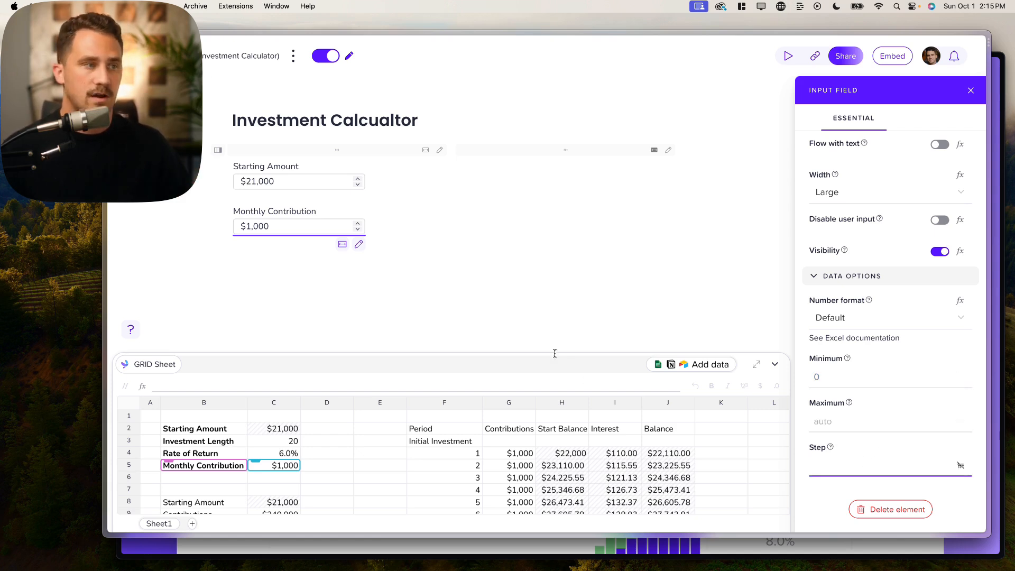
- Close the Input Field settings panel, leaving Starting Amount and Monthly Contribution on the page
click(414, 243)
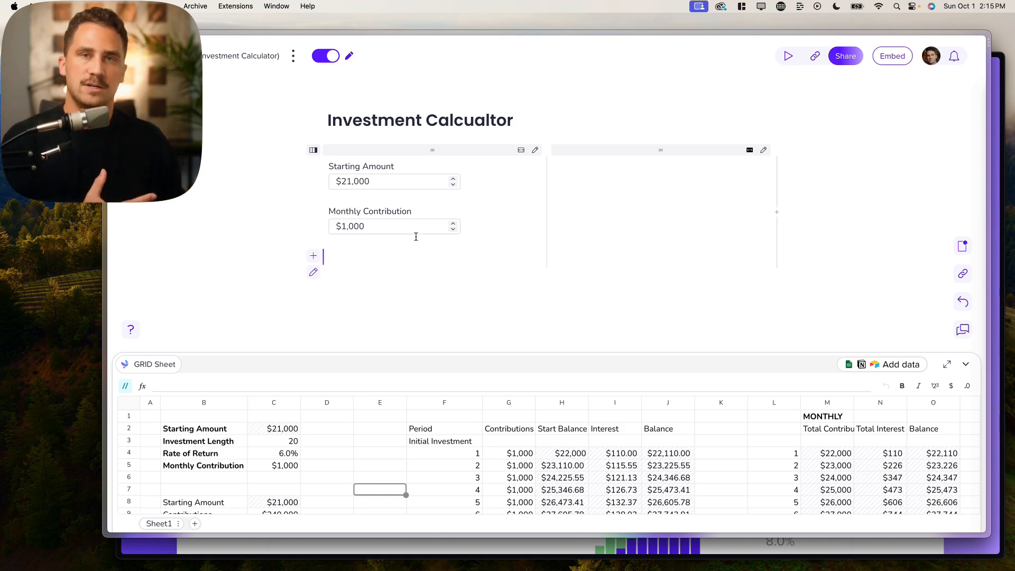
- Insert a slider with /sli, tied to C3, labelled from B3, at Large width
text(/)
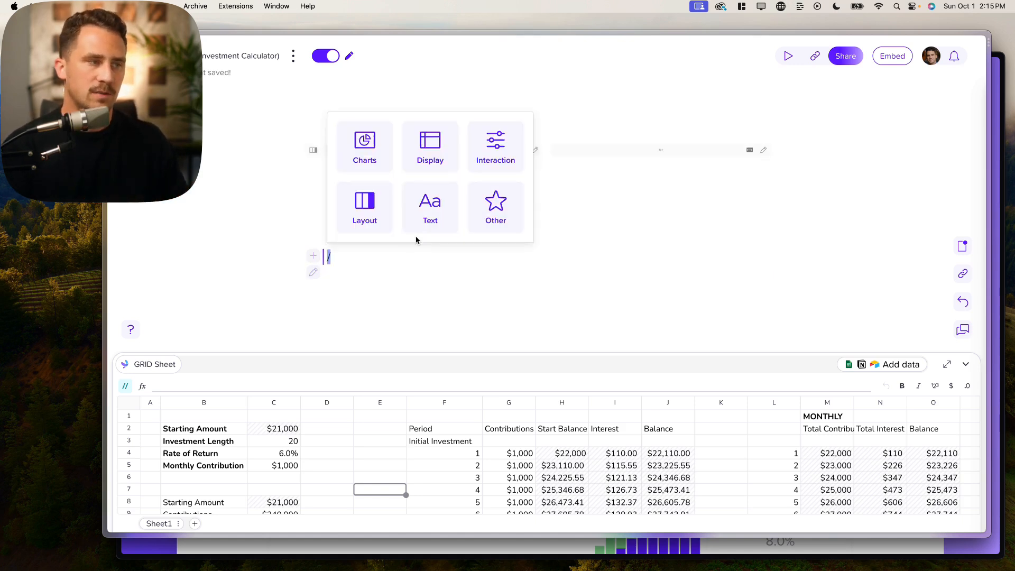
text(slid)
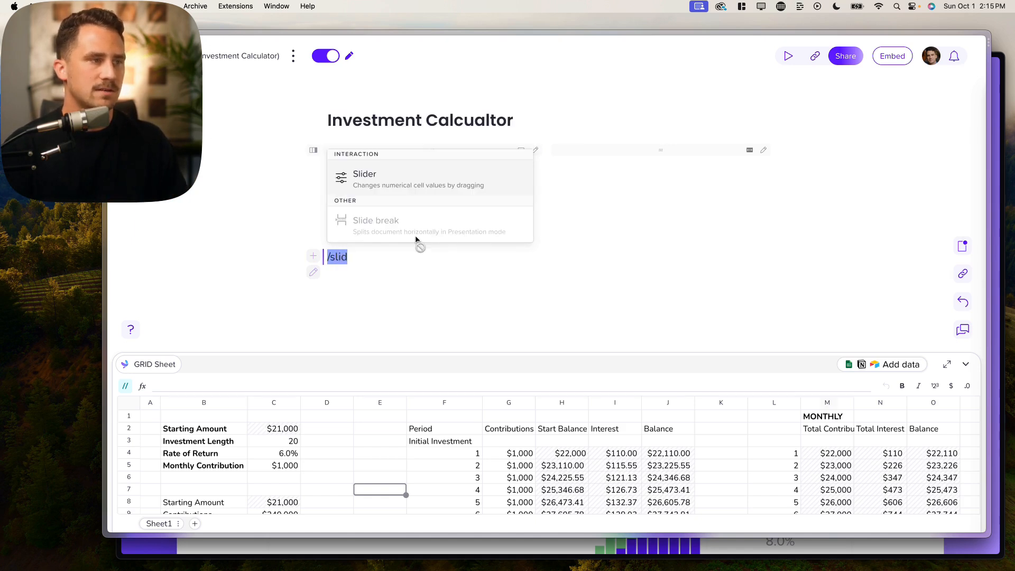
key(Return)
scroll(262, 461, down, 4)
scroll(262, 444, up, 2)
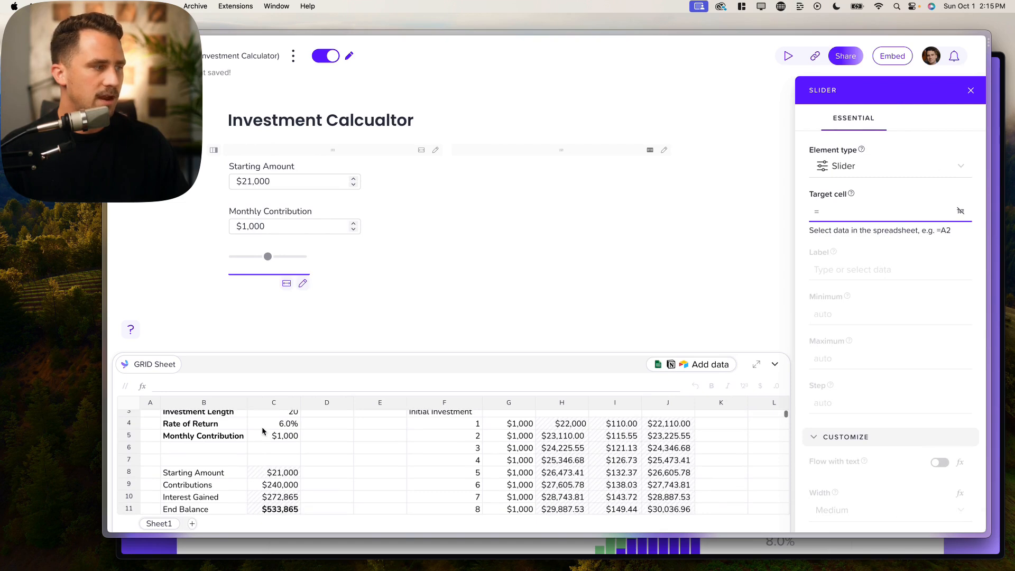
scroll(270, 444, up, 3)
click(284, 434)
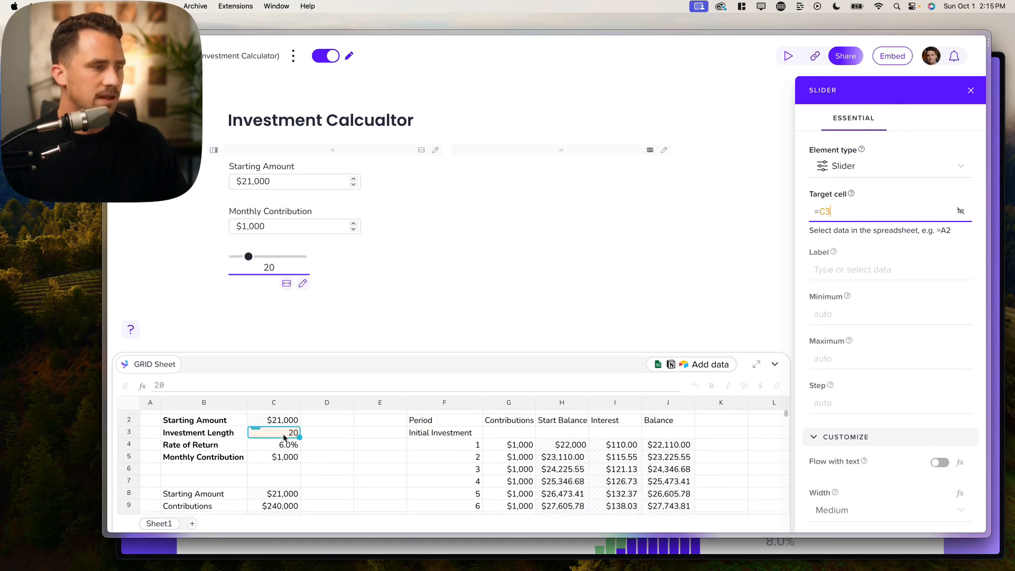
click(806, 277)
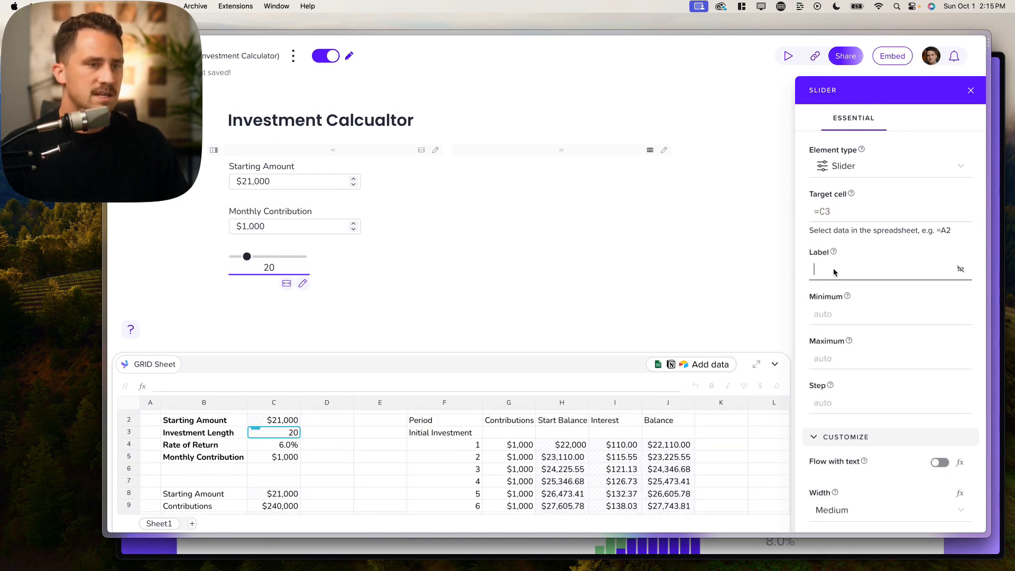
click(204, 436)
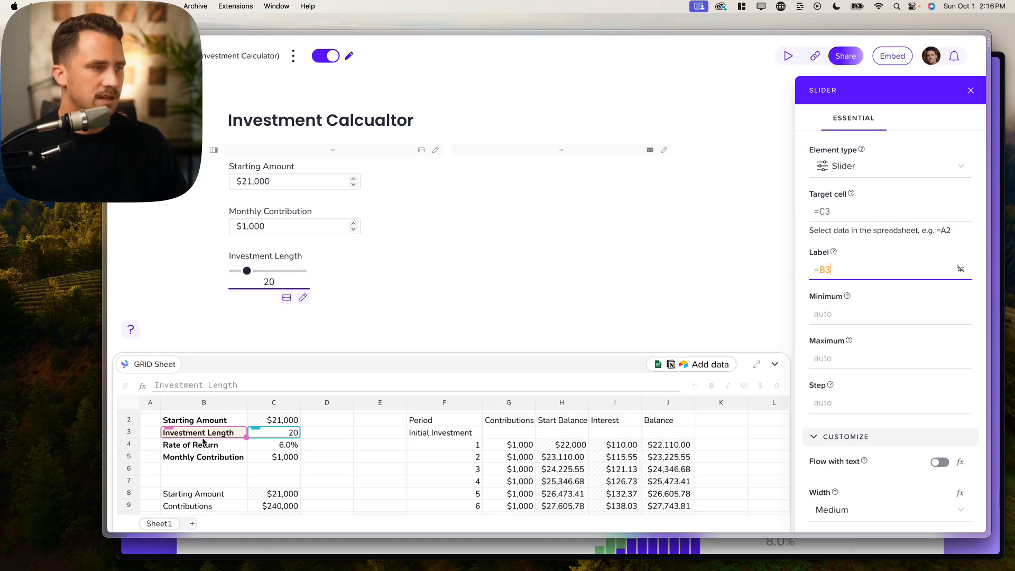
scroll(920, 370, down, 5)
scroll(910, 365, down, 1)
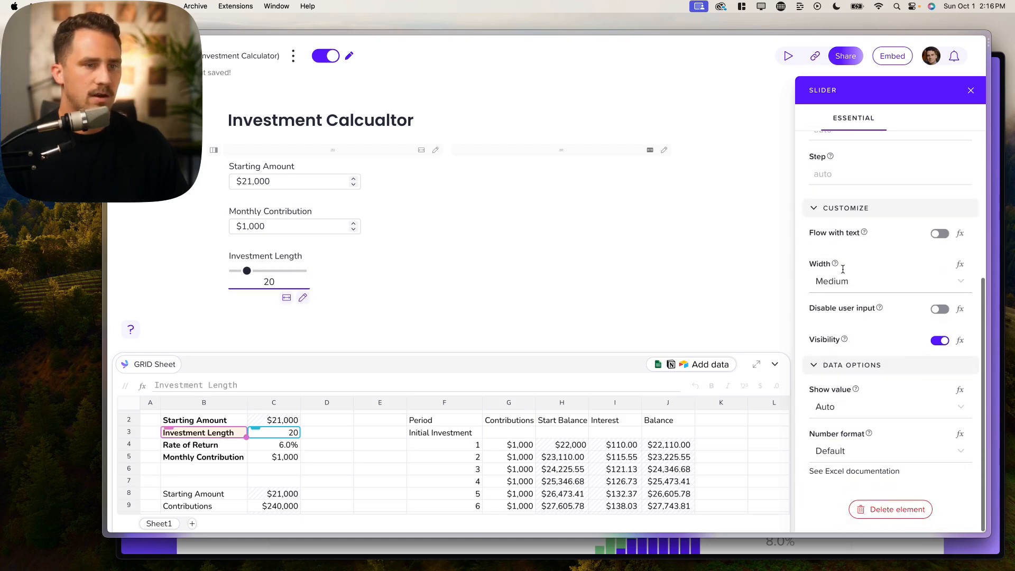
click(844, 280)
click(841, 386)
- Give the Investment Length slider a 1–30 range and drag it to test
scroll(844, 385, up, 5)
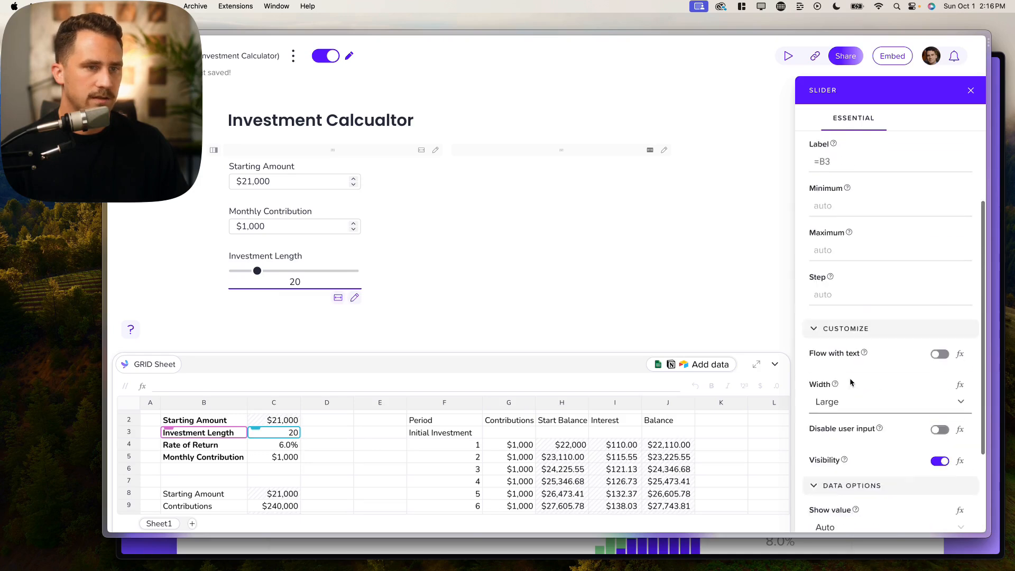
click(841, 256)
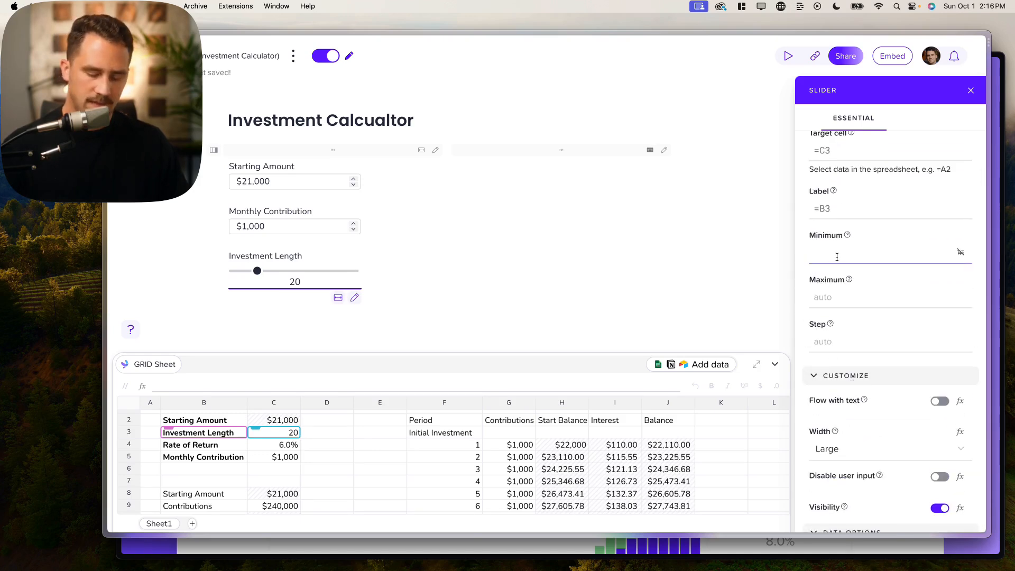
text(1)
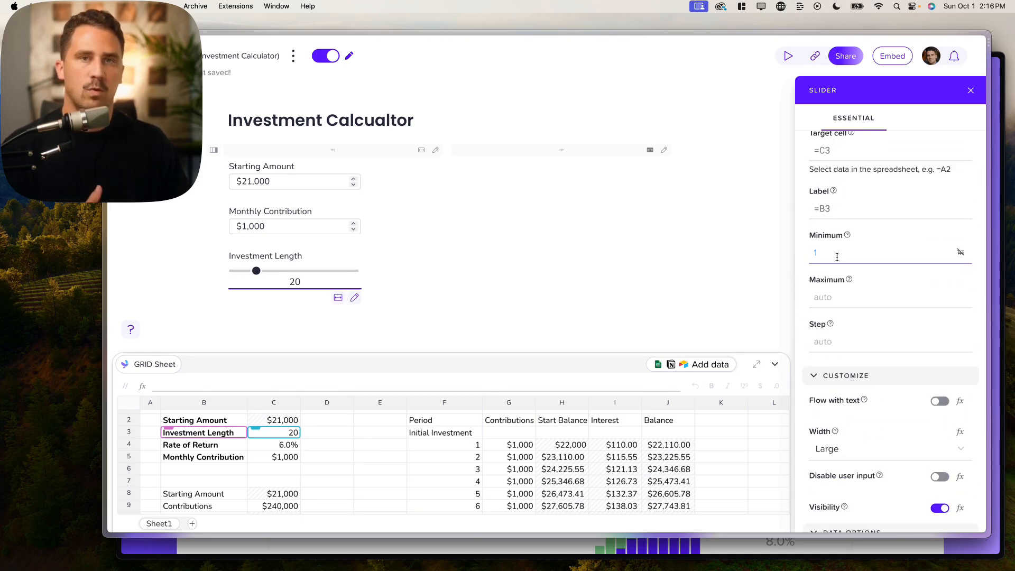
click(826, 298)
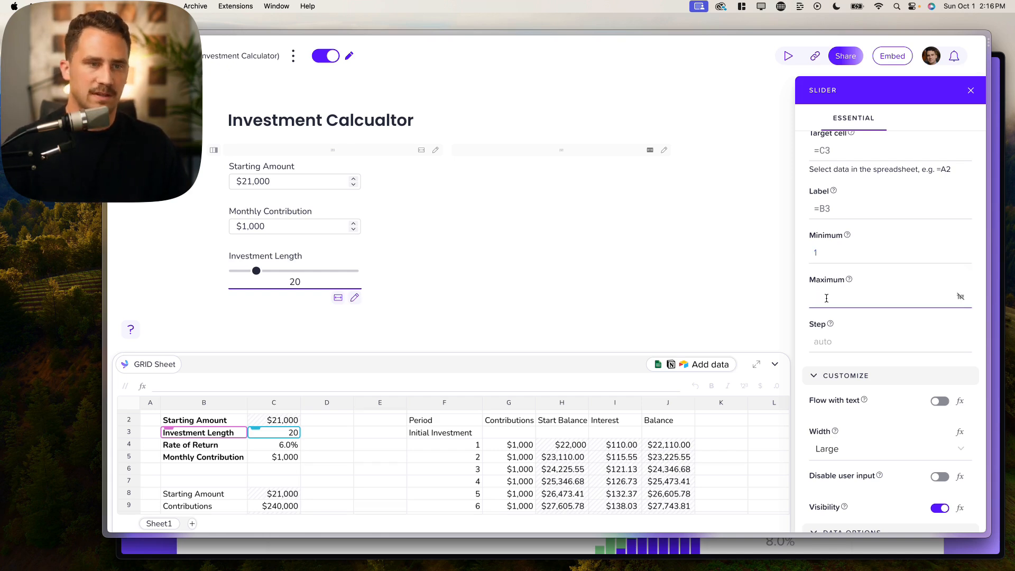
scroll(533, 442, right, 5)
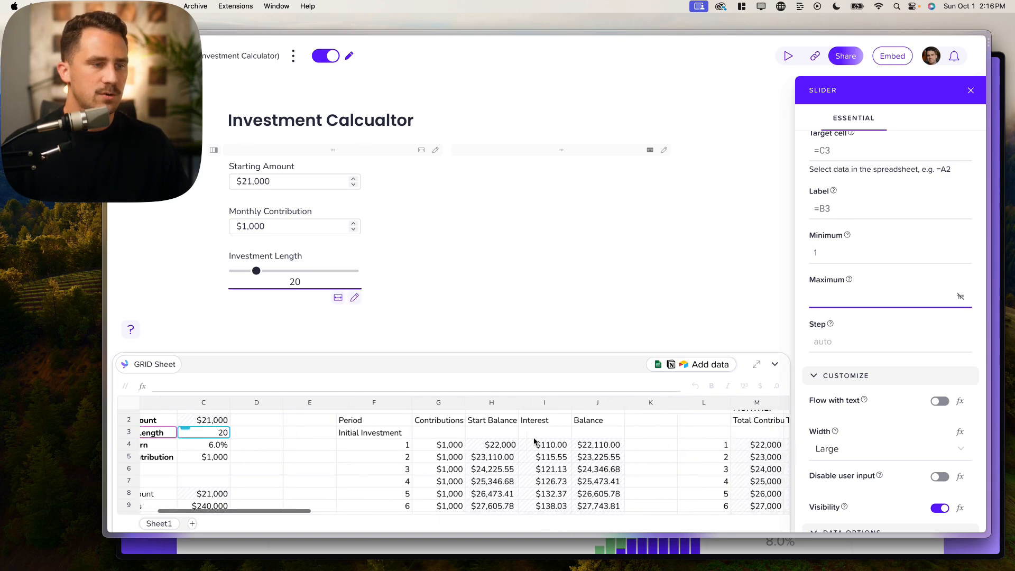
scroll(535, 443, down, 10)
scroll(534, 443, right, 5)
scroll(534, 443, up, 4)
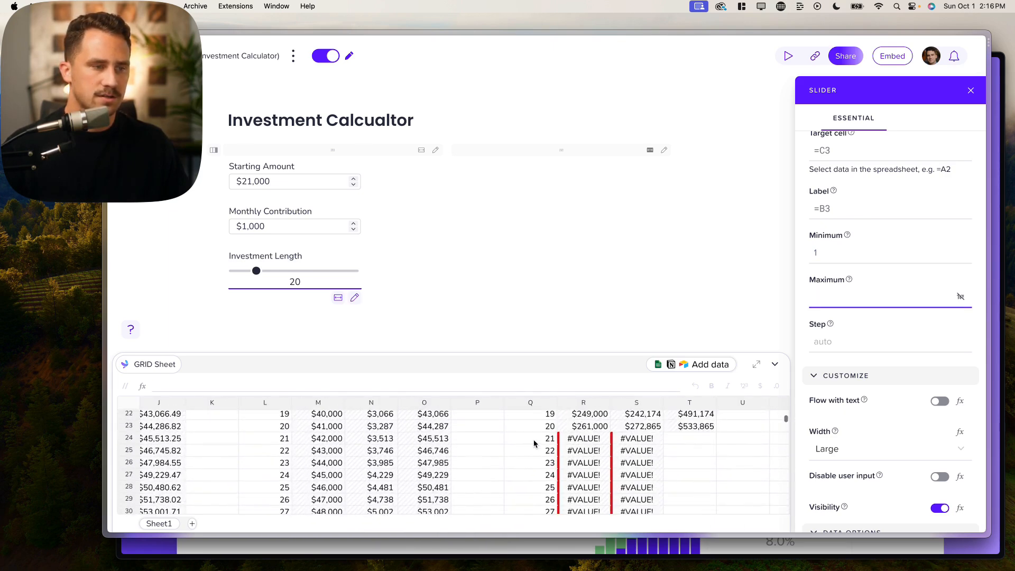
scroll(534, 442, left, 10)
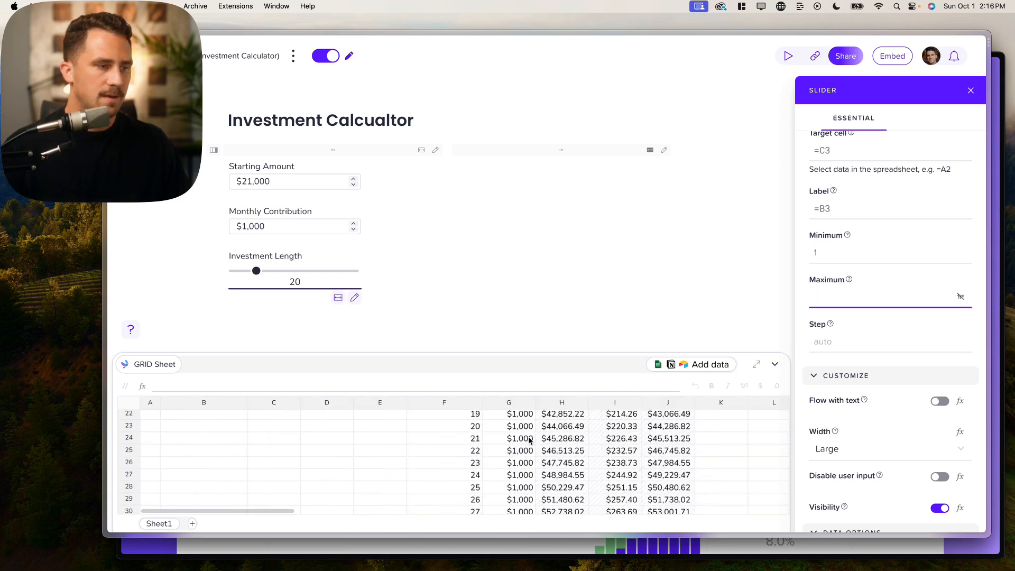
scroll(529, 440, up, 7)
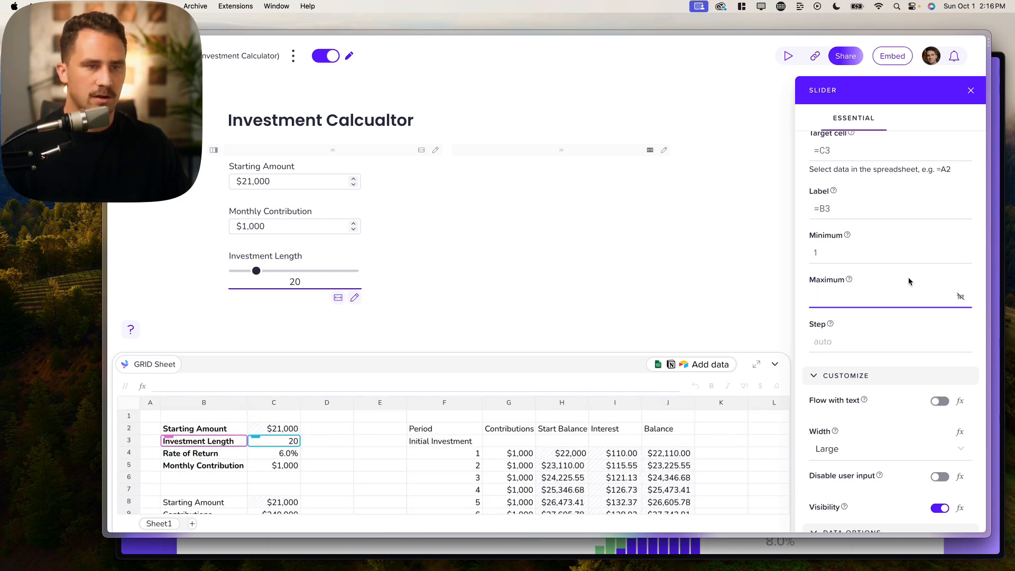
text(30)
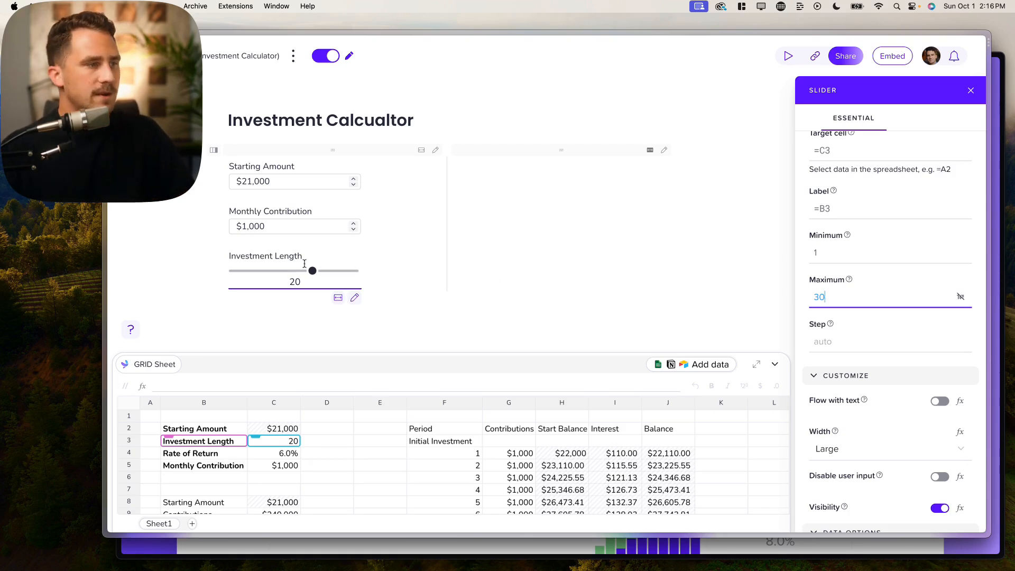
mouse_move(313, 271)
mouse_down()
mouse_move(259, 272)
mouse_move(323, 270)
mouse_up()
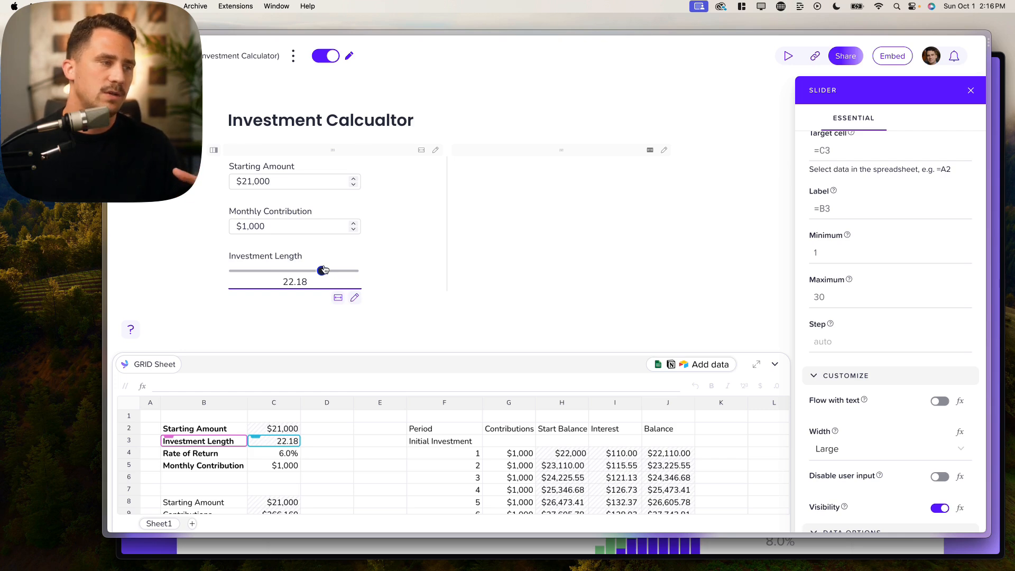
- Set the slider's step to 1 and check that it moves in whole steps
click(826, 337)
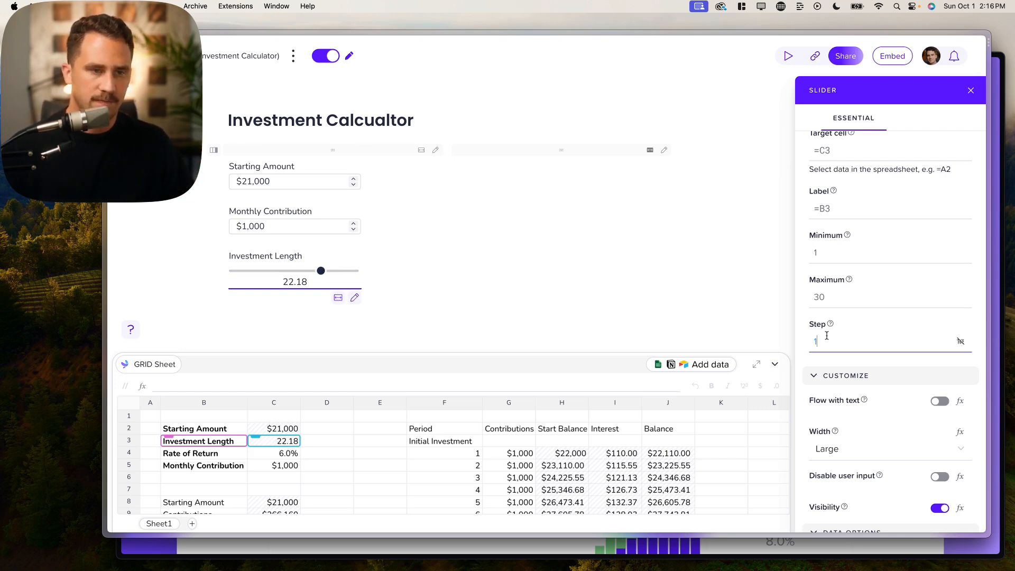
text(1)
mouse_move(321, 270)
mouse_down()
mouse_move(257, 273)
mouse_move(368, 266)
mouse_move(224, 276)
mouse_move(351, 266)
mouse_move(324, 265)
mouse_up()
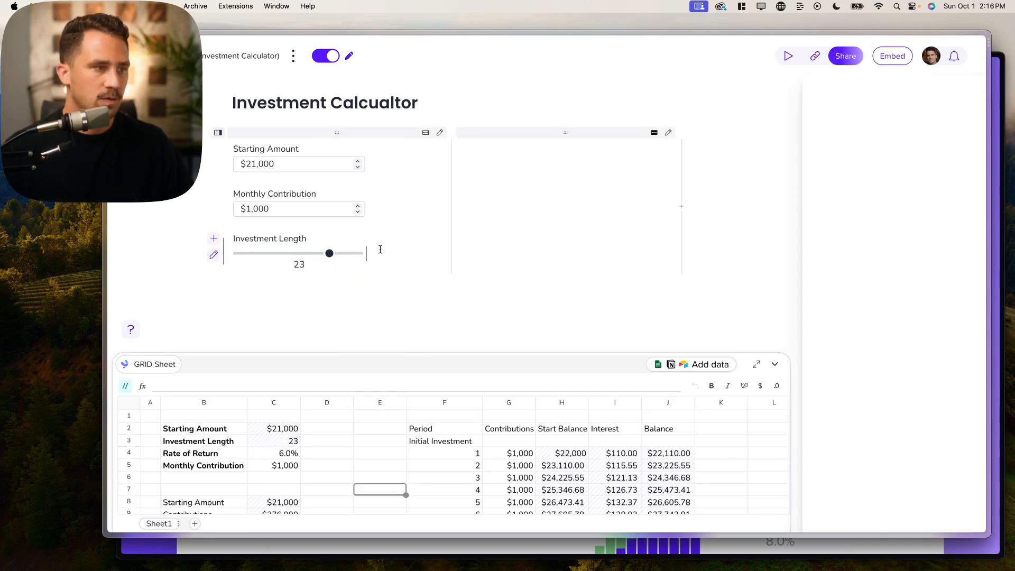
- Insert a /slider on a new line, linked to C4, labelled from B4, with Large width
key(Return)
text(/)
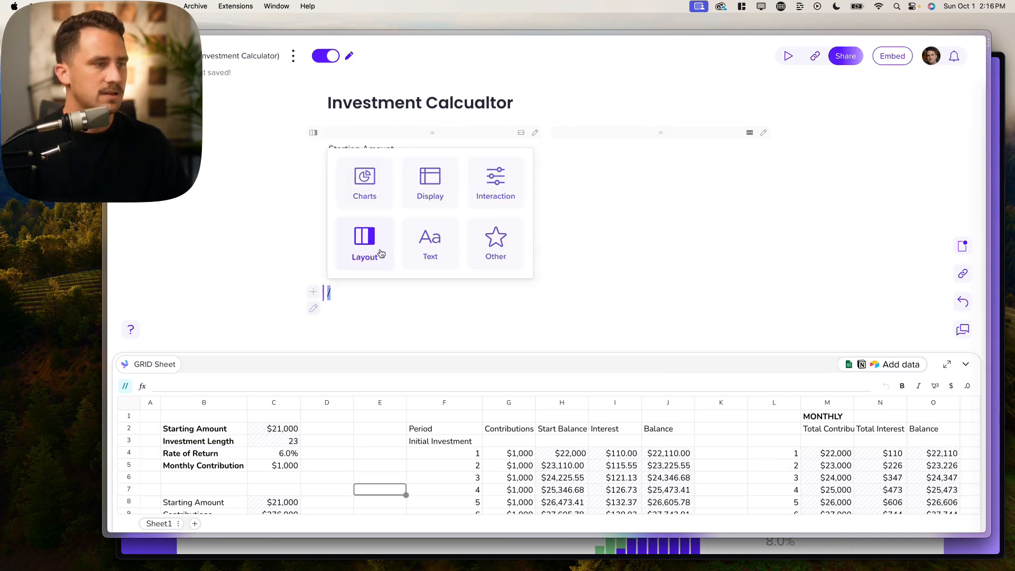
text(slider)
key(Return)
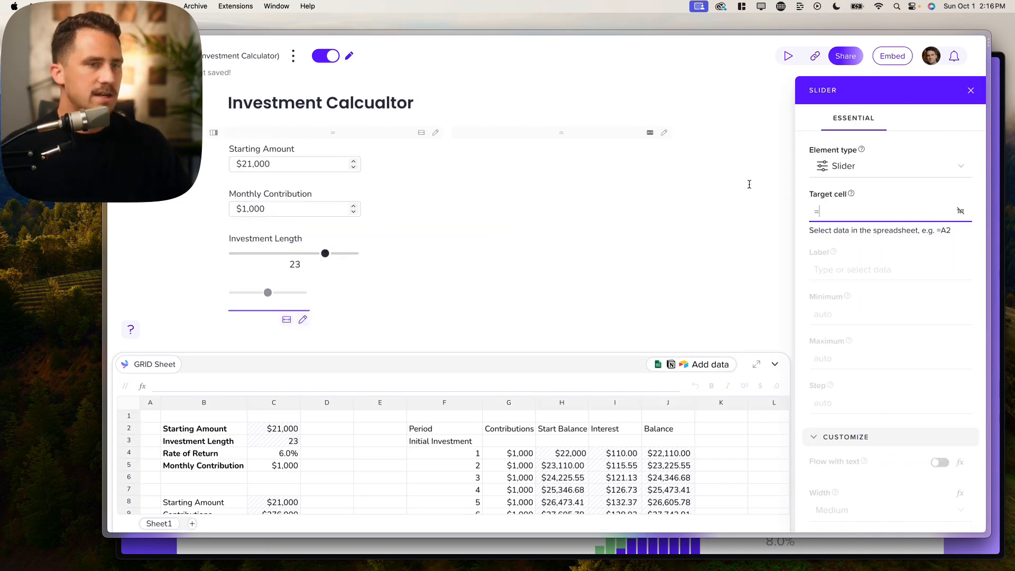
click(280, 453)
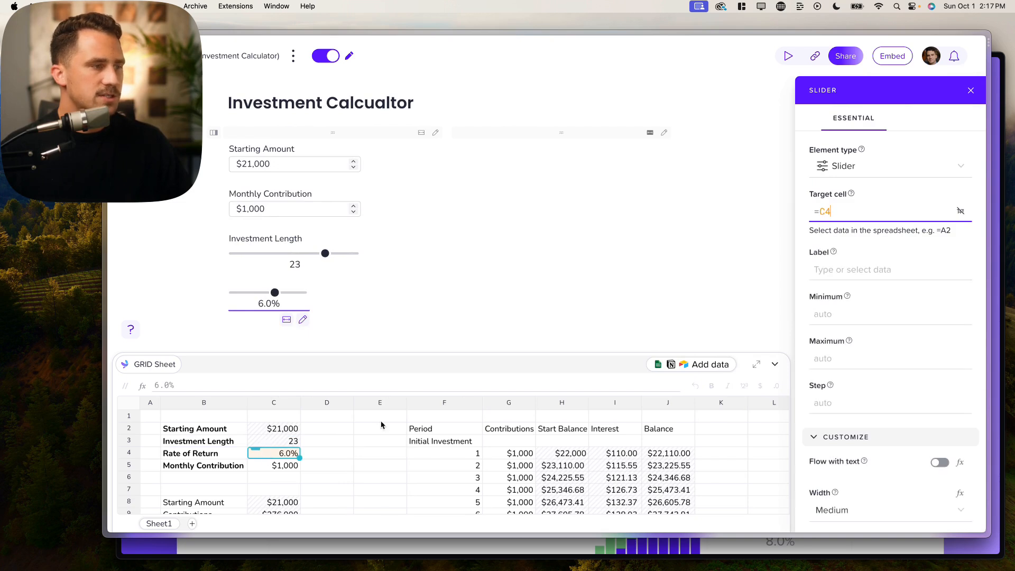
click(855, 271)
click(192, 453)
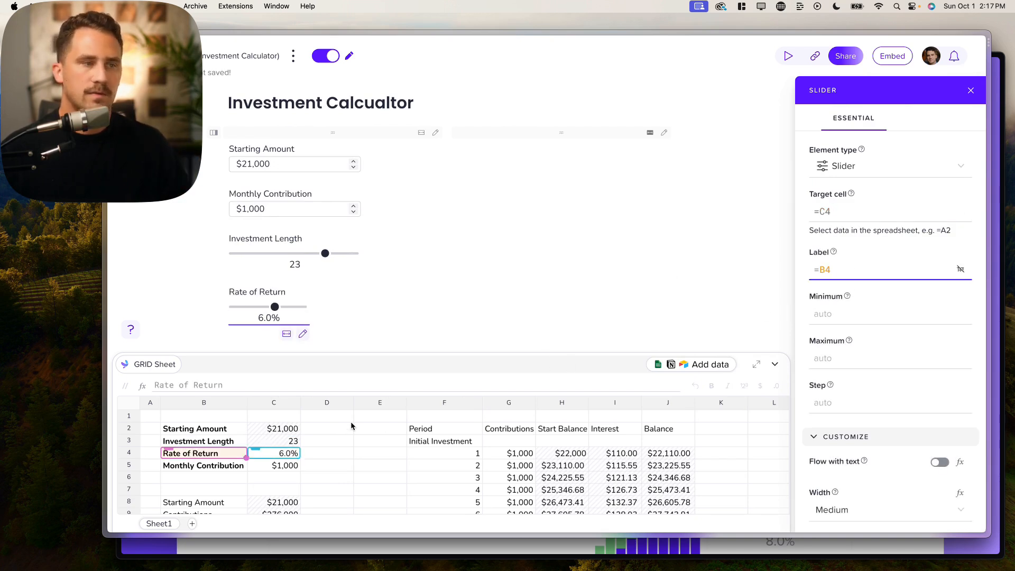
scroll(536, 321, down, 2)
scroll(892, 374, down, 3)
scroll(893, 374, down, 2)
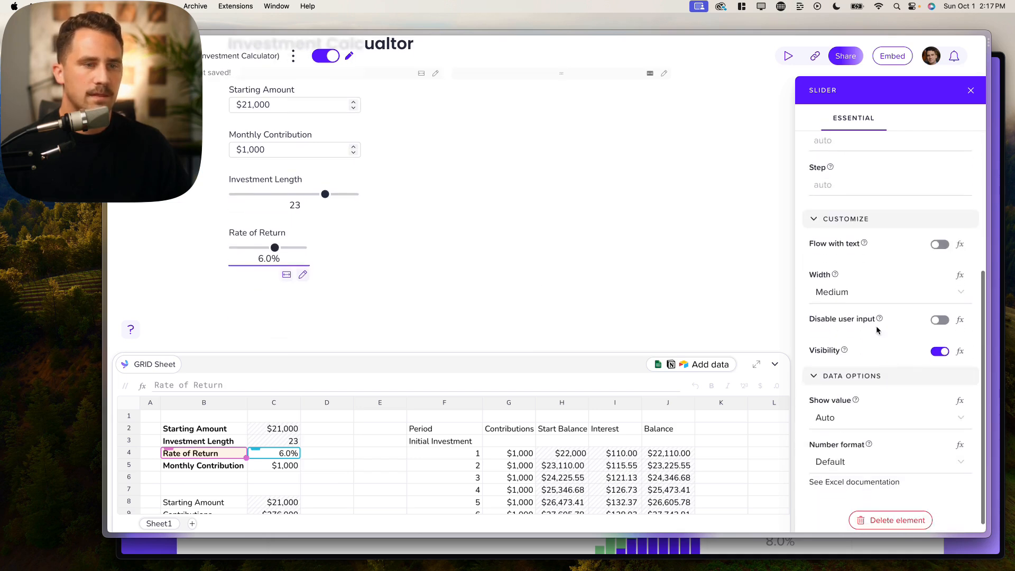
click(876, 292)
click(832, 399)
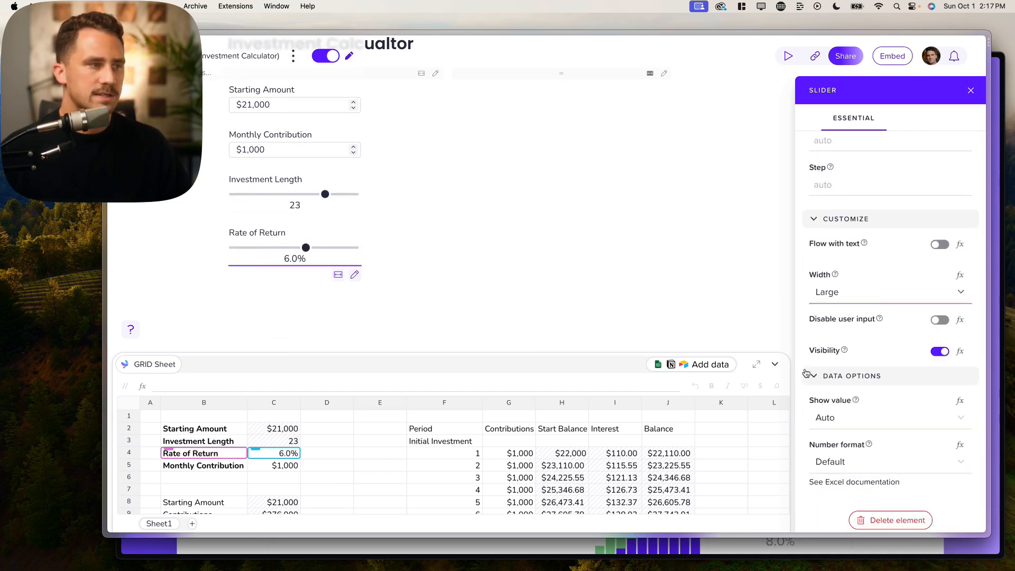
scroll(859, 316, up, 2)
scroll(860, 316, up, 2)
- Set the Rate of Return slider's minimum to .01, correcting a mistyped 1
click(840, 252)
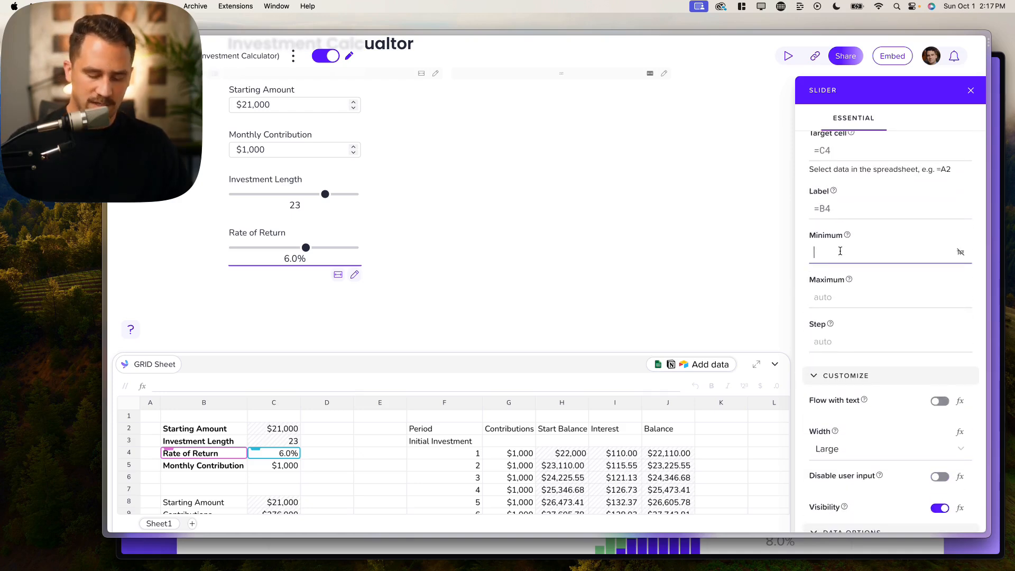
text(1)
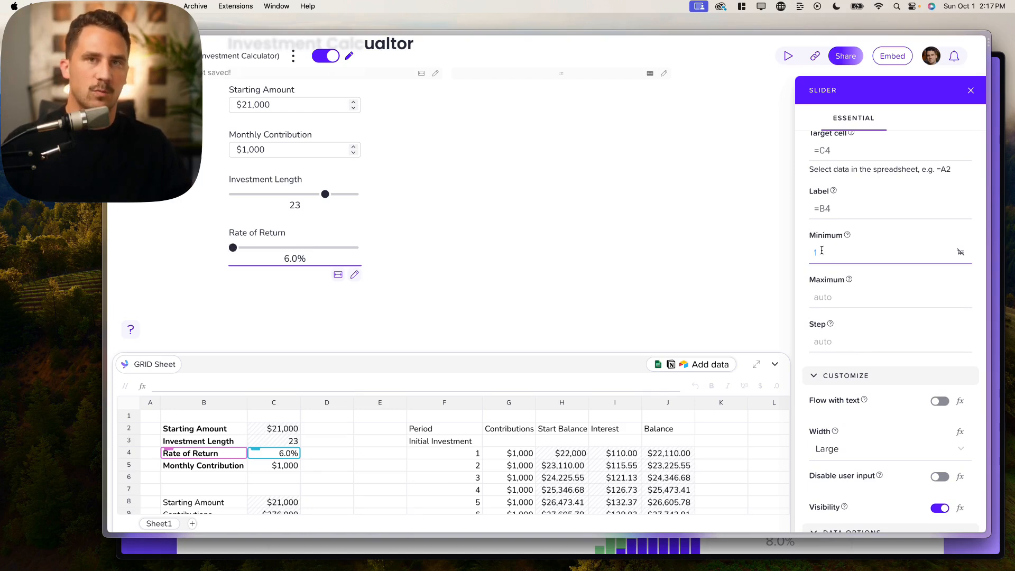
mouse_move(232, 247)
mouse_down()
mouse_move(297, 256)
mouse_move(239, 247)
mouse_up()
click(826, 252)
key(BackSpace)
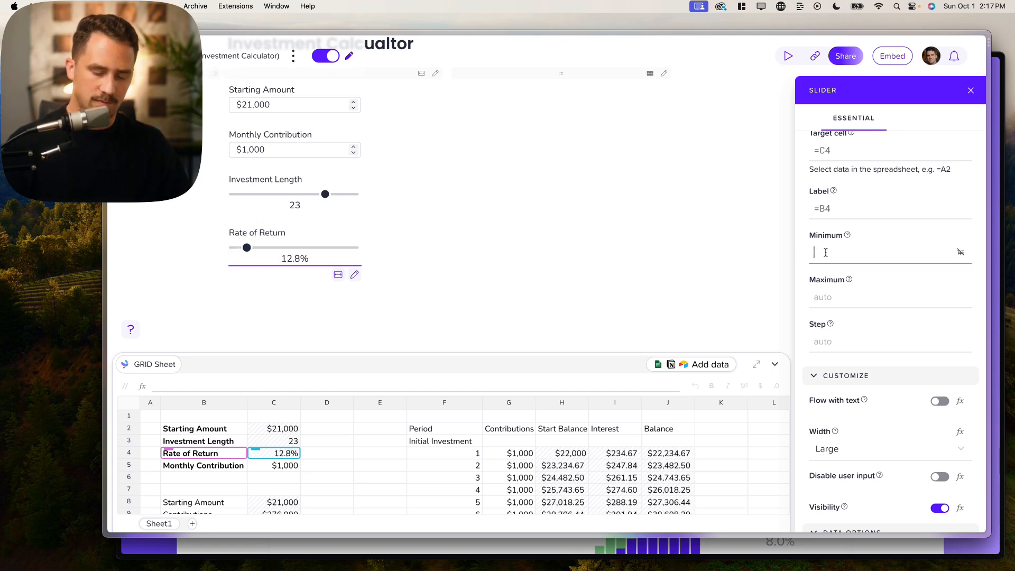
text(.01)
- Adjust the slider's maximum toward .15, dragging the slider to test each cap
click(830, 298)
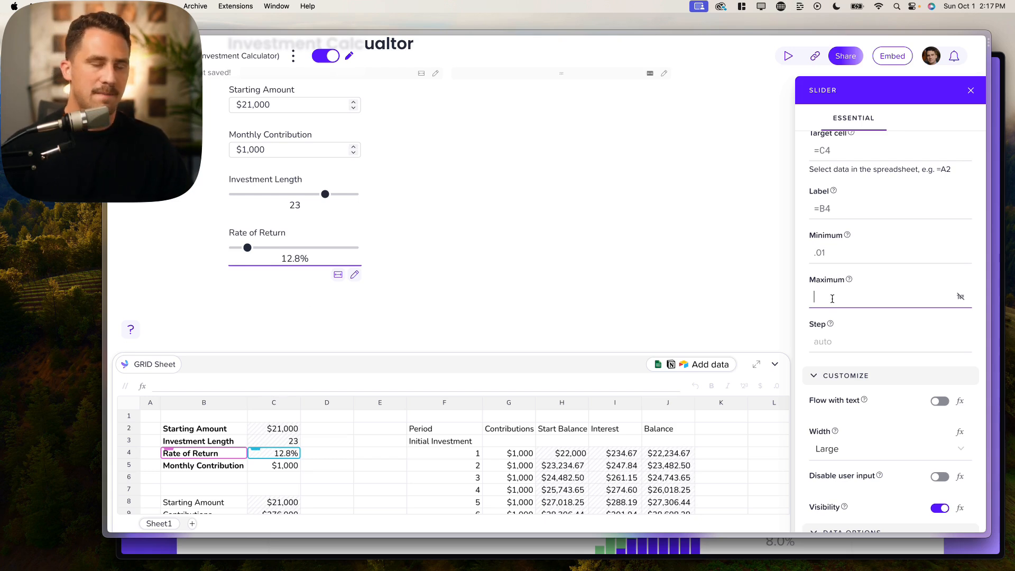
text(.0)
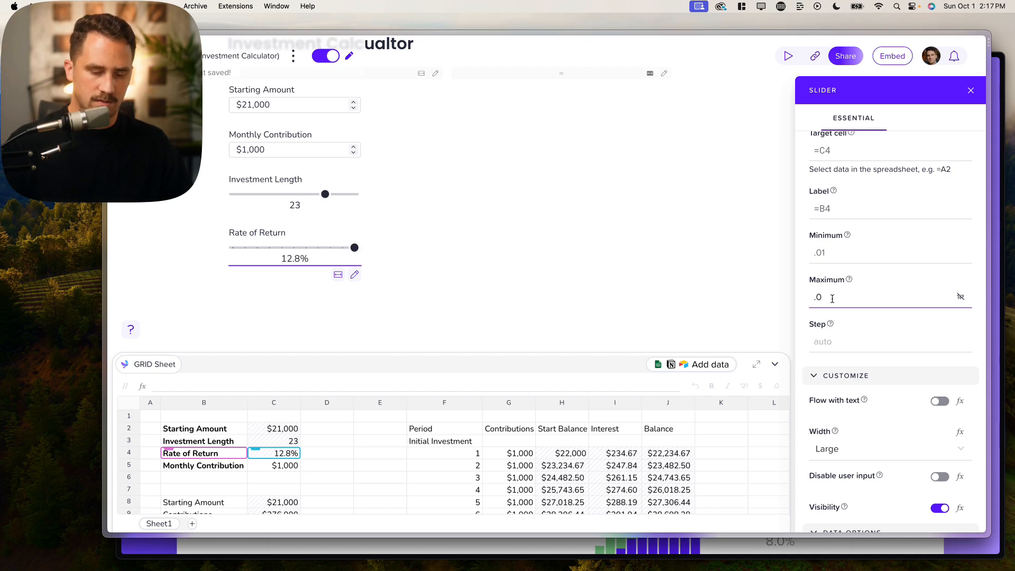
key(BackSpace)
text(2)
drag(308, 247, 288, 252)
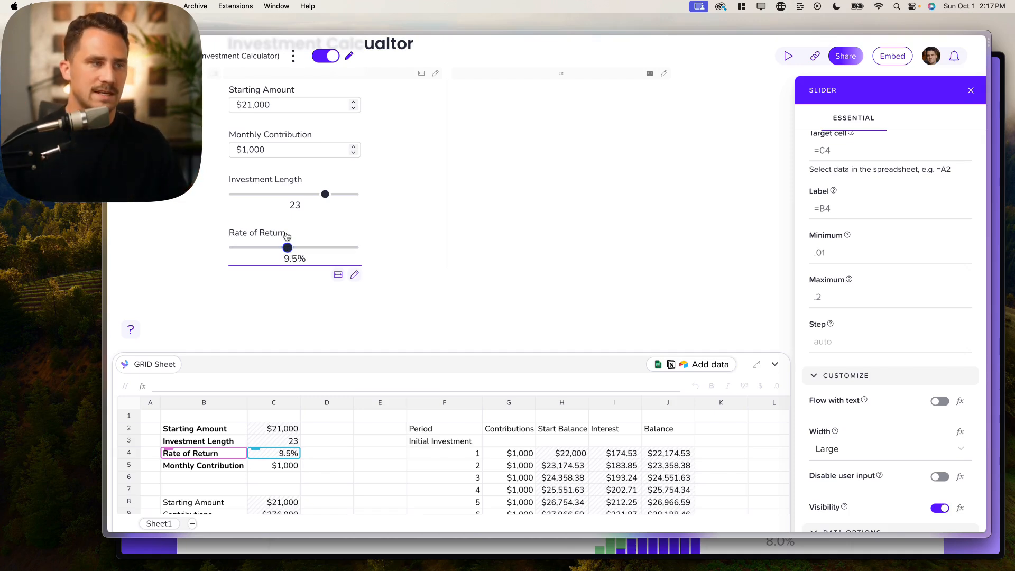
click(820, 296)
key(BackSpace)
key(BackSpace)
text(1)
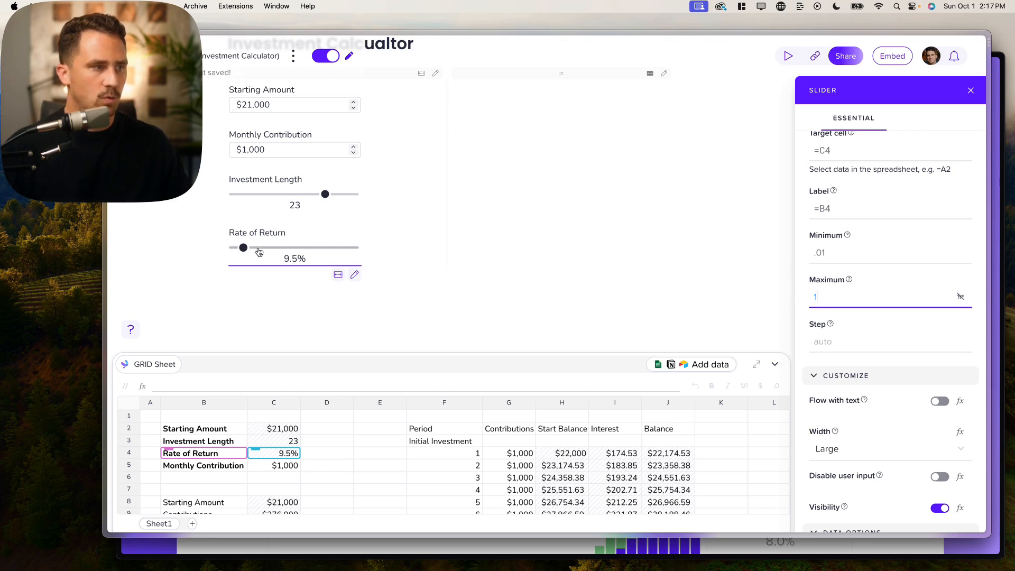
mouse_move(248, 251)
mouse_down()
mouse_move(353, 250)
mouse_move(264, 254)
mouse_up()
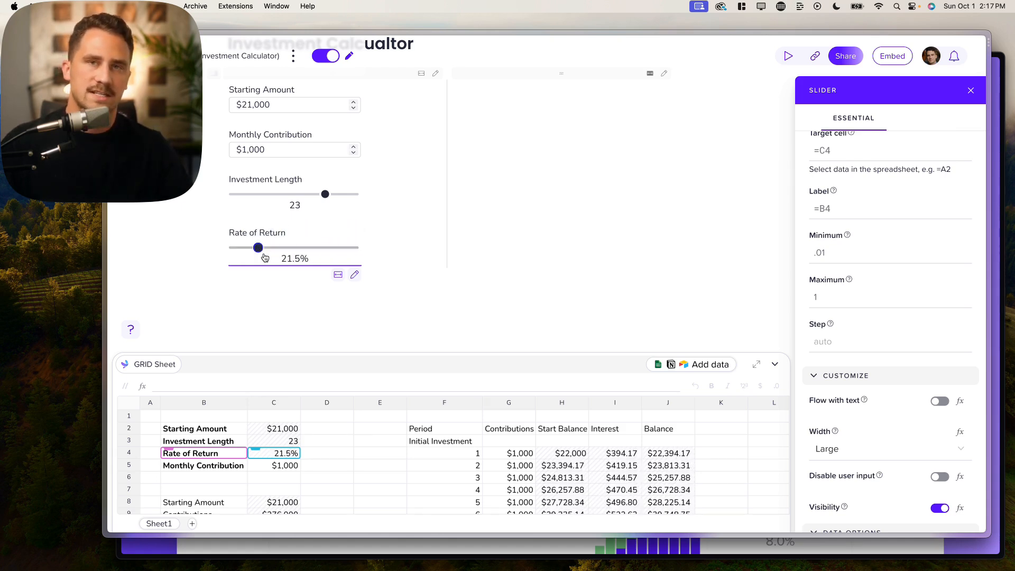
click(838, 298)
text(.2)
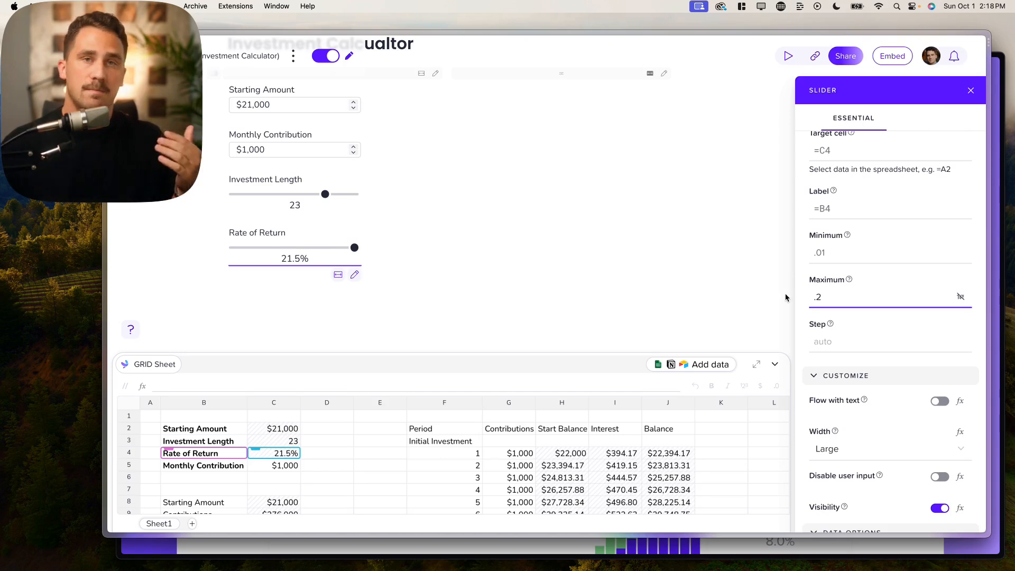
mouse_move(306, 248)
mouse_down()
mouse_move(257, 247)
mouse_move(329, 247)
mouse_move(294, 247)
mouse_up()
- Set the step to .005 and sweep the rate slider across its range
click(823, 341)
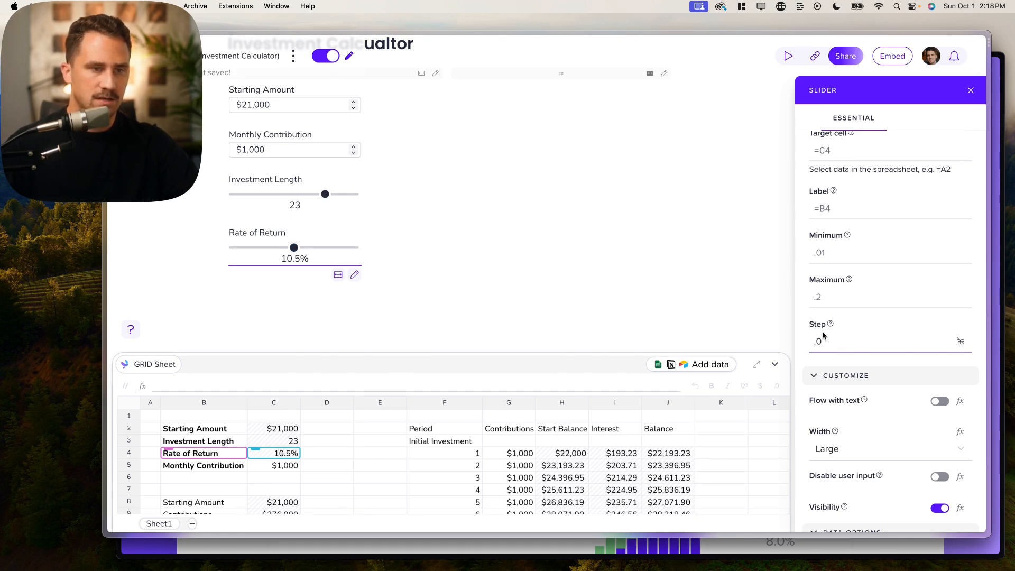
mouse_move(294, 248)
mouse_down()
mouse_move(309, 247)
mouse_move(287, 247)
mouse_up()
click(825, 341)
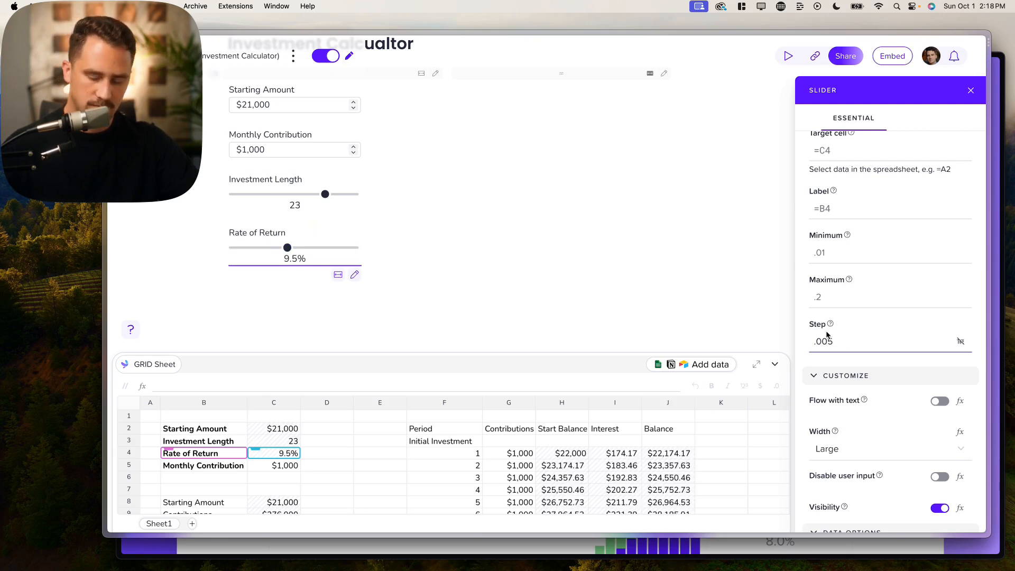
drag(287, 248, 295, 247)
click(839, 341)
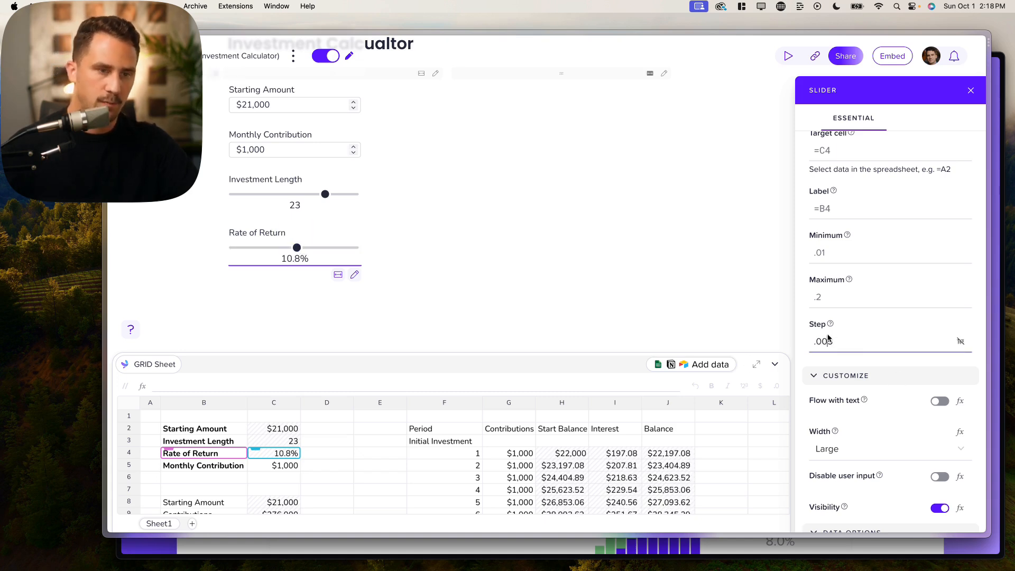
mouse_move(275, 248)
mouse_down()
mouse_move(233, 248)
mouse_move(373, 247)
mouse_move(248, 253)
mouse_move(277, 254)
mouse_move(265, 254)
mouse_up()
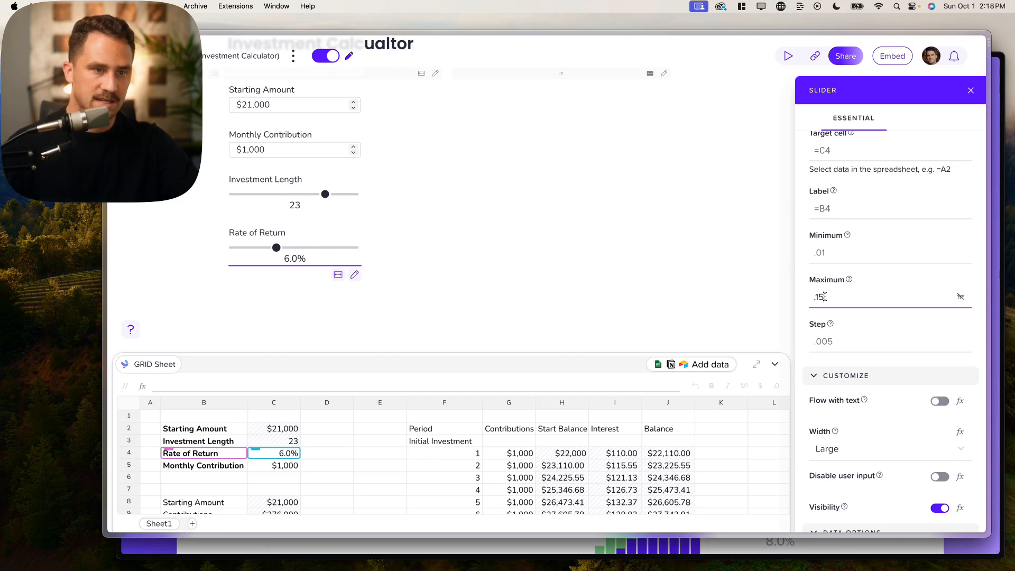
drag(331, 246, 298, 247)
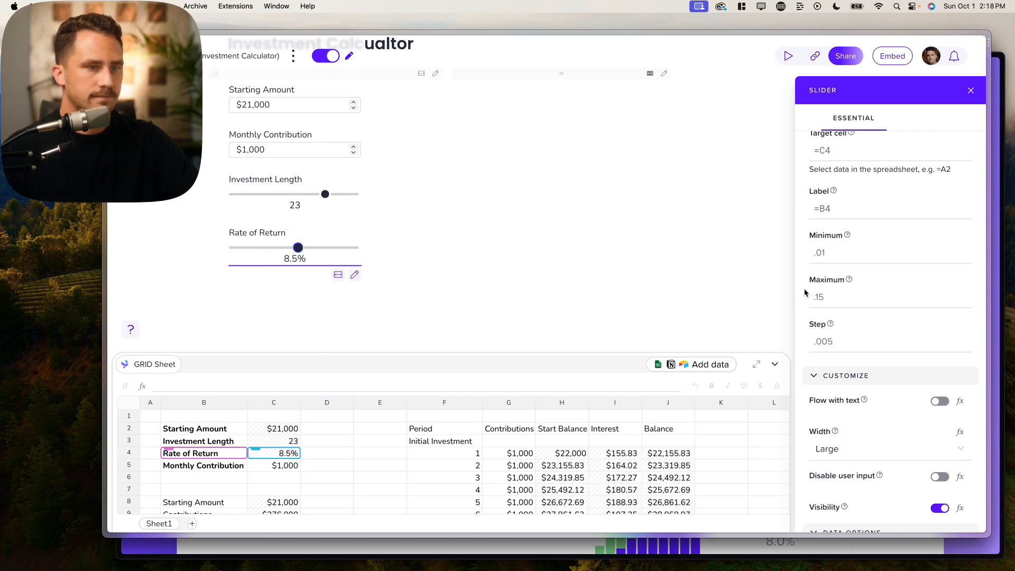
scroll(517, 243, up, 2)
click(483, 155)
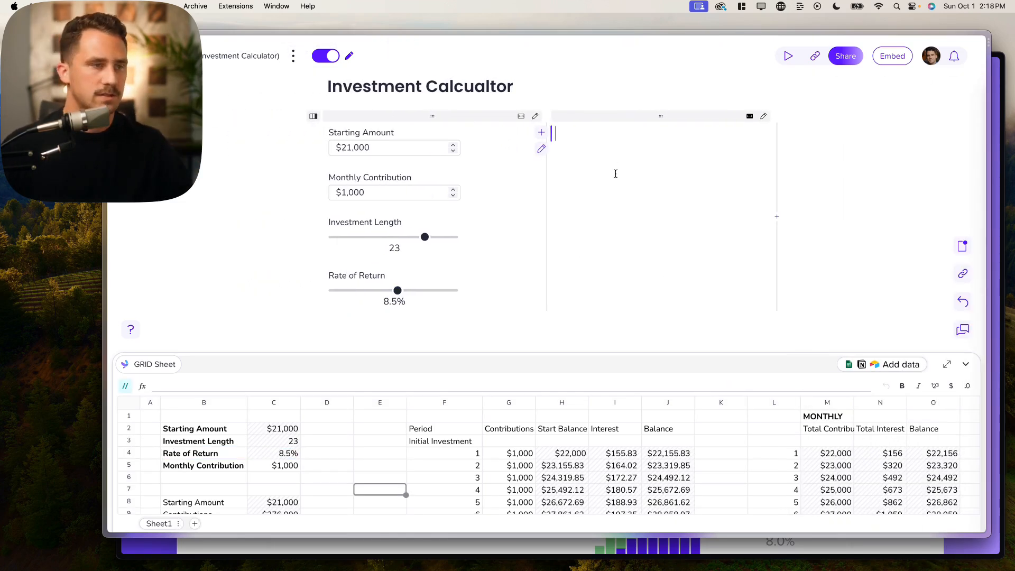
- Insert a /tab table with data C8:C11 and row headers B8:B11
text(/tab)
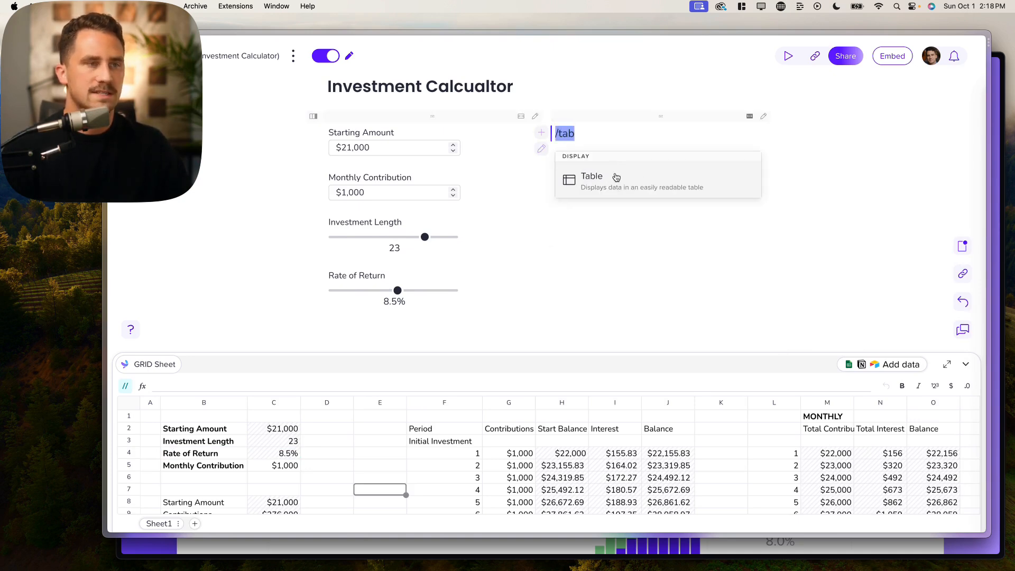
key(Return)
scroll(341, 445, down, 5)
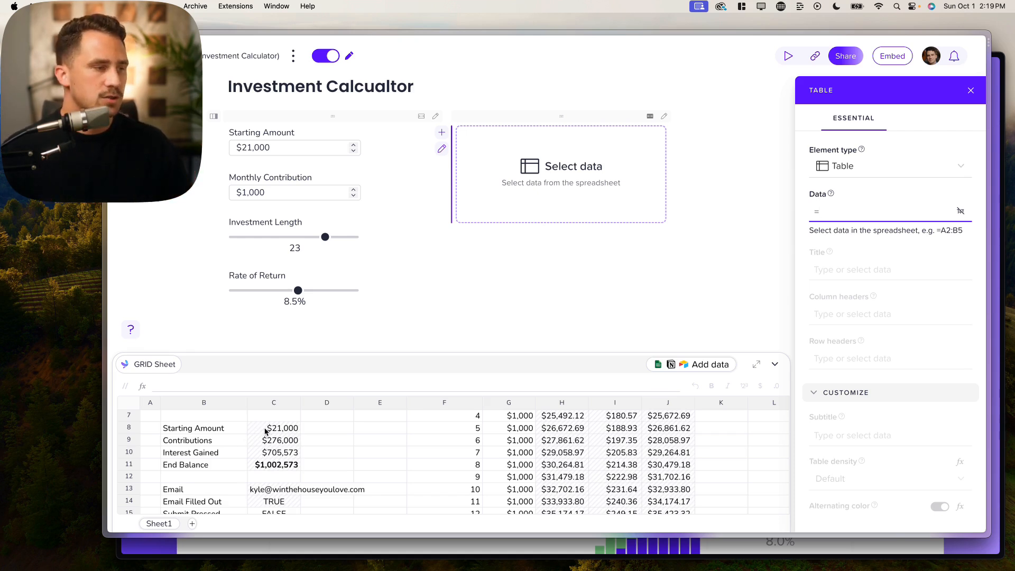
click(277, 429)
drag(277, 429, 281, 466)
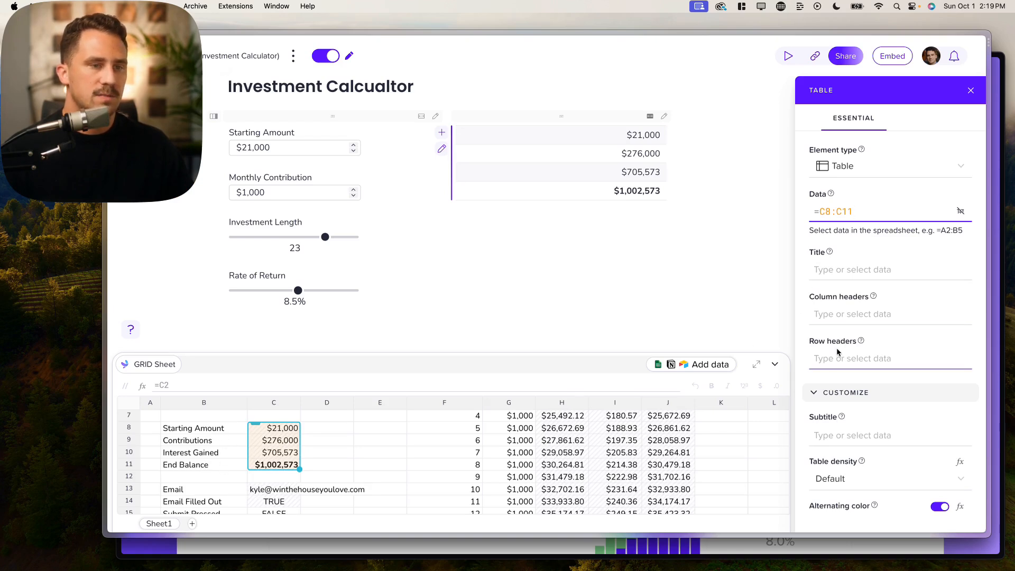
click(823, 360)
click(216, 428)
drag(225, 446, 224, 469)
- Try B8:C11 as the table data, then restore data C8:C11 and row headers B8:B11
click(902, 213)
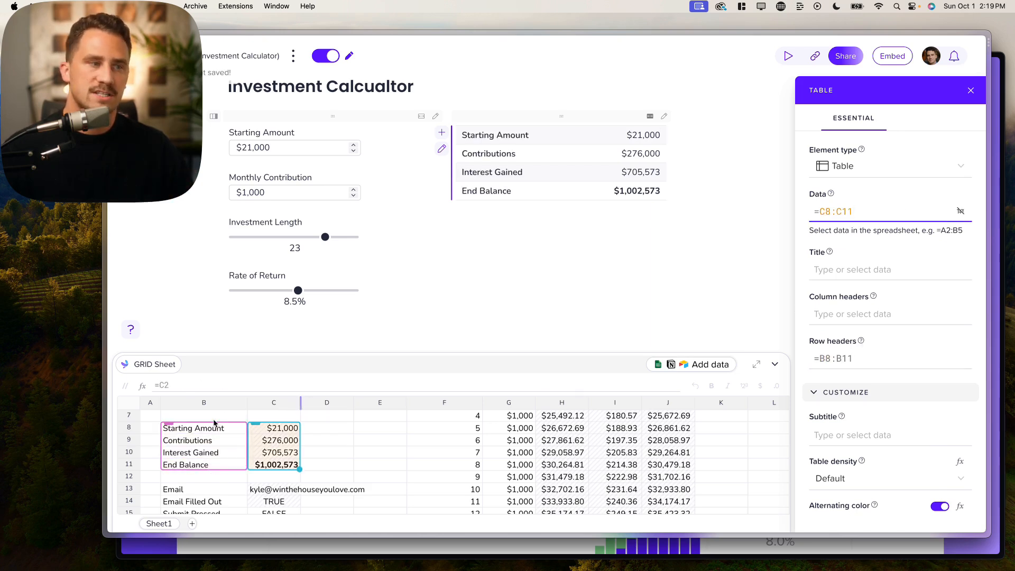
drag(214, 429, 274, 467)
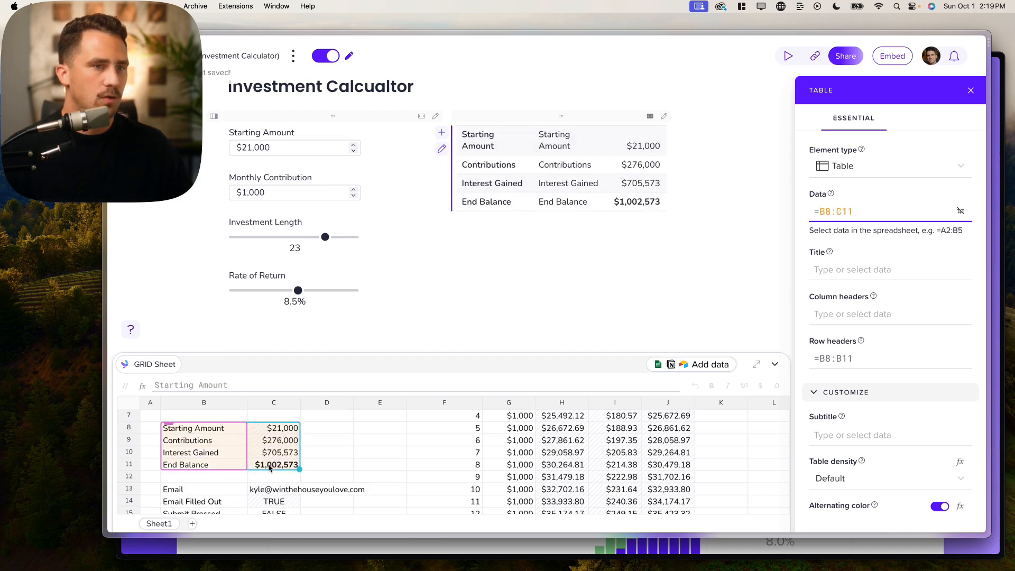
click(865, 354)
key(BackSpace)
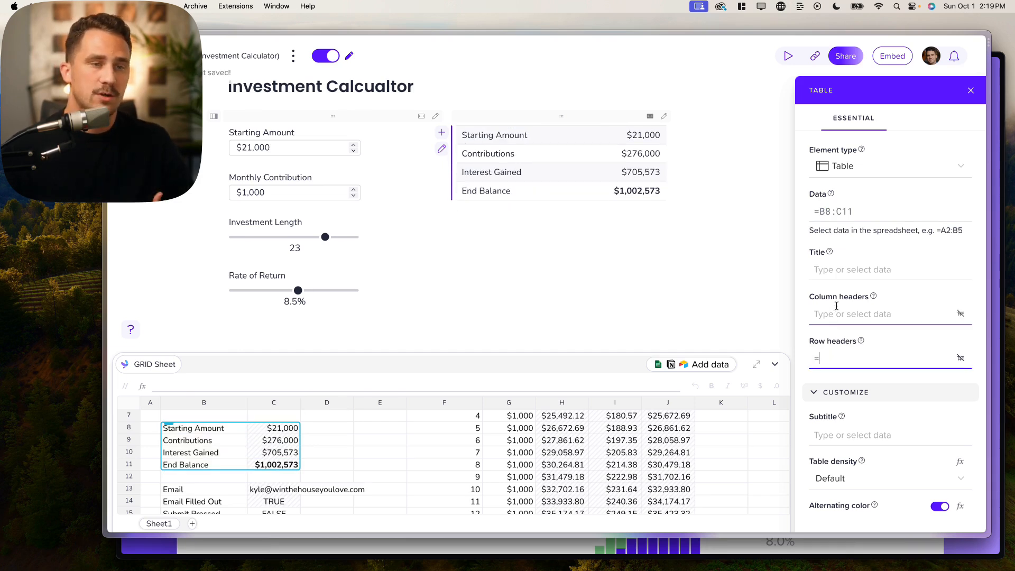
click(859, 268)
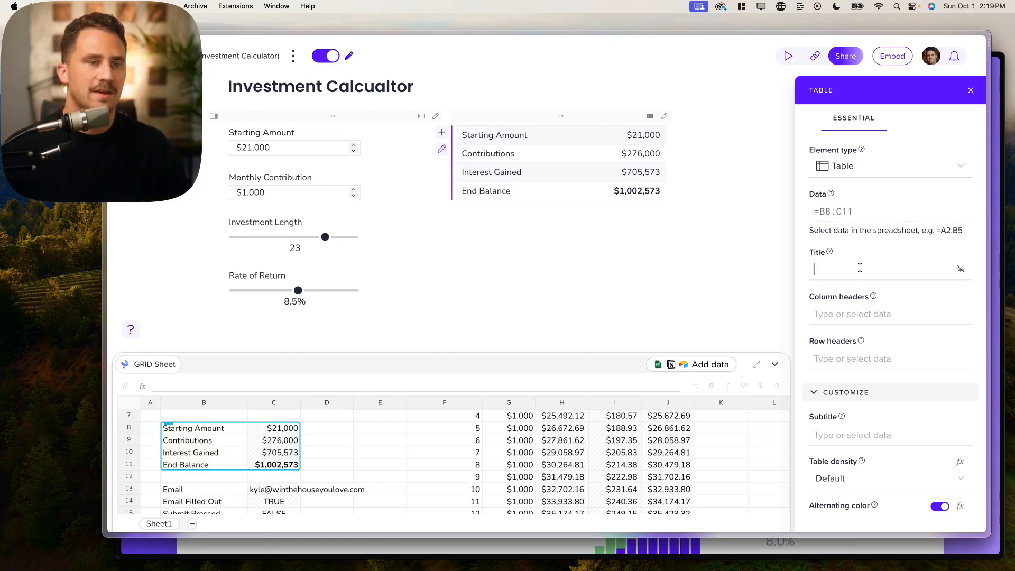
click(845, 213)
key(super+a)
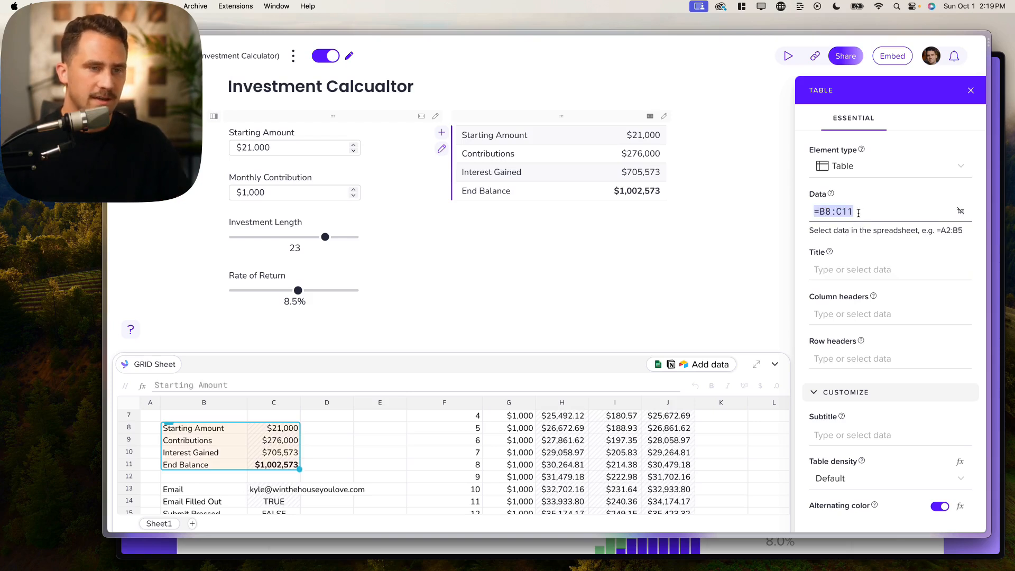
key(BackSpace)
drag(257, 430, 275, 465)
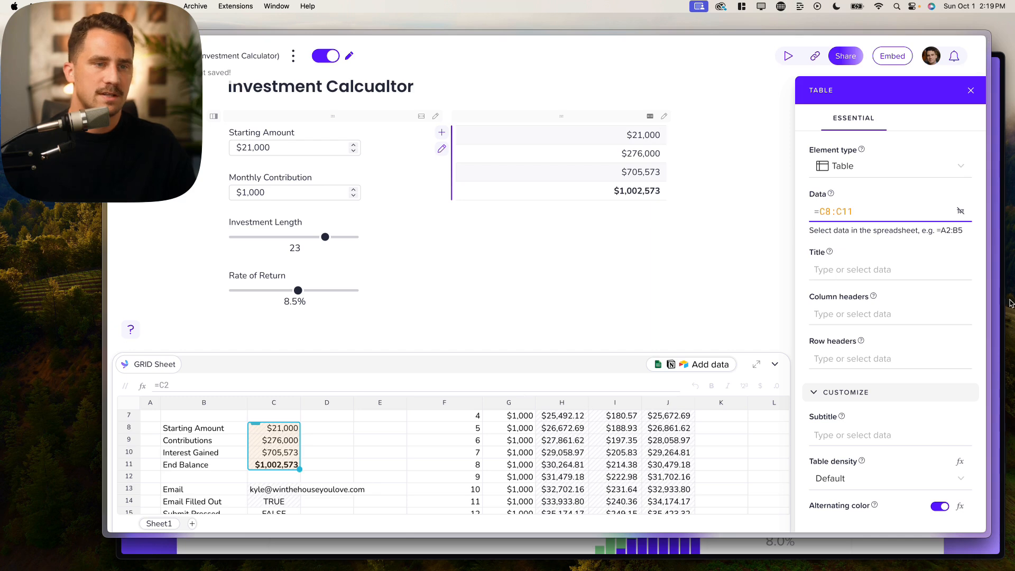
click(844, 356)
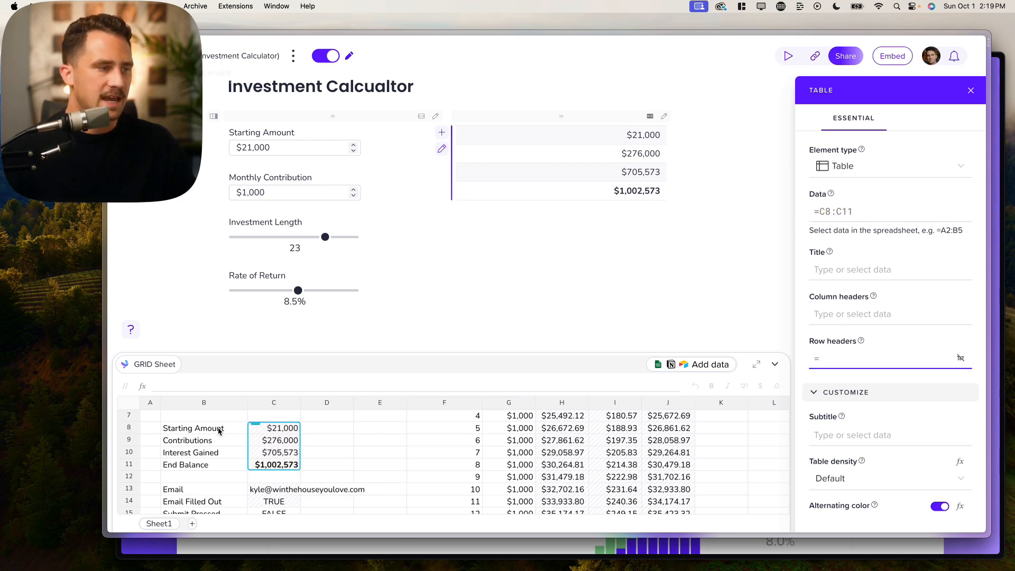
drag(218, 430, 226, 467)
- Leave column headers blank and turn off alternating row colours and sorting
scroll(230, 467, up, 1)
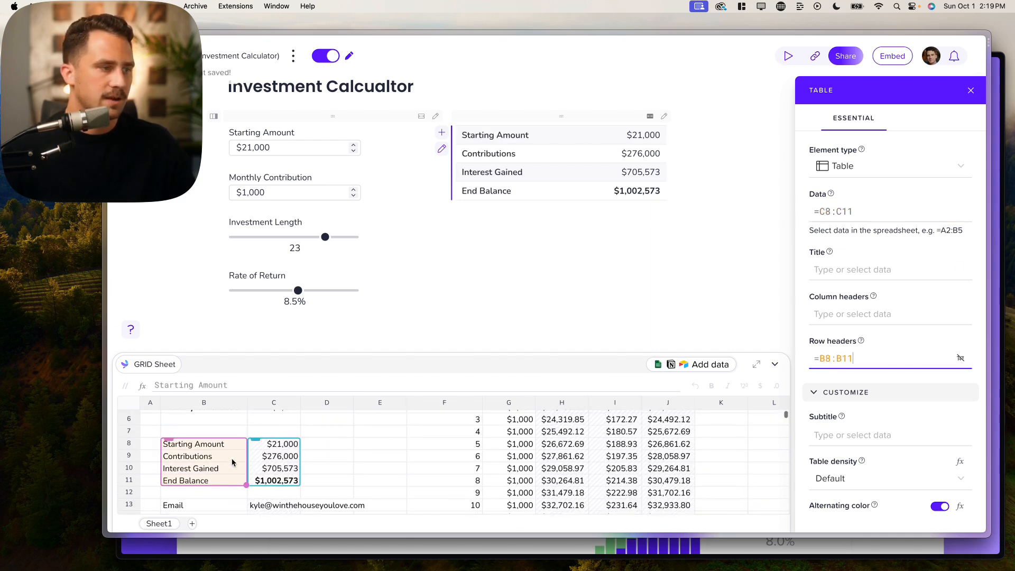
click(856, 314)
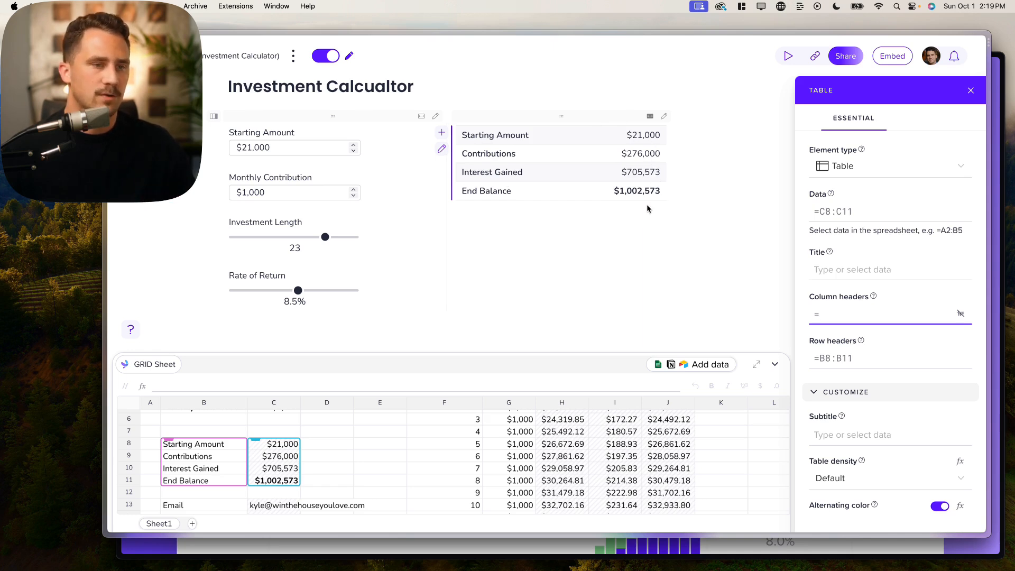
scroll(647, 207, down, 1)
click(551, 206)
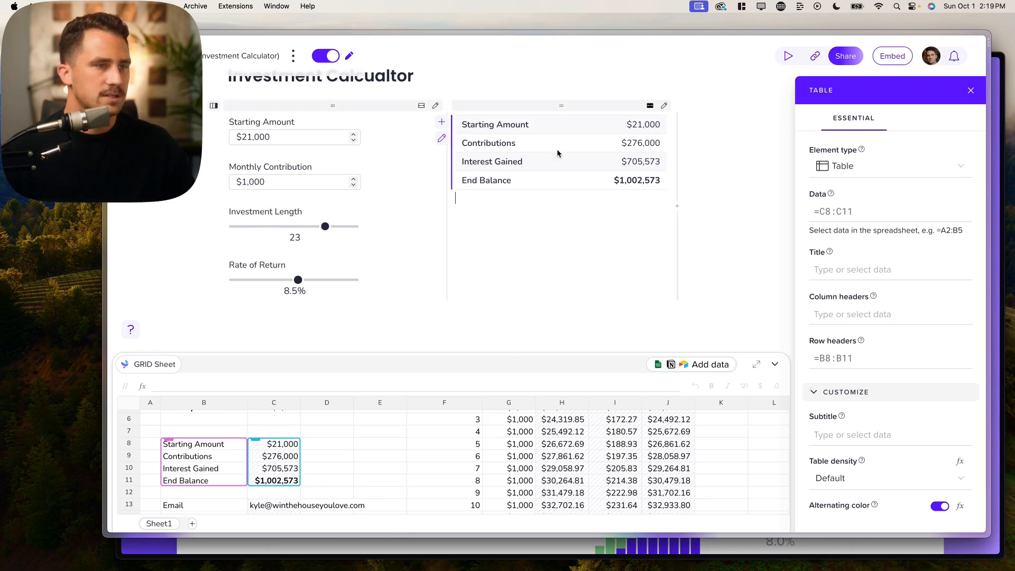
scroll(891, 423, down, 3)
scroll(933, 333, down, 2)
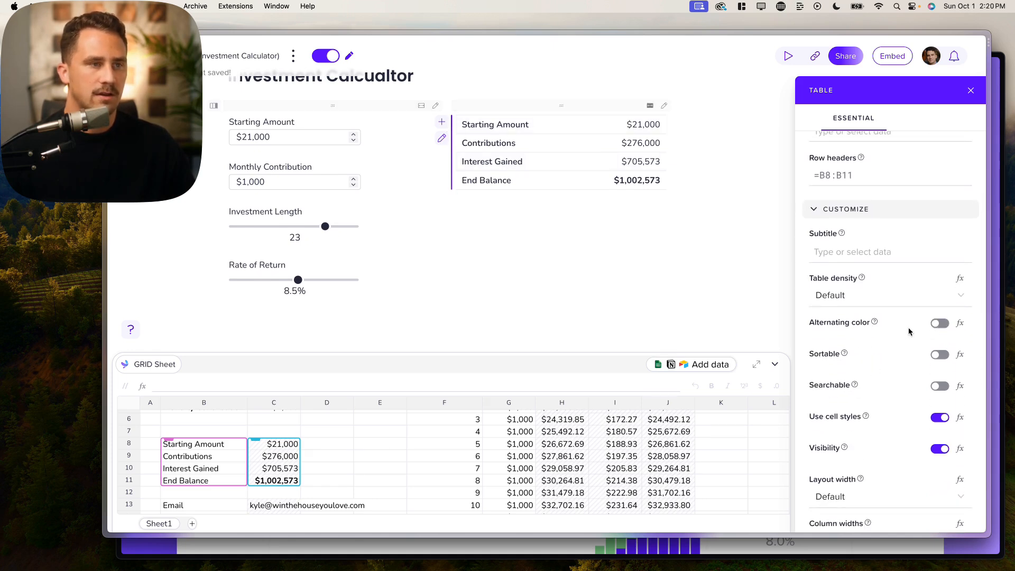
click(946, 325)
click(945, 330)
scroll(912, 369, down, 1)
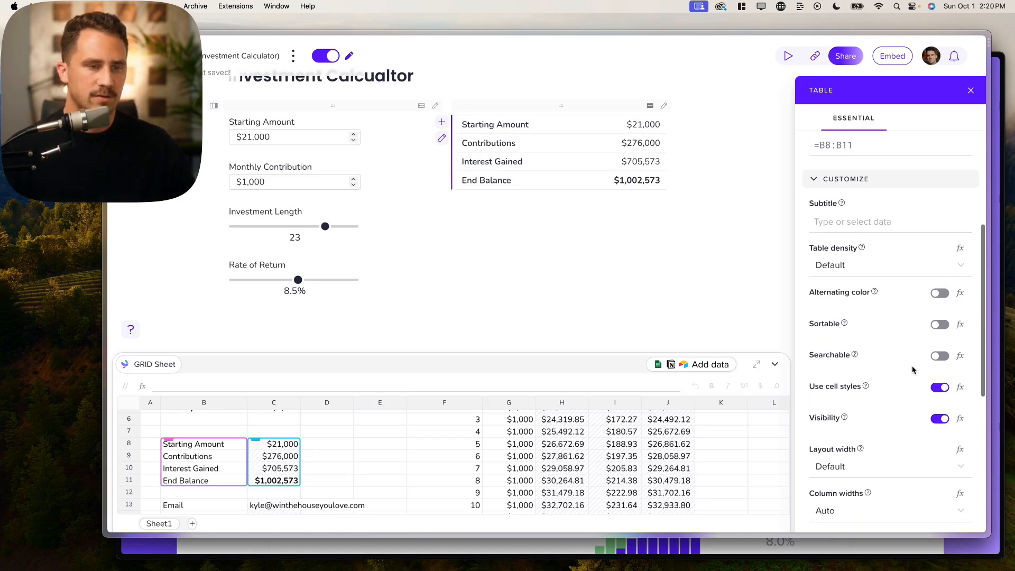
click(943, 330)
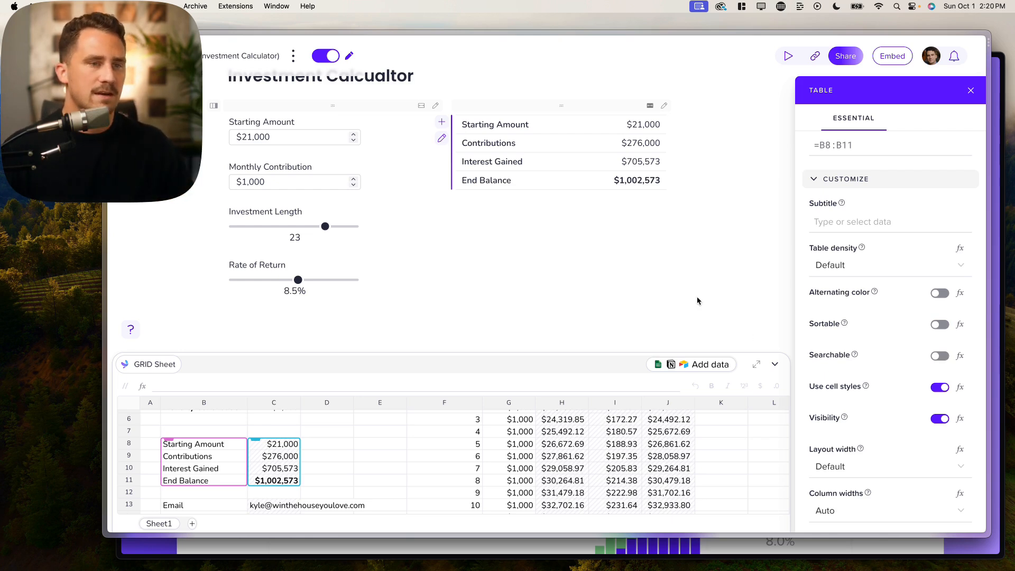
- Add a Line chart block below the summary table using /ch
click(570, 214)
text(/)
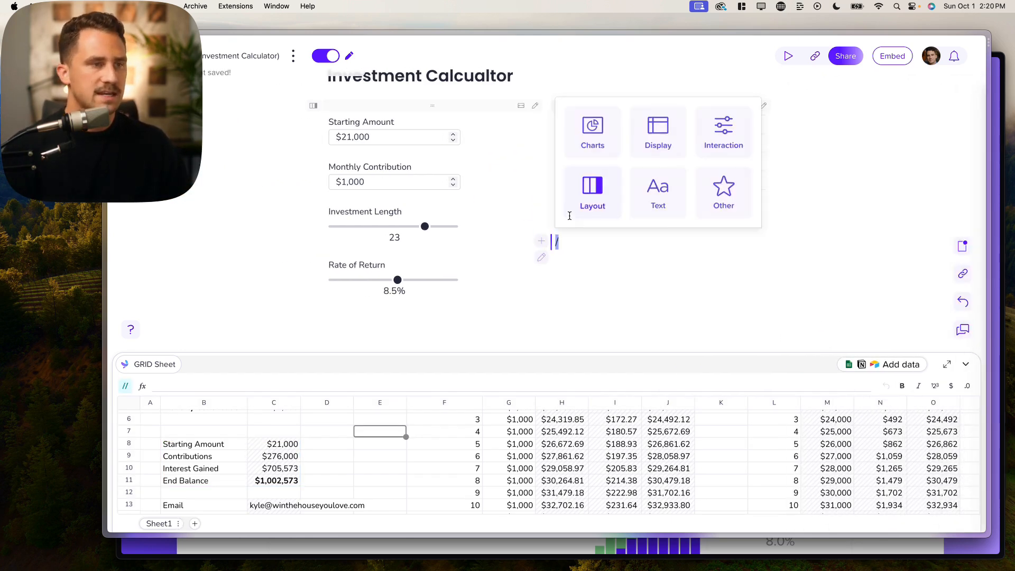
text(char)
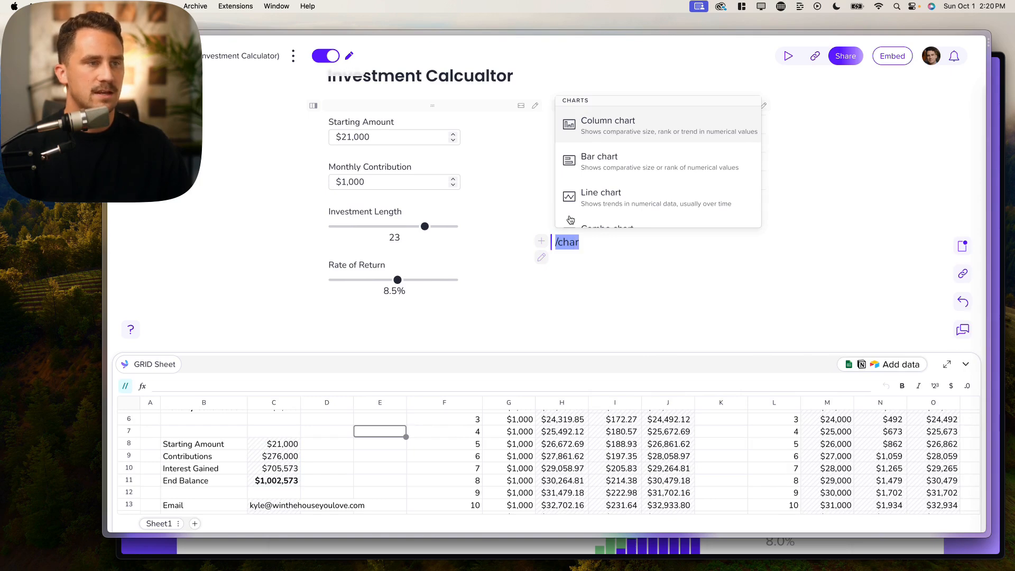
scroll(608, 193, down, 1)
click(608, 180)
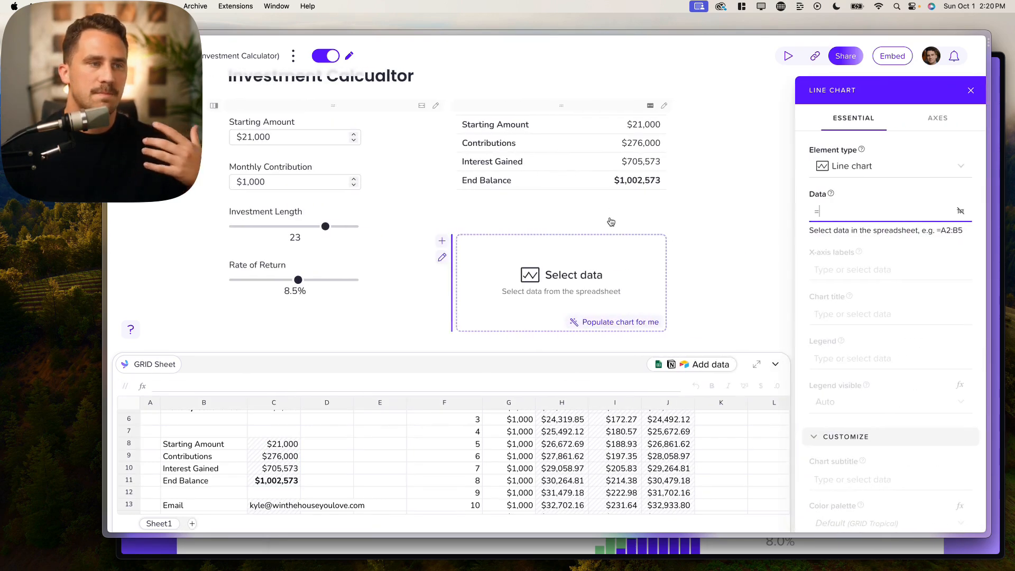
click(597, 219)
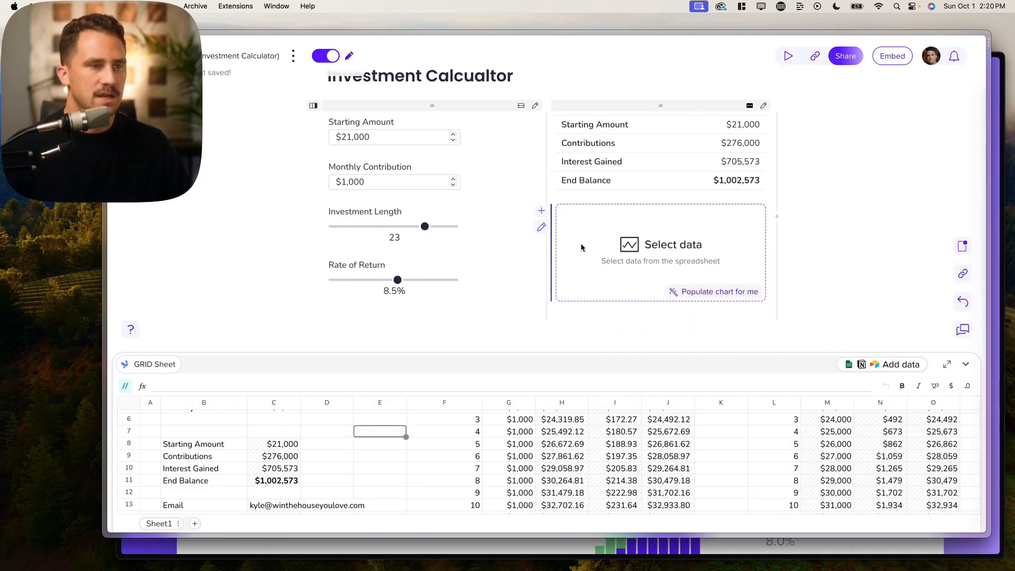
click(692, 244)
scroll(589, 472, up, 5)
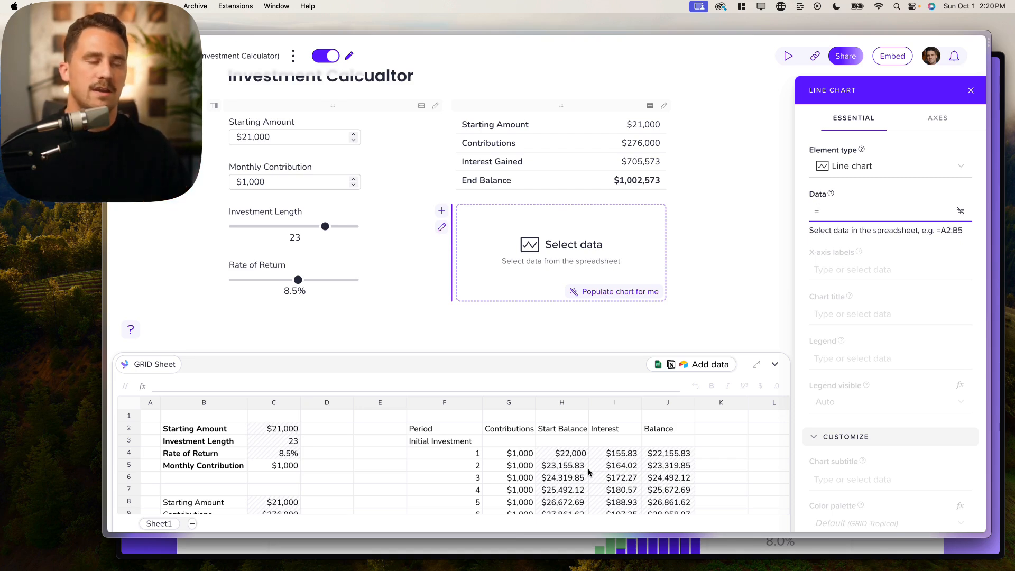
- Drag the Investment Length slider to test values, ending at 21
scroll(589, 472, right, 2)
scroll(589, 472, right, 1)
click(307, 228)
mouse_move(307, 229)
mouse_down()
mouse_move(256, 228)
mouse_move(324, 228)
mouse_up()
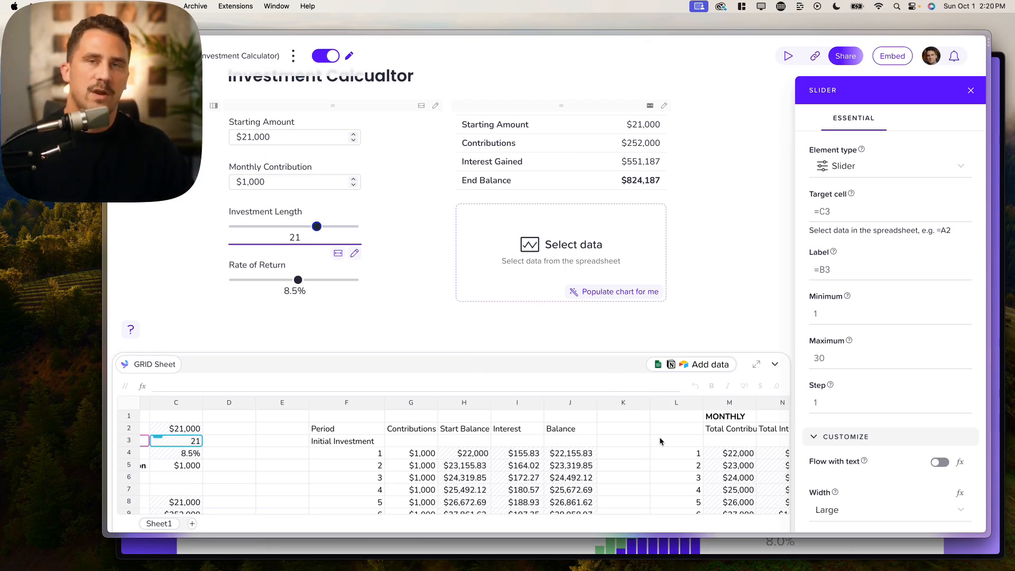
scroll(659, 440, right, 3)
scroll(660, 440, right, 5)
scroll(659, 437, right, 1)
scroll(658, 436, down, 10)
scroll(461, 444, up, 10)
scroll(412, 428, up, 1)
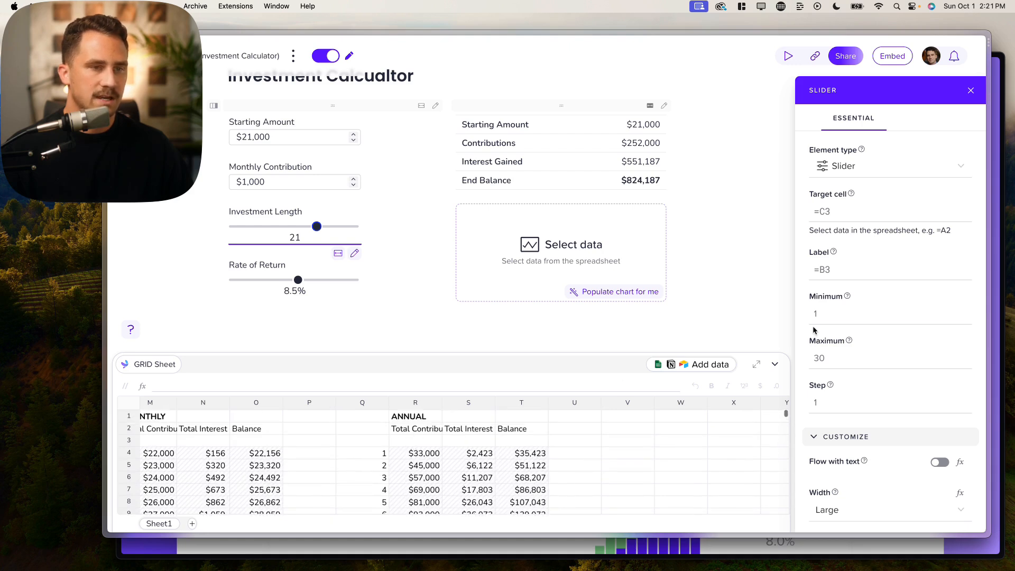
click(503, 310)
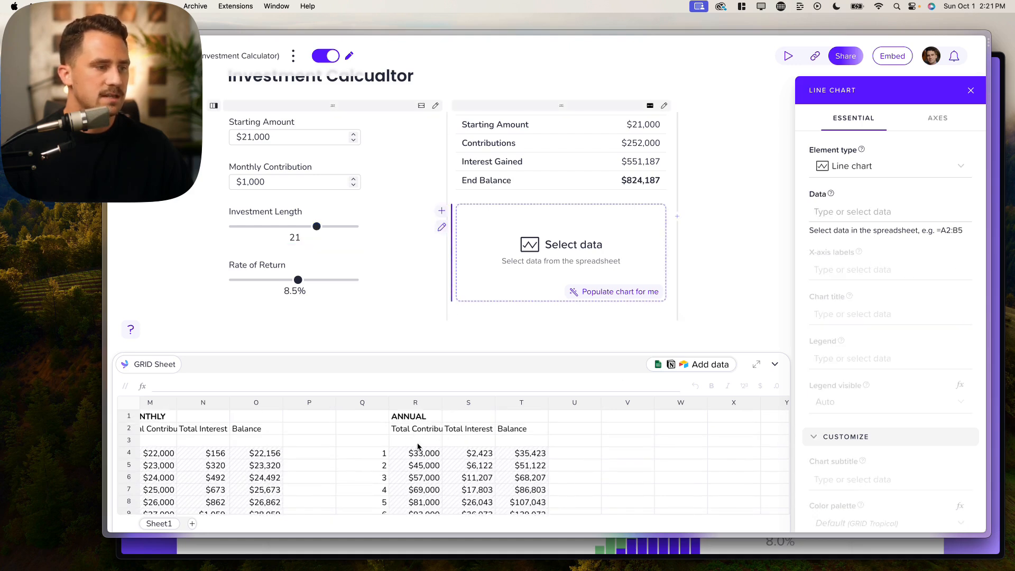
scroll(417, 447, down, 2)
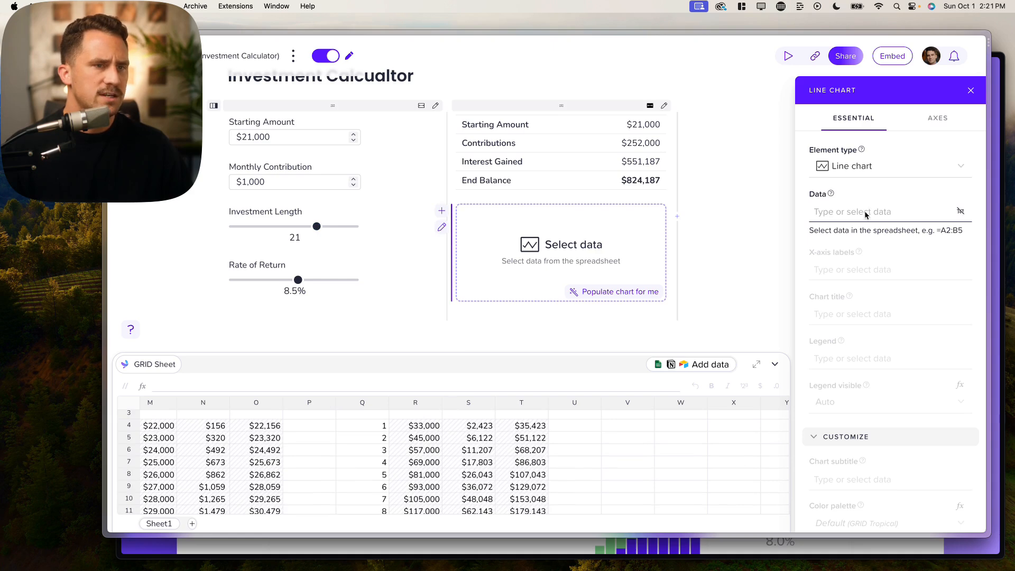
- Set the line chart's data to the annual columns R4:T33
drag(430, 425, 757, 503)
scroll(757, 496, down, 2)
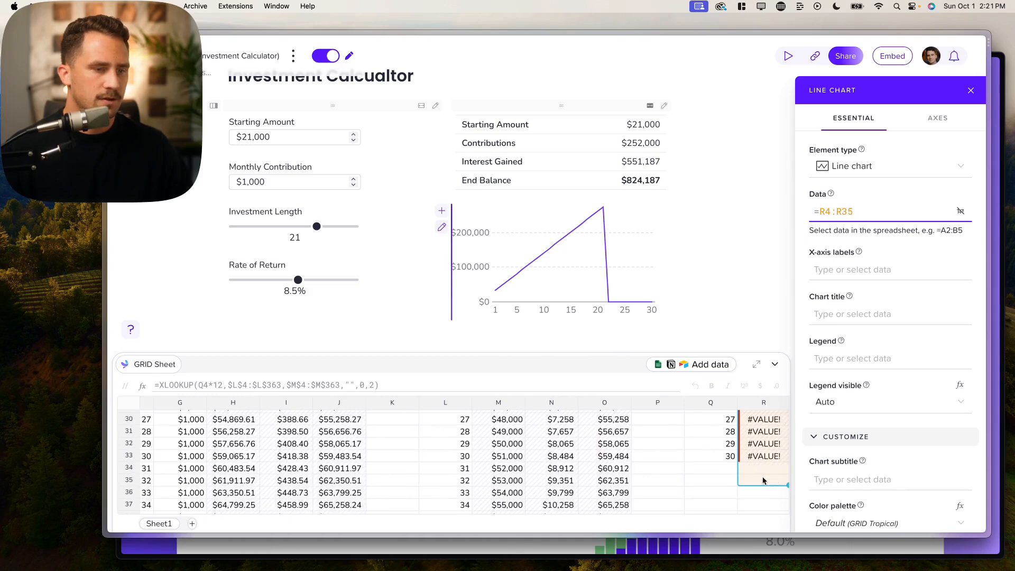
scroll(757, 481, right, 3)
drag(616, 484, 696, 457)
- Drag the Investment Length slider down to 19 to see the chart respond
scroll(697, 458, up, 10)
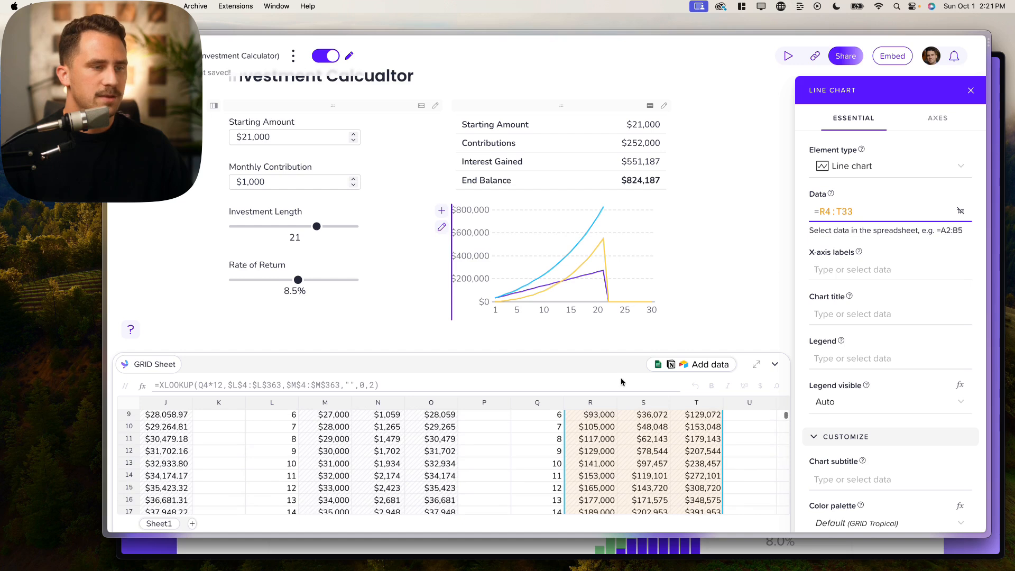
click(317, 226)
mouse_move(316, 226)
mouse_down()
mouse_move(272, 226)
mouse_move(352, 226)
mouse_move(245, 226)
mouse_move(308, 227)
mouse_up()
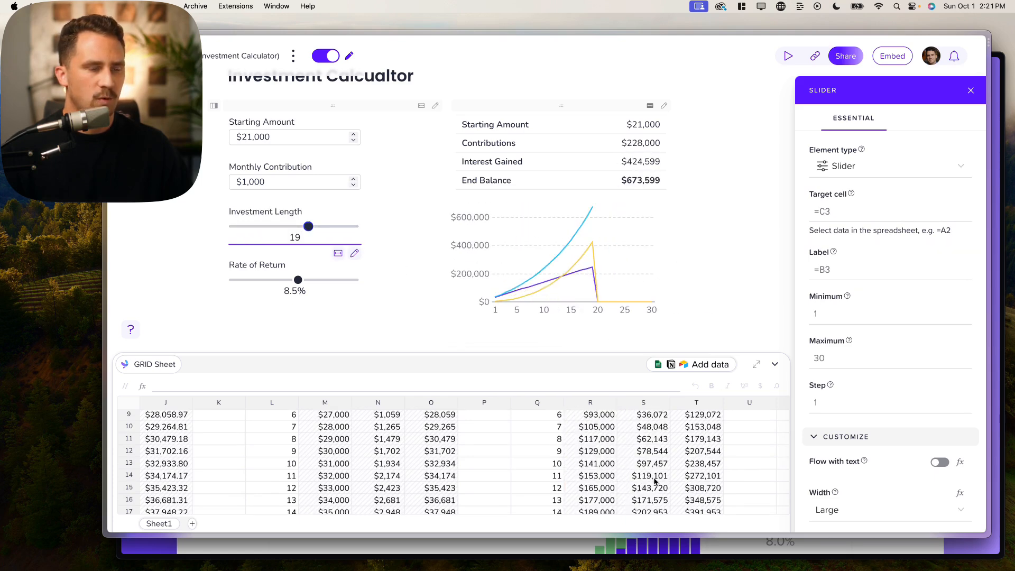
scroll(654, 479, down, 5)
scroll(655, 480, up, 5)
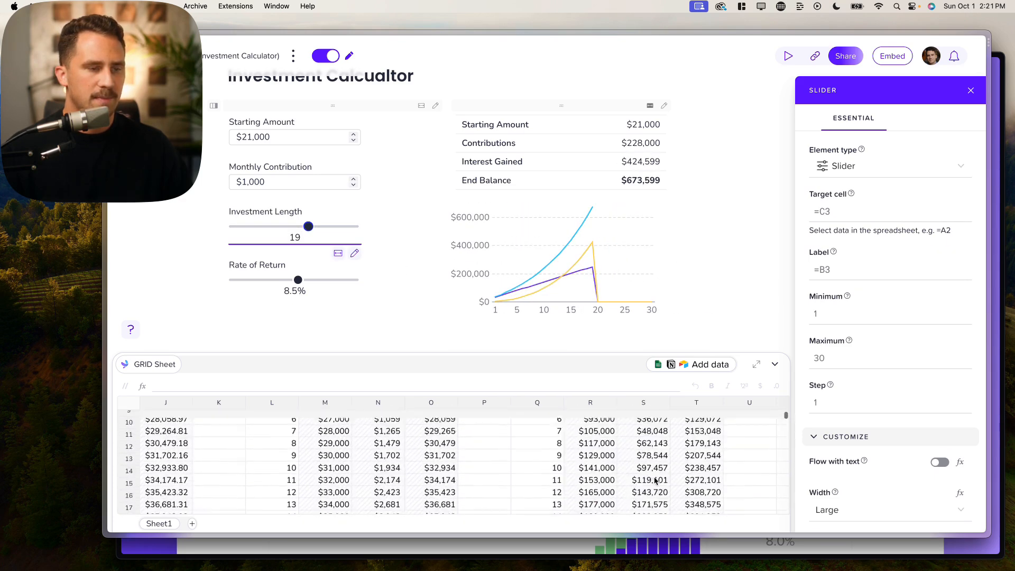
- Clear the line chart's data range back to an empty =
click(579, 260)
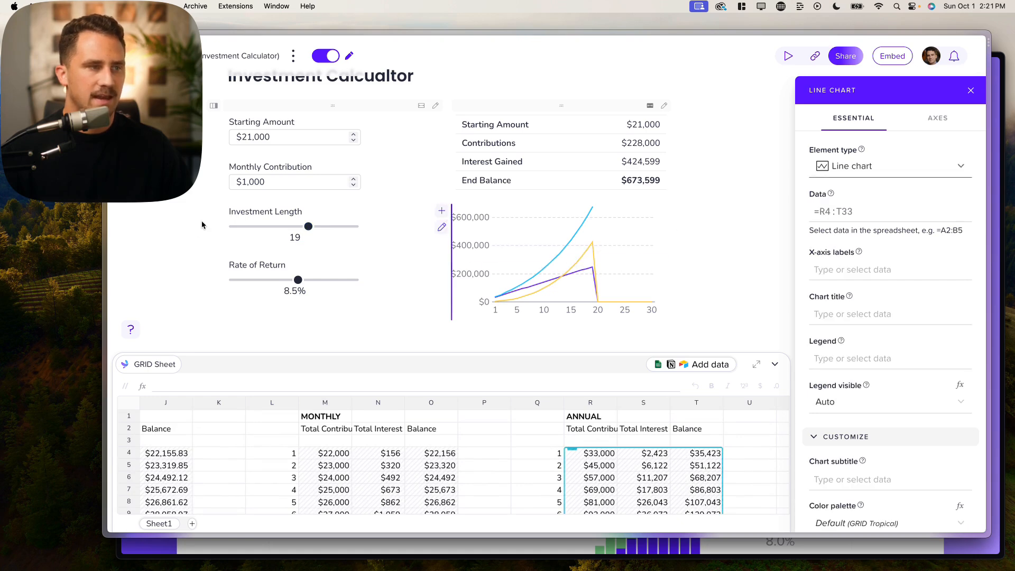
click(875, 214)
scroll(722, 423, down, 9)
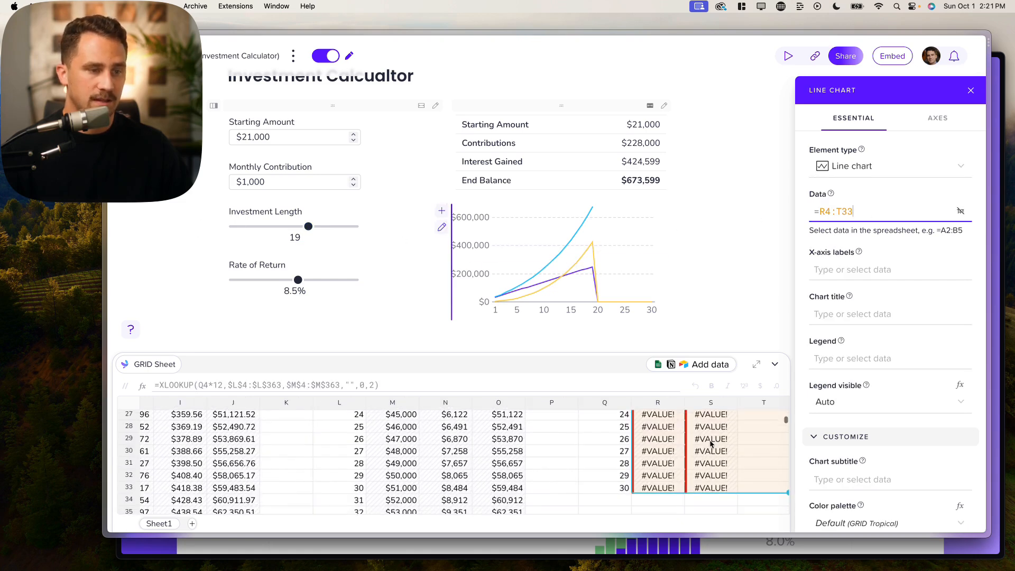
scroll(704, 442, right, 3)
scroll(704, 442, up, 10)
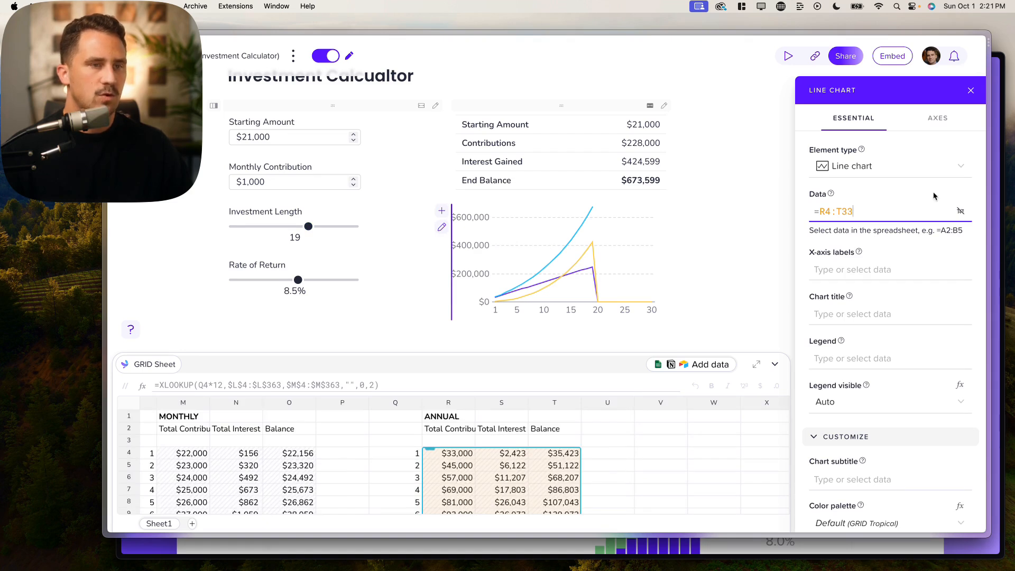
key(BackSpace)
key(BackSpace)
key(BackSpace)
key(BackSpace)
key(BackSpace)
key(BackSpace)
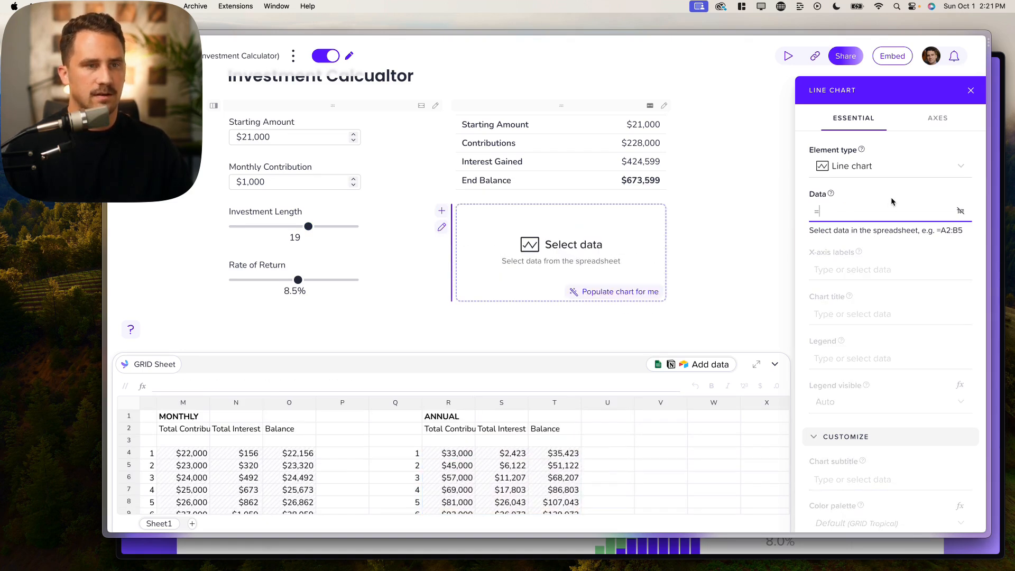
- Enter =OFFSET(R4,0,0,C3,3) as the line chart's data range
text(OFFSET()
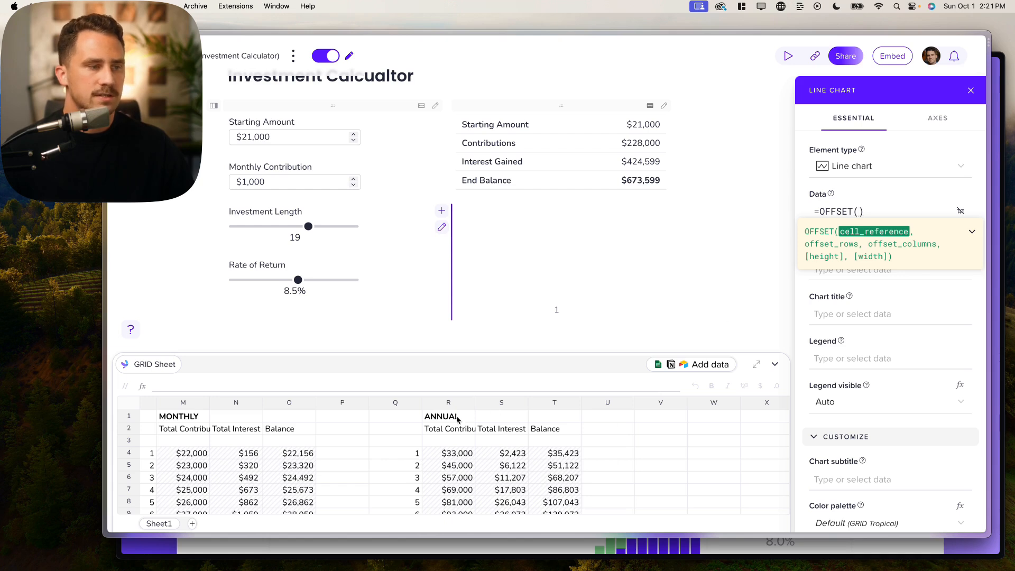
click(449, 456)
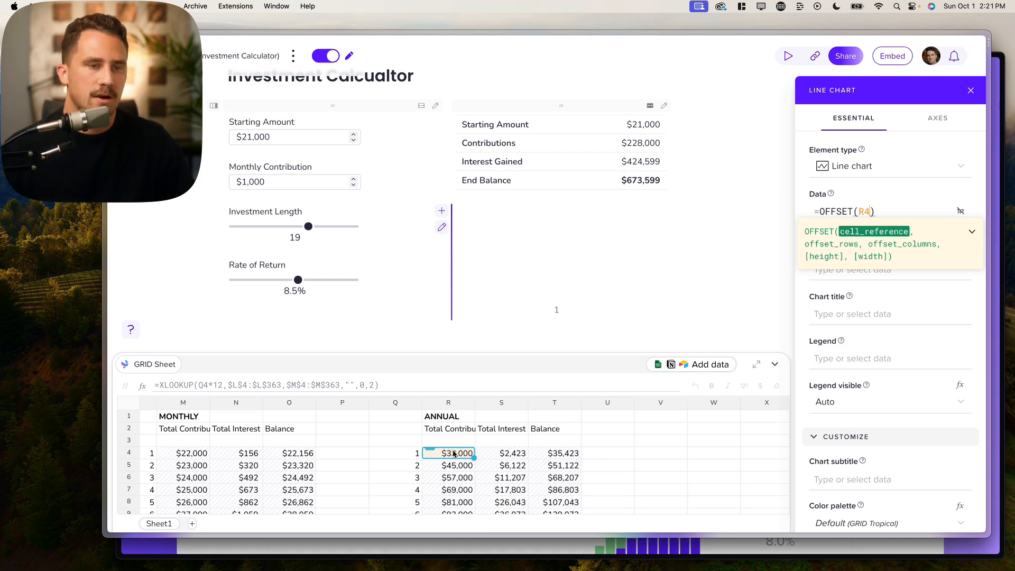
text(,)
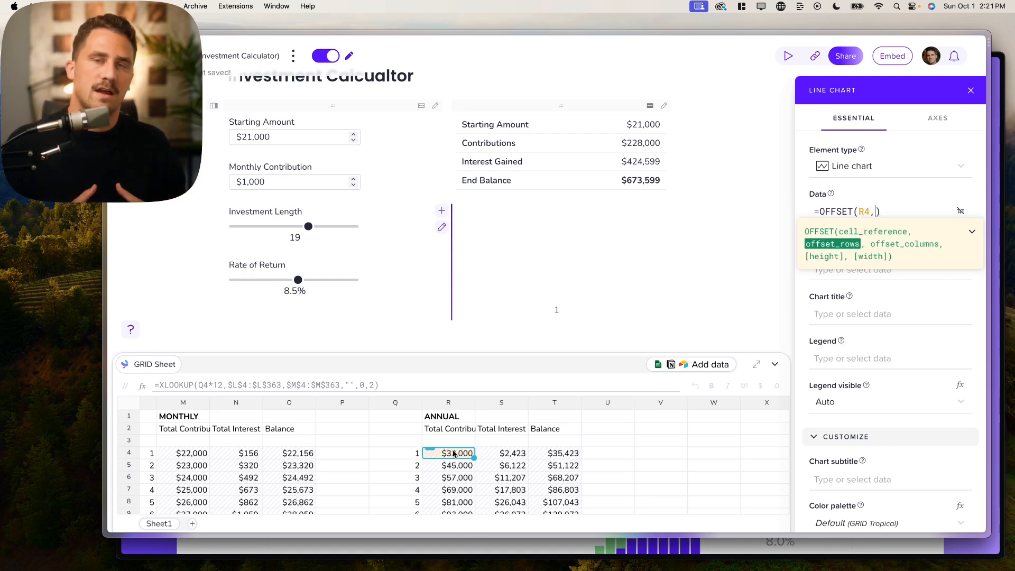
text(0,0)
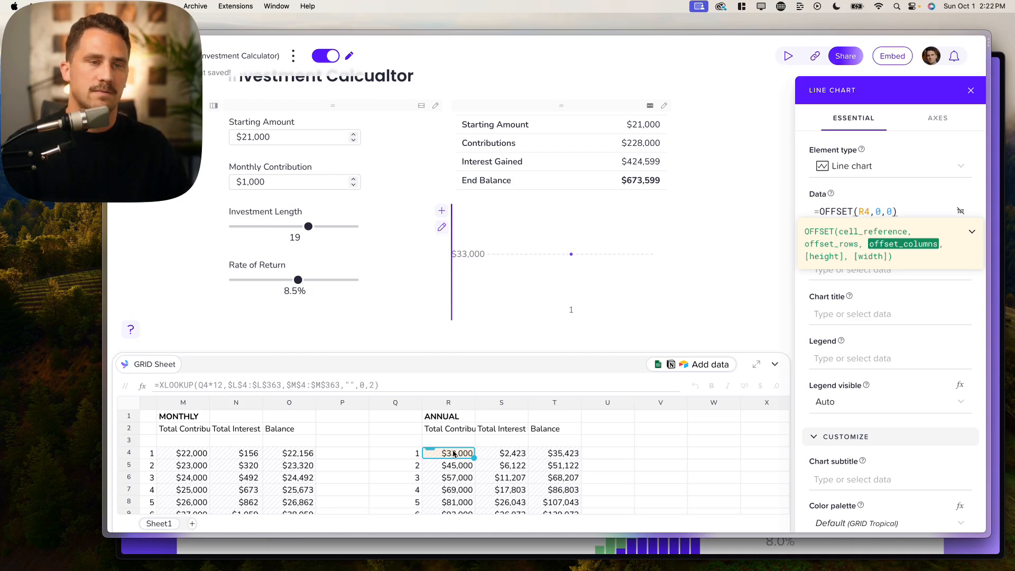
text(,)
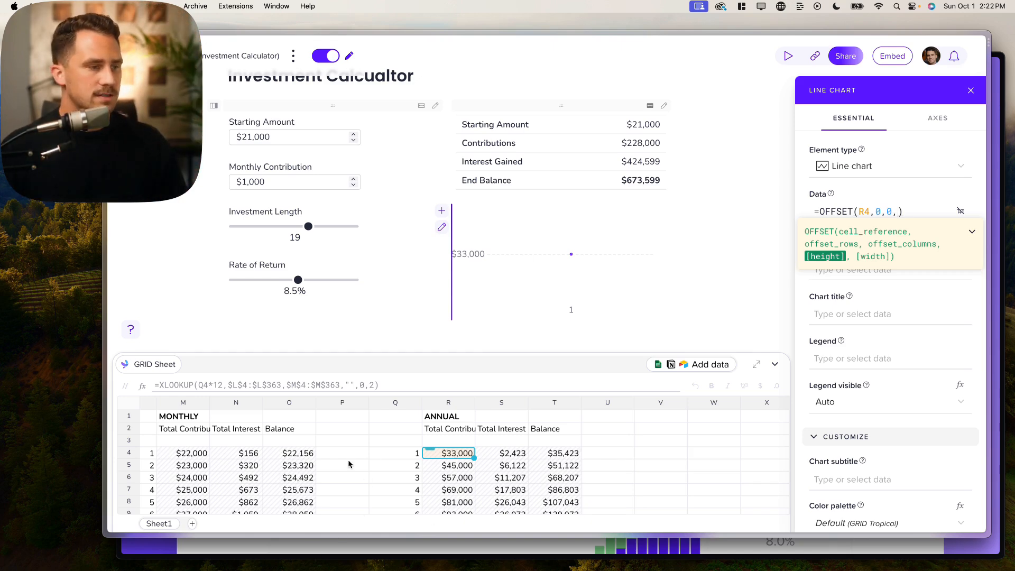
scroll(335, 478, left, 15)
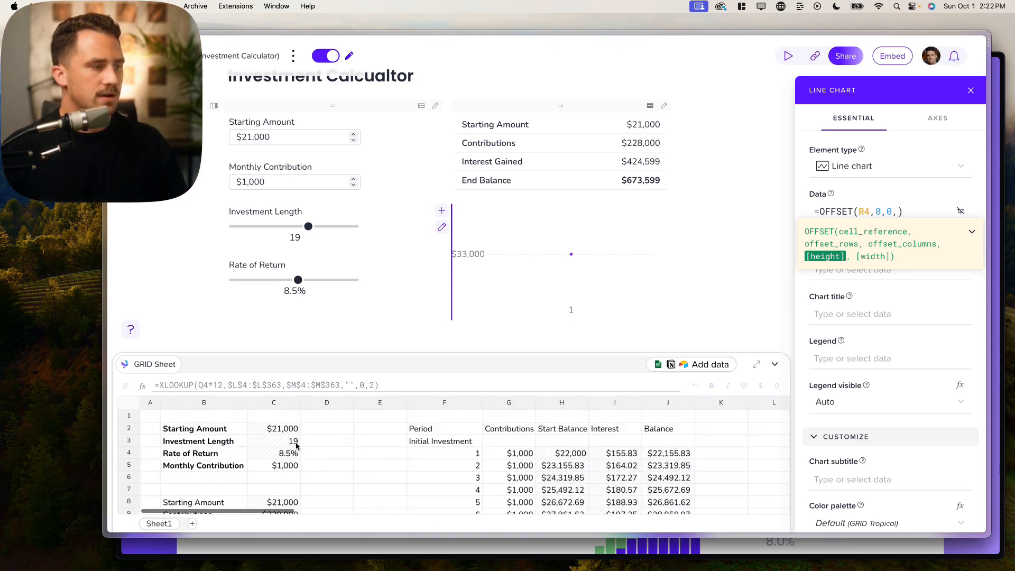
click(285, 443)
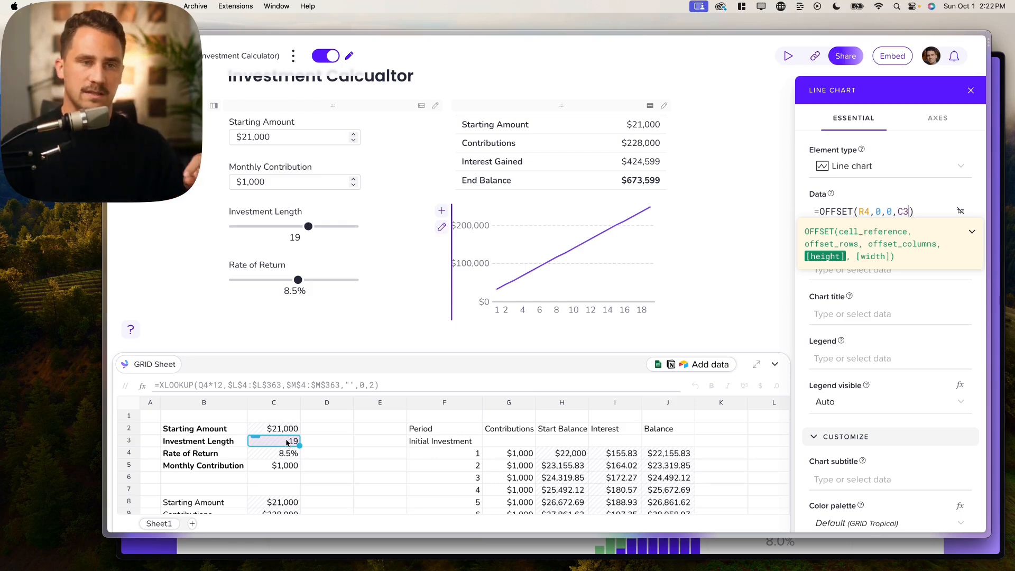
text(,)
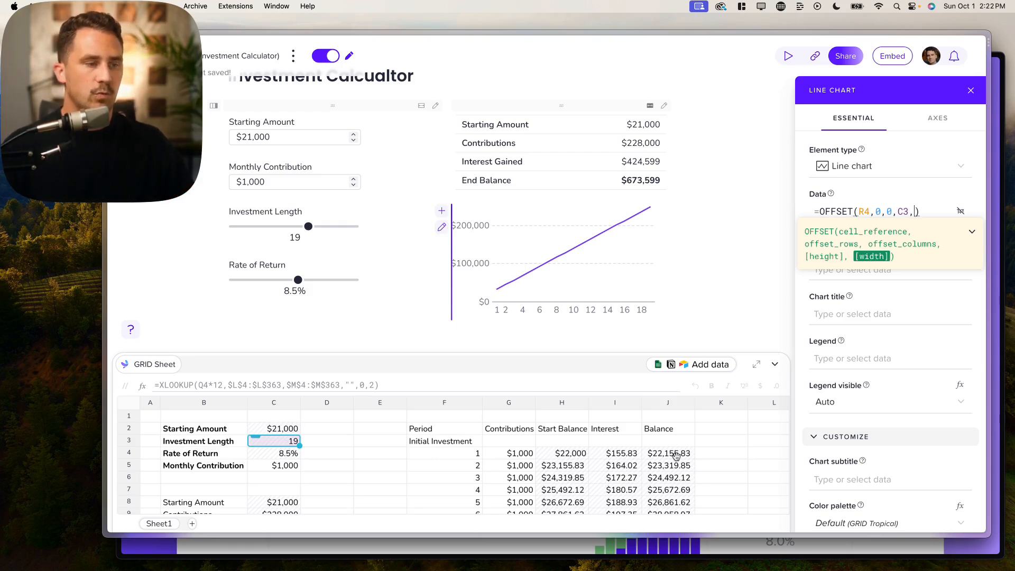
scroll(671, 457, right, 10)
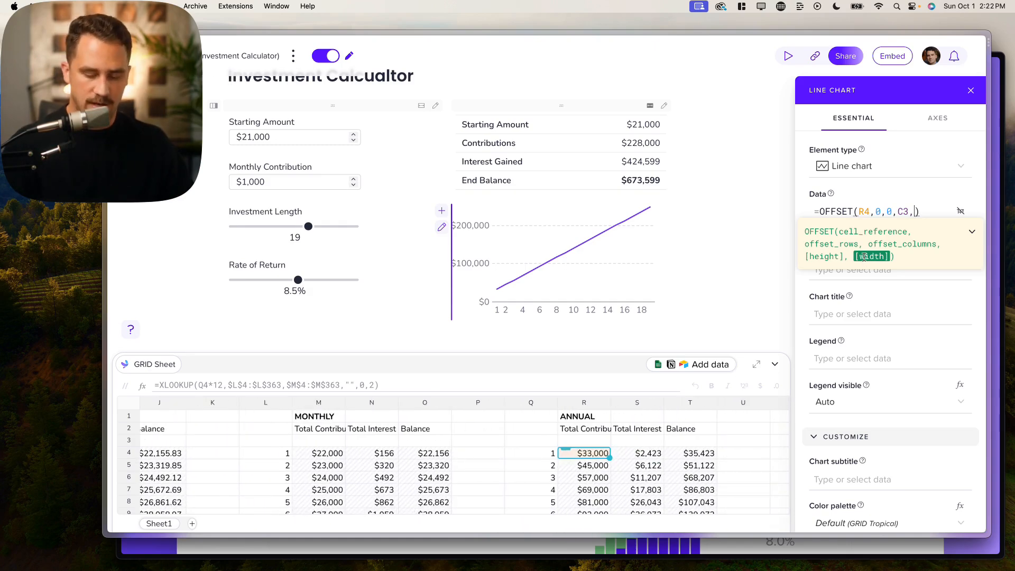
text(3)
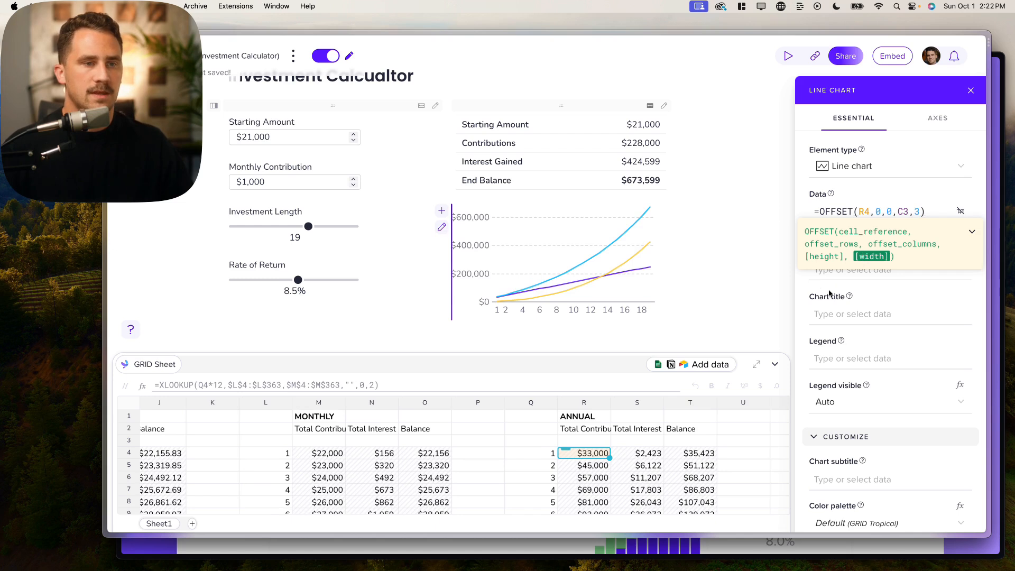
click(842, 314)
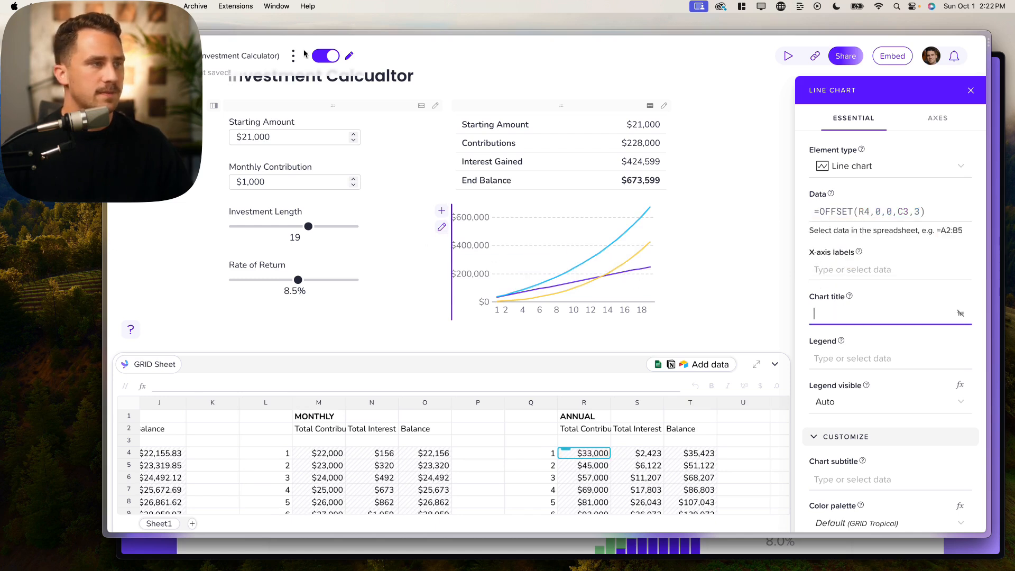
- Test the Investment Length and Rate of Return sliders, shortening the length to 9 years
mouse_move(309, 226)
mouse_down()
mouse_move(240, 227)
mouse_move(356, 226)
mouse_move(253, 227)
mouse_move(340, 228)
mouse_move(317, 228)
mouse_up()
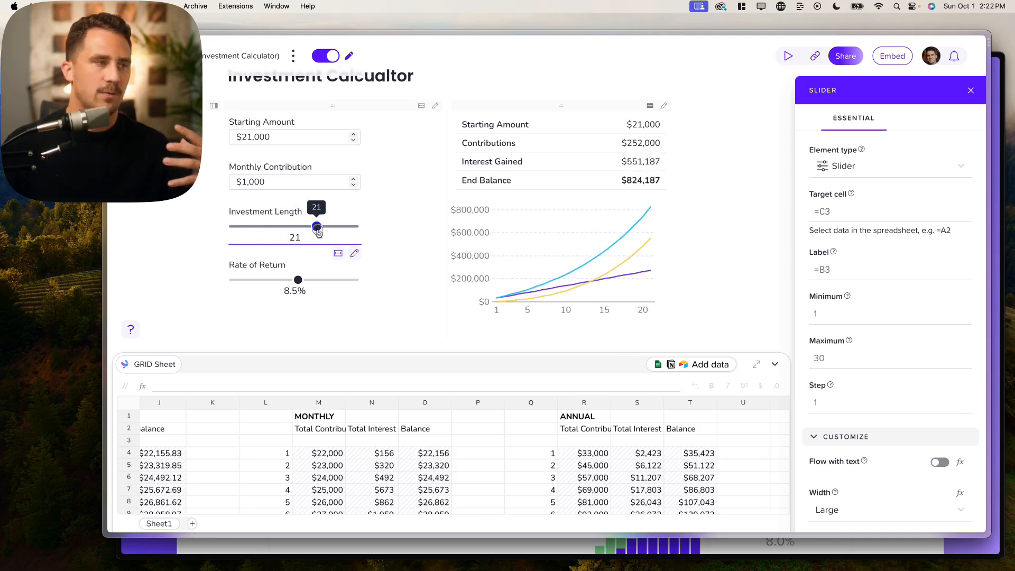
drag(298, 286, 319, 279)
drag(317, 226, 238, 227)
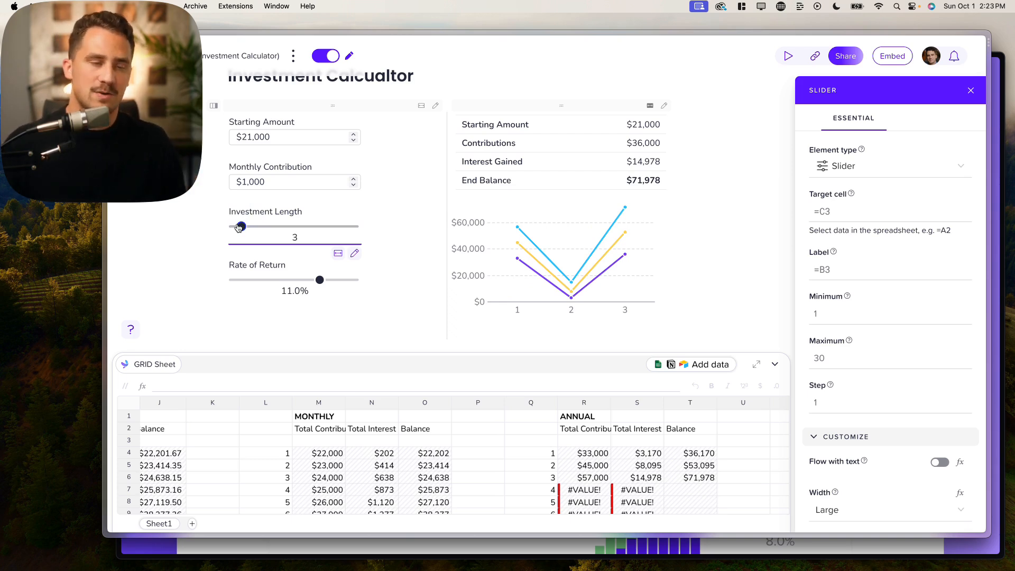
- Set the line chart's series orientation to Columns after briefly trying Rows, then recheck the slider
scroll(861, 376, down, 3)
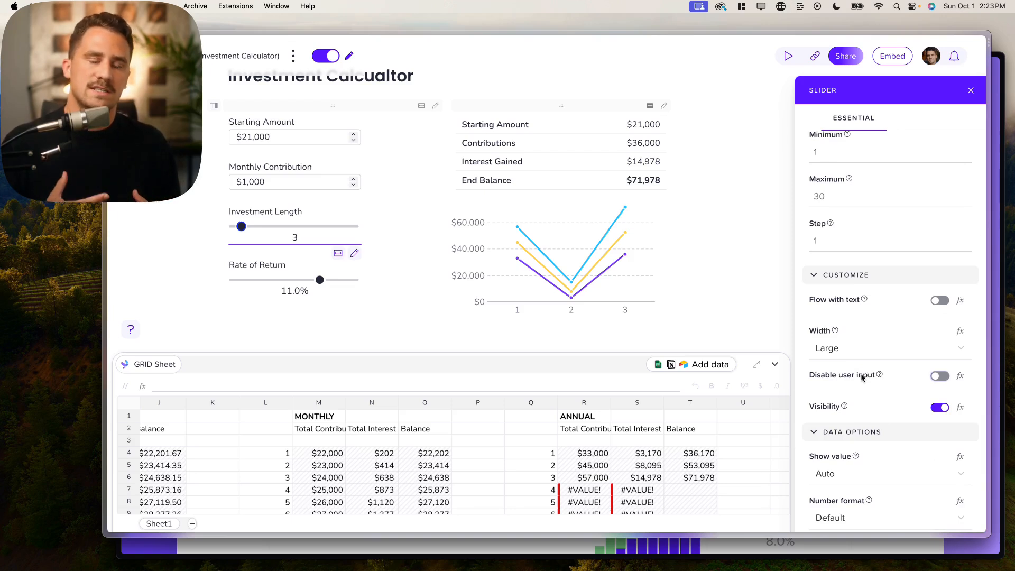
scroll(864, 375, down, 2)
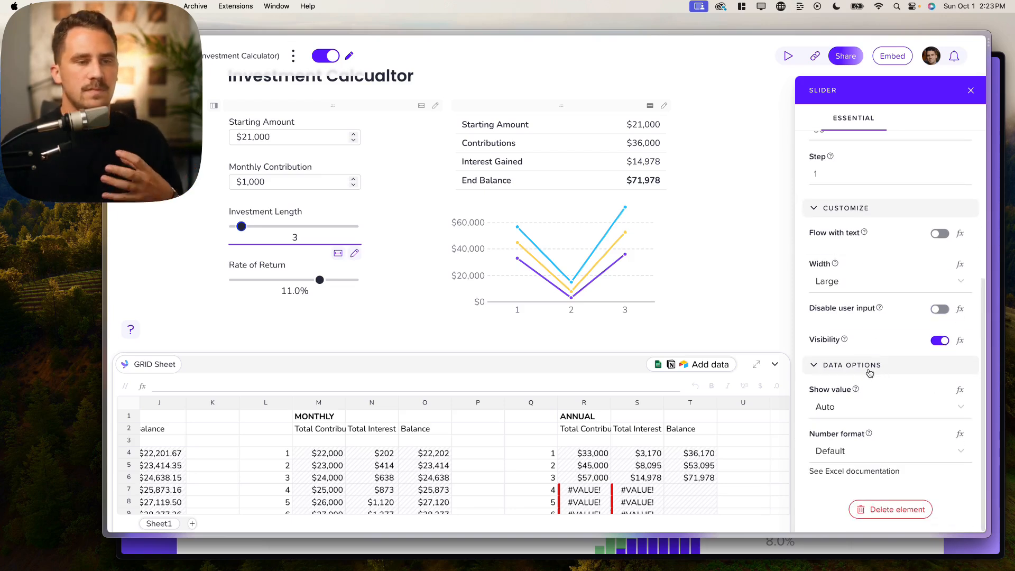
click(600, 226)
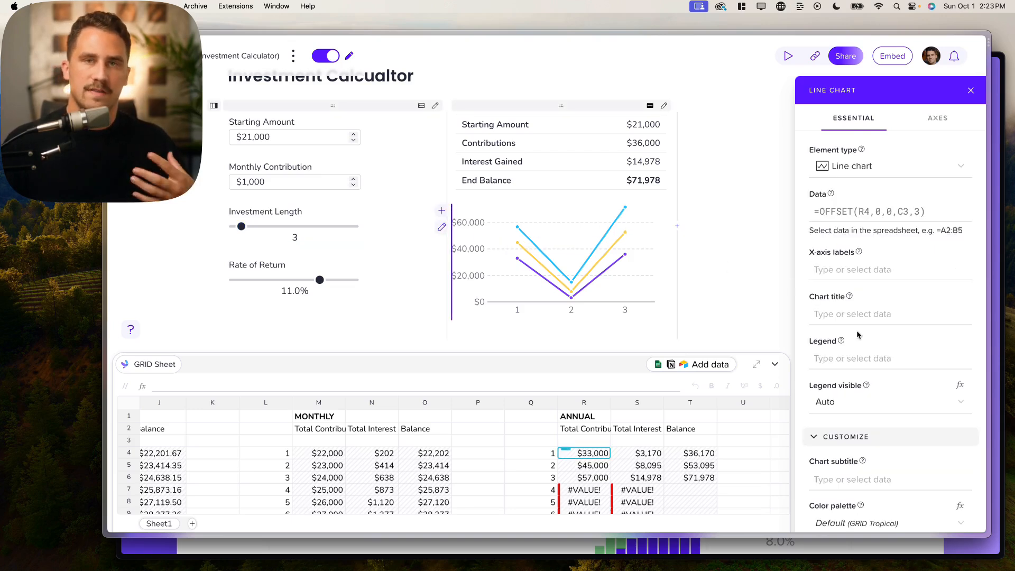
scroll(885, 337, down, 2)
scroll(910, 344, down, 7)
scroll(869, 386, down, 5)
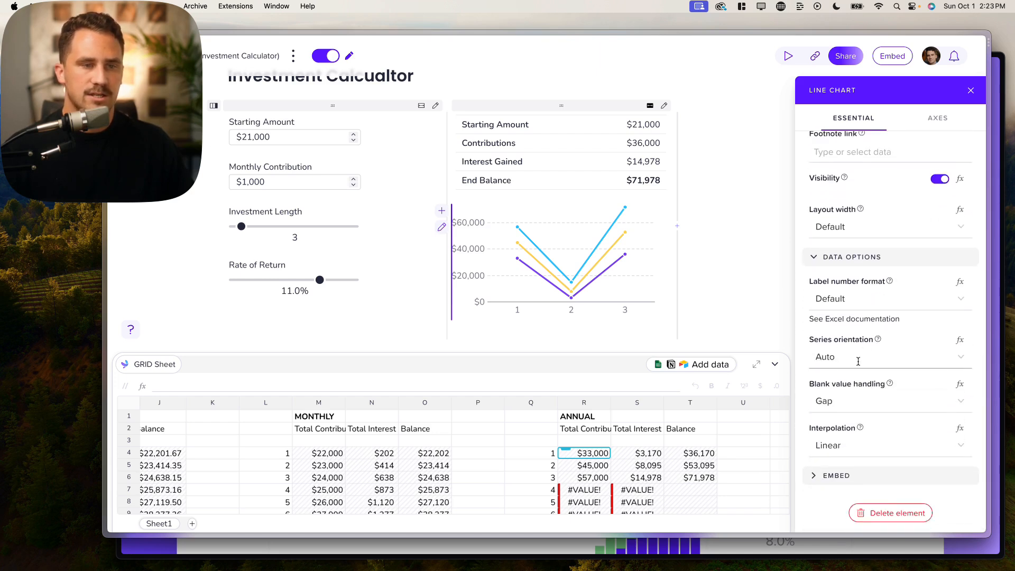
click(858, 361)
click(848, 406)
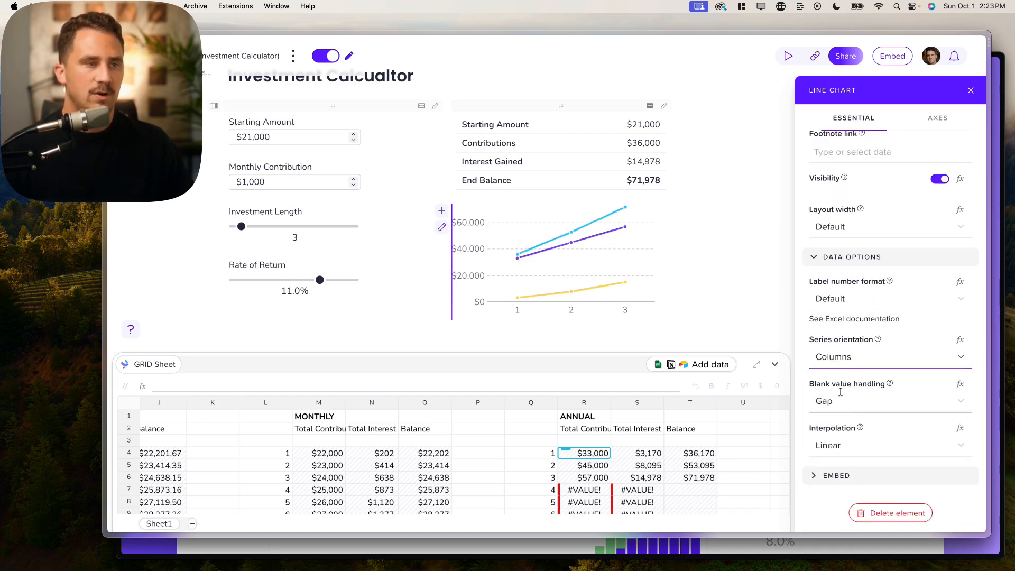
click(851, 360)
click(834, 441)
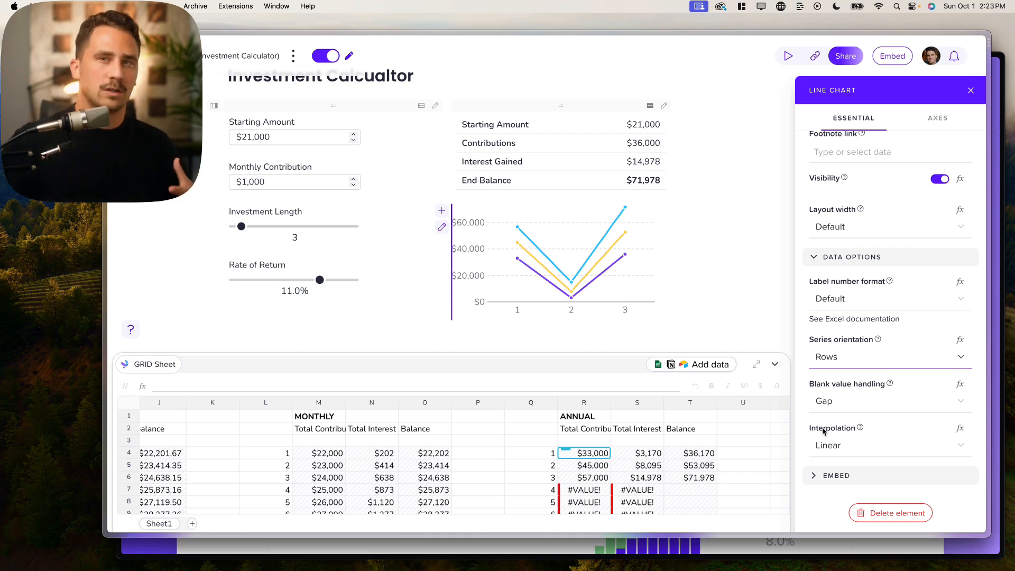
click(886, 355)
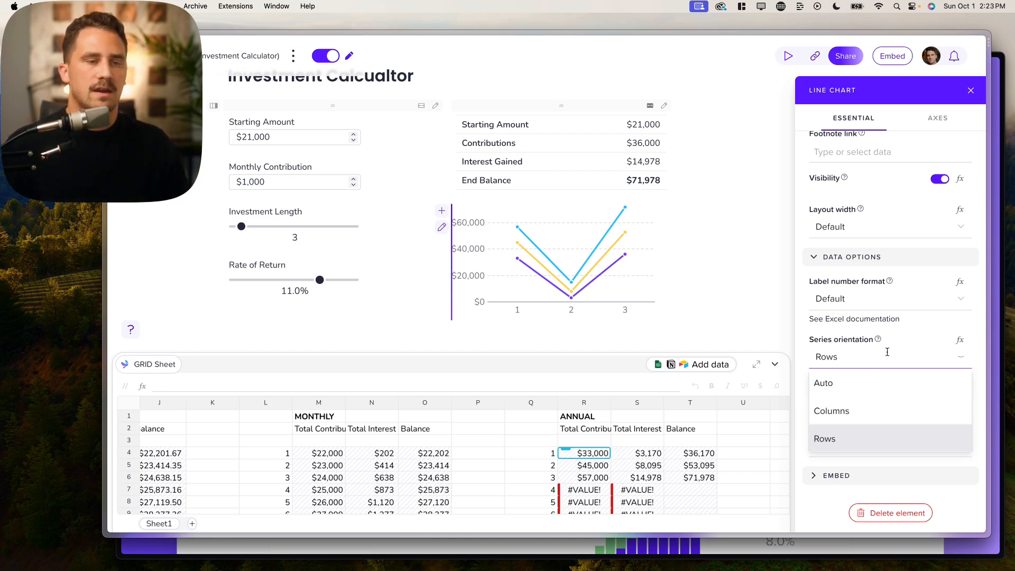
click(845, 411)
mouse_move(241, 226)
mouse_down()
mouse_move(342, 226)
mouse_move(235, 232)
mouse_move(256, 229)
mouse_up()
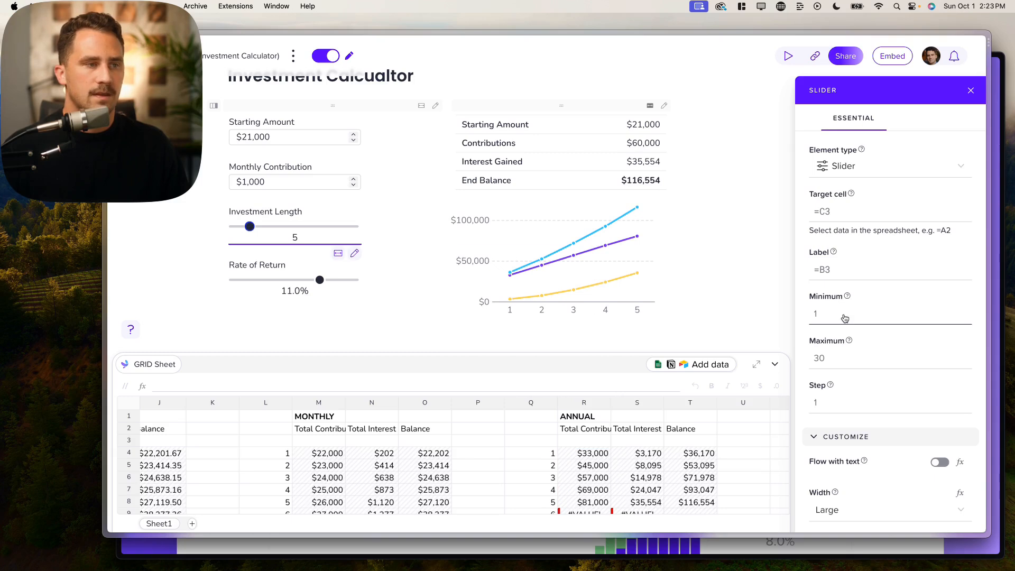
- With investment length at 5, set the chart's legend range to the R2:T2 headers
click(553, 262)
scroll(856, 339, down, 3)
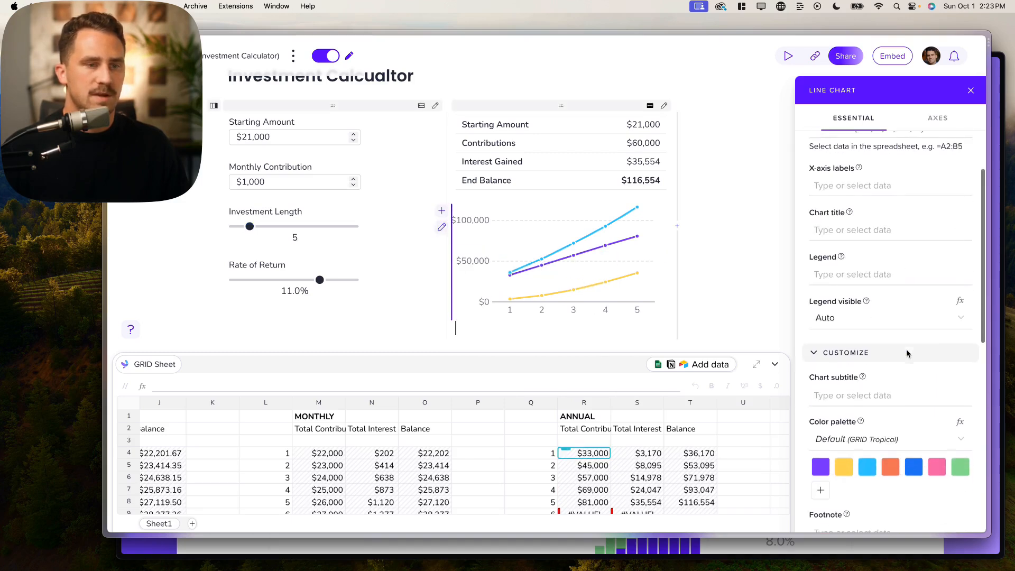
click(859, 268)
drag(587, 433, 679, 432)
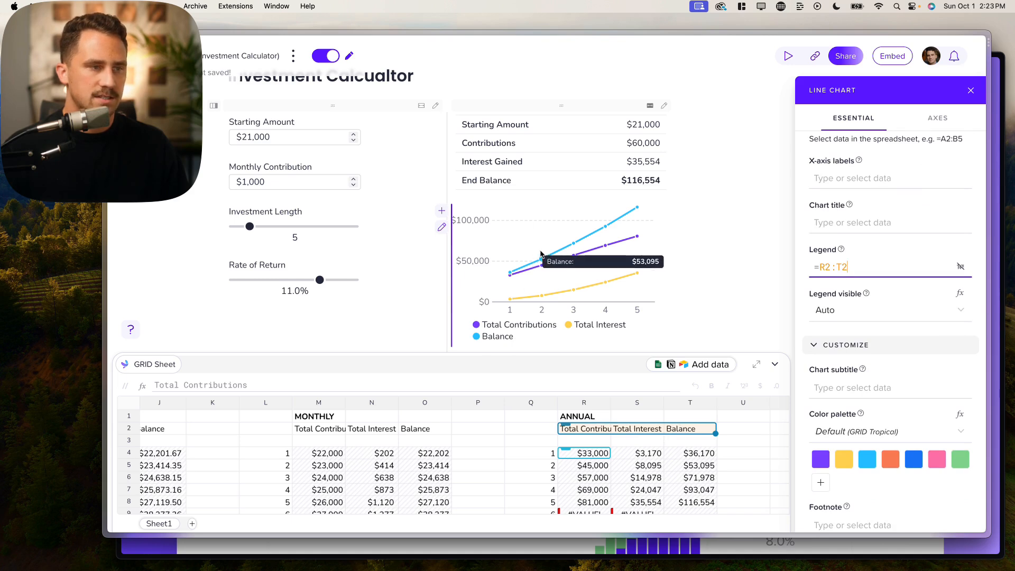
- Apply the Color Universal Design colour palette to the line chart
scroll(886, 344, down, 5)
click(888, 314)
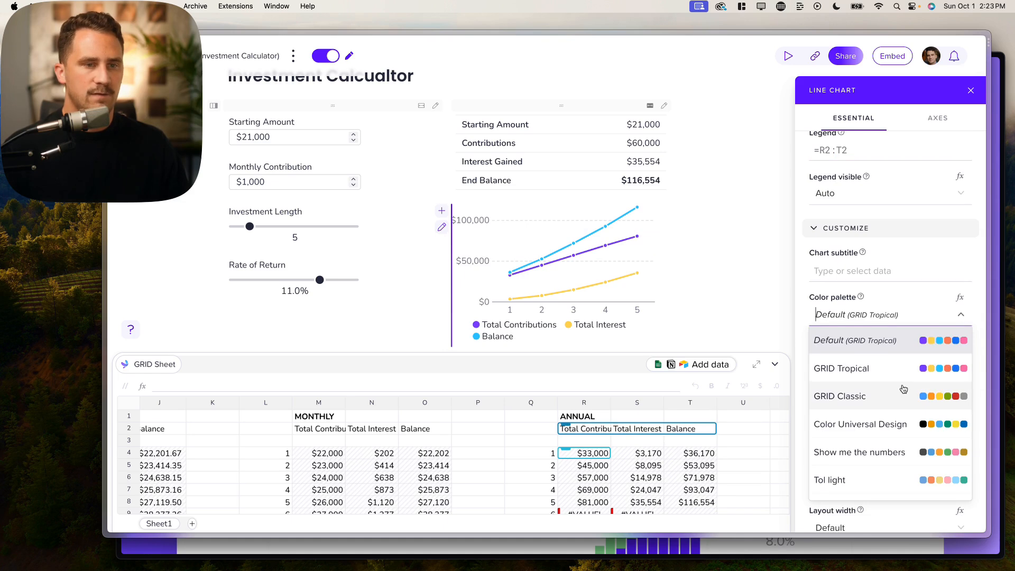
click(867, 416)
click(872, 313)
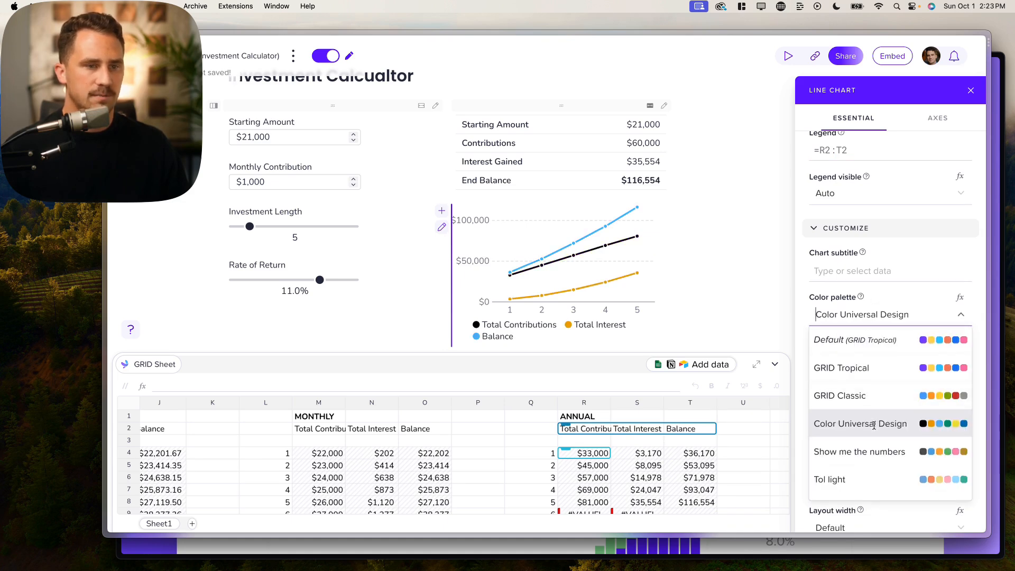
scroll(856, 428, down, 1)
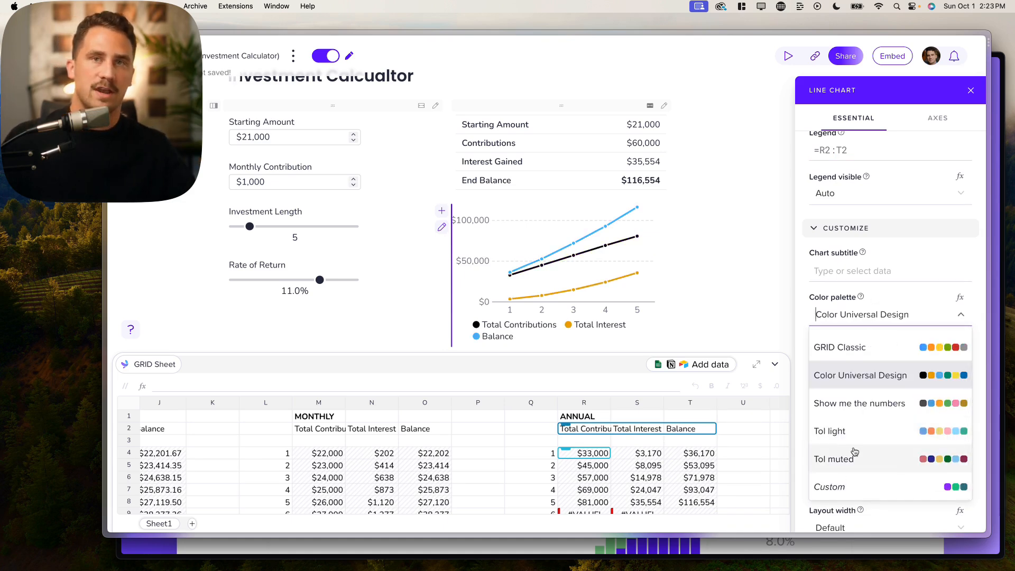
scroll(855, 450, up, 1)
click(875, 311)
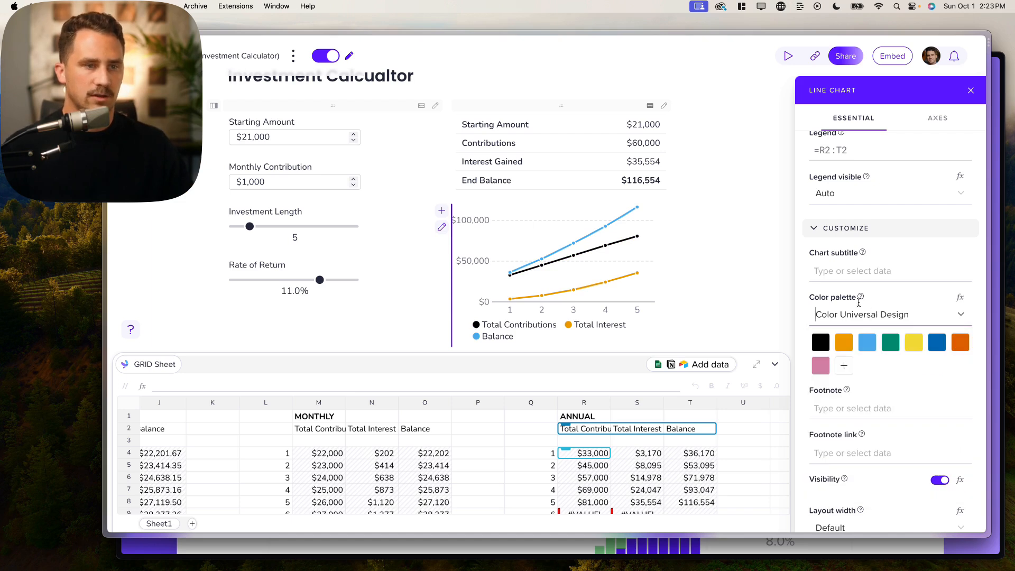
- Browse the chart's subtitle, footnote and visibility settings in the Line Chart panel
click(857, 273)
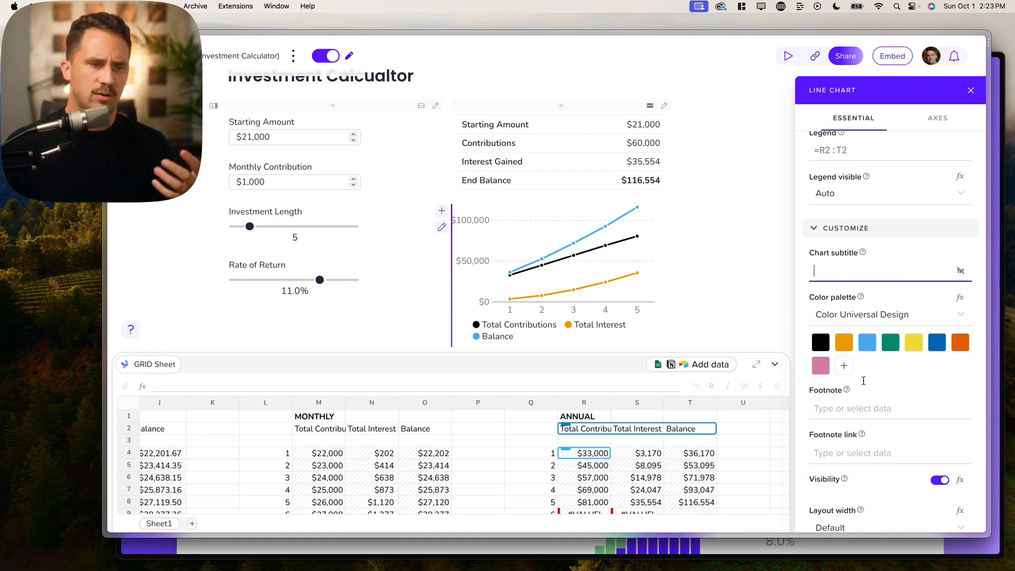
scroll(851, 398, up, 1)
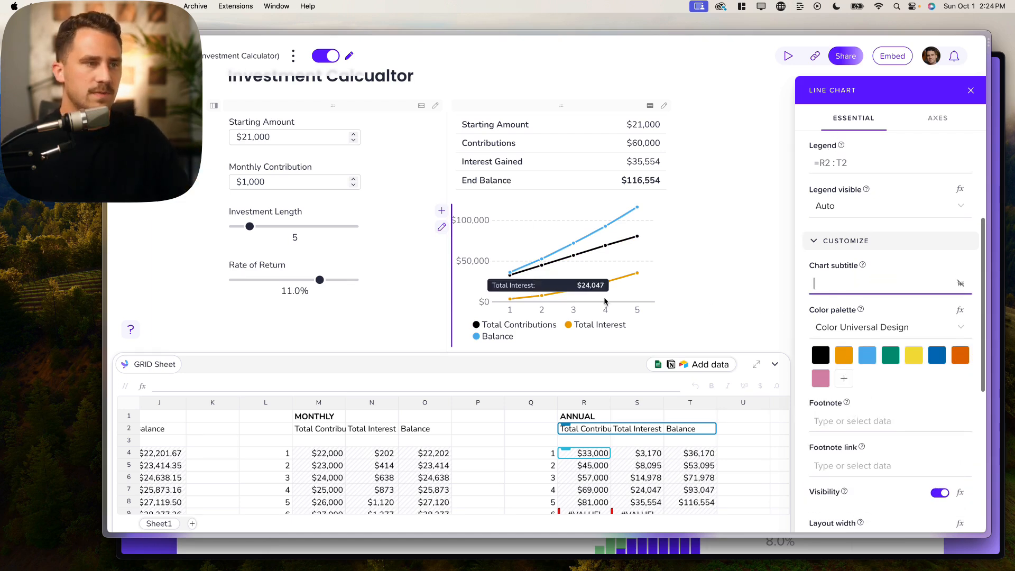
scroll(555, 261, up, 2)
scroll(555, 261, down, 2)
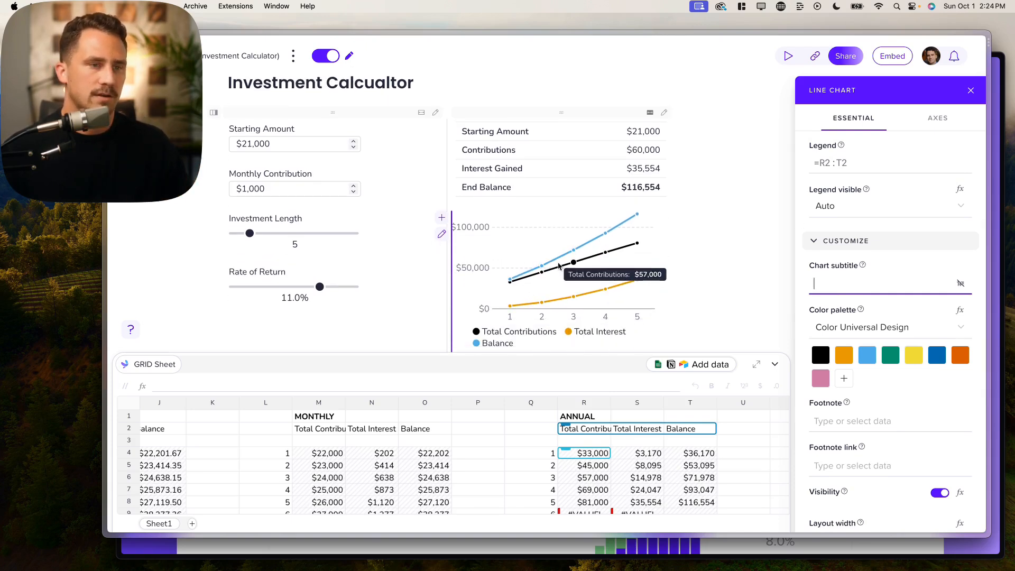
scroll(887, 275, up, 5)
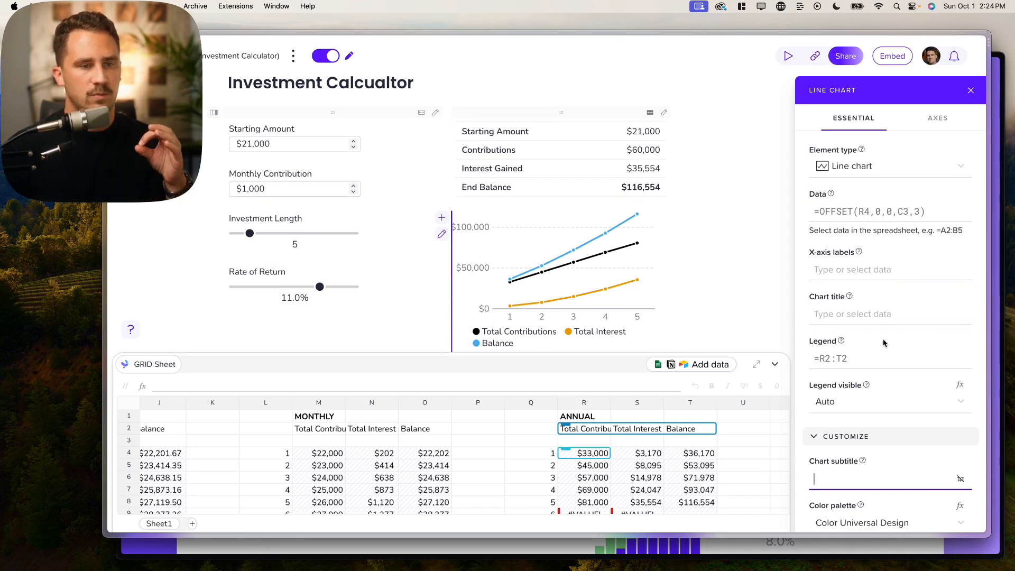
scroll(886, 317, down, 6)
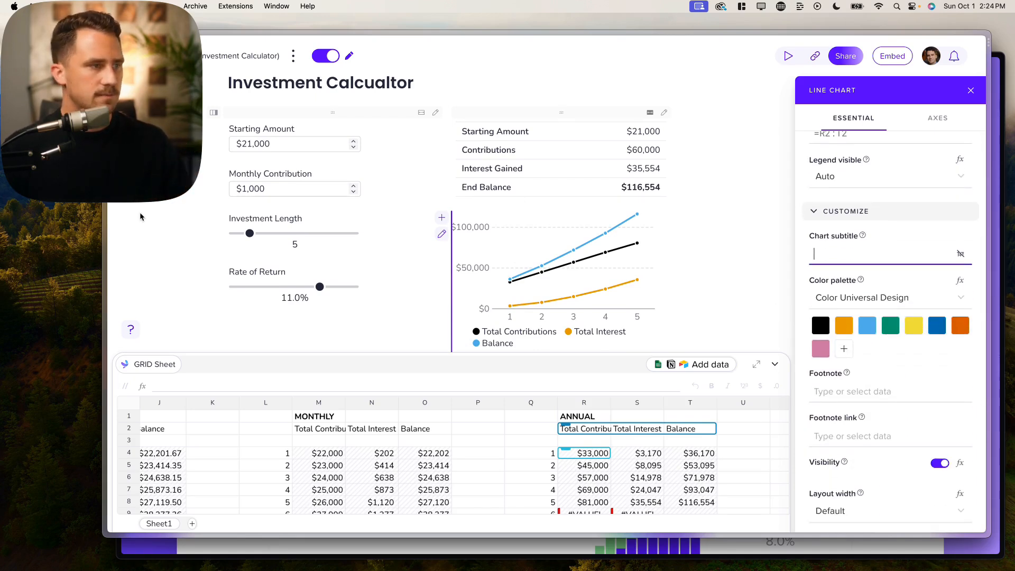
- Drag the Investment Length slider down to 1 year, giving a $36,170 end balance
drag(247, 234, 236, 238)
mouse_move(536, 251)
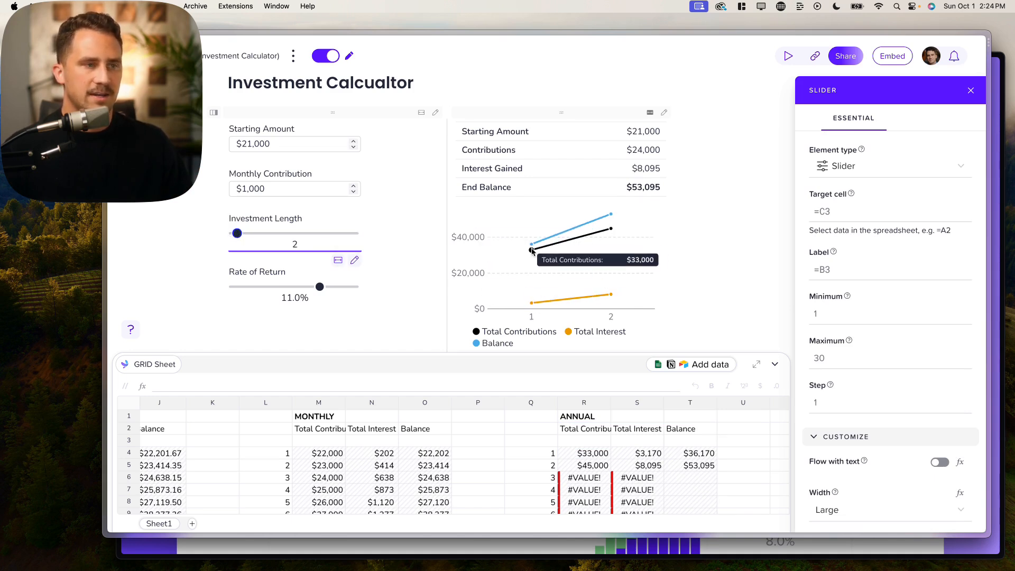
drag(237, 233, 230, 233)
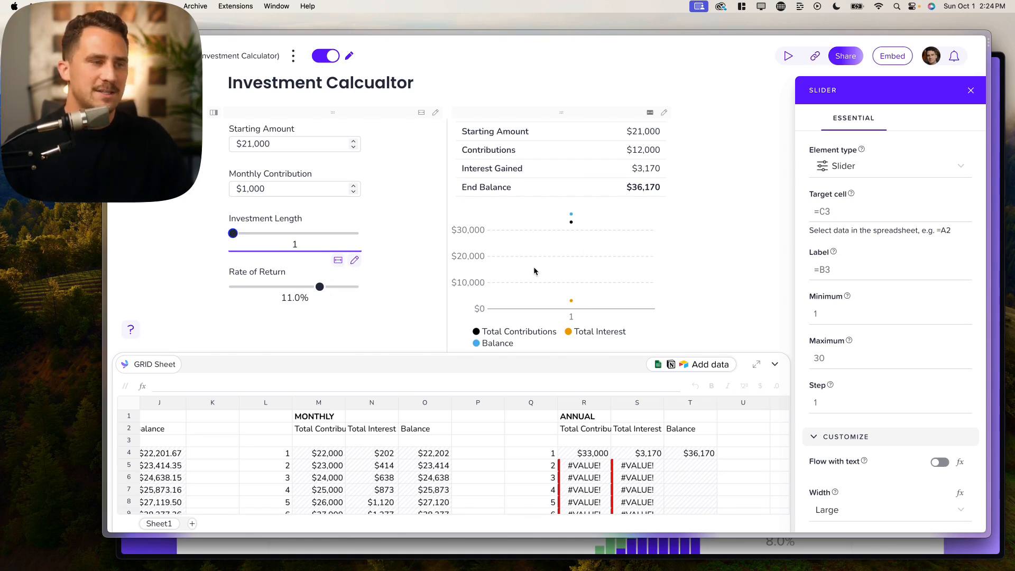
scroll(531, 270, down, 3)
scroll(530, 212, up, 3)
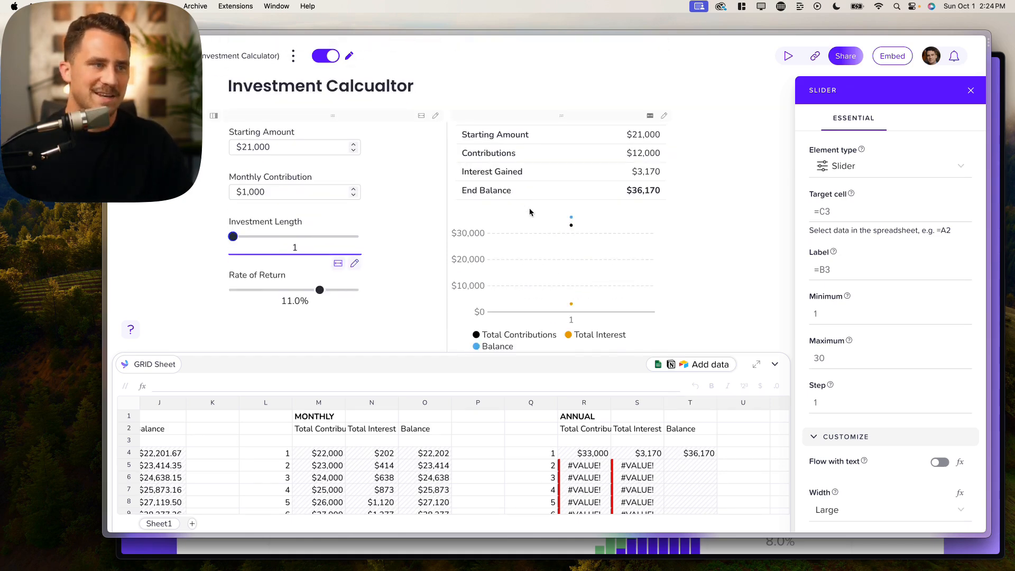
click(316, 291)
- Select the line chart, toggle its visibility off and on, and switch Visibility to a formula
scroll(538, 272, down, 3)
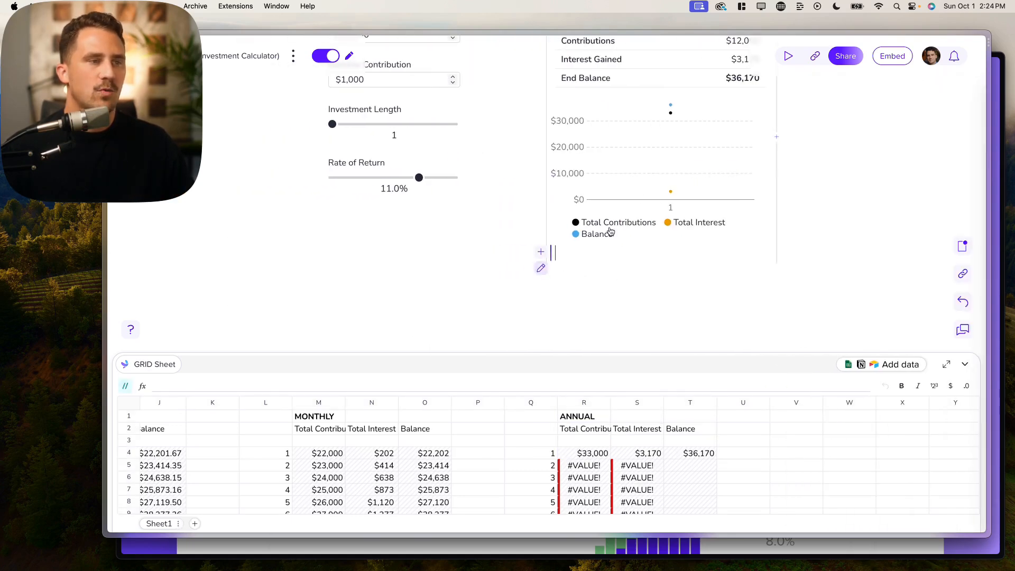
click(642, 175)
scroll(639, 220, up, 1)
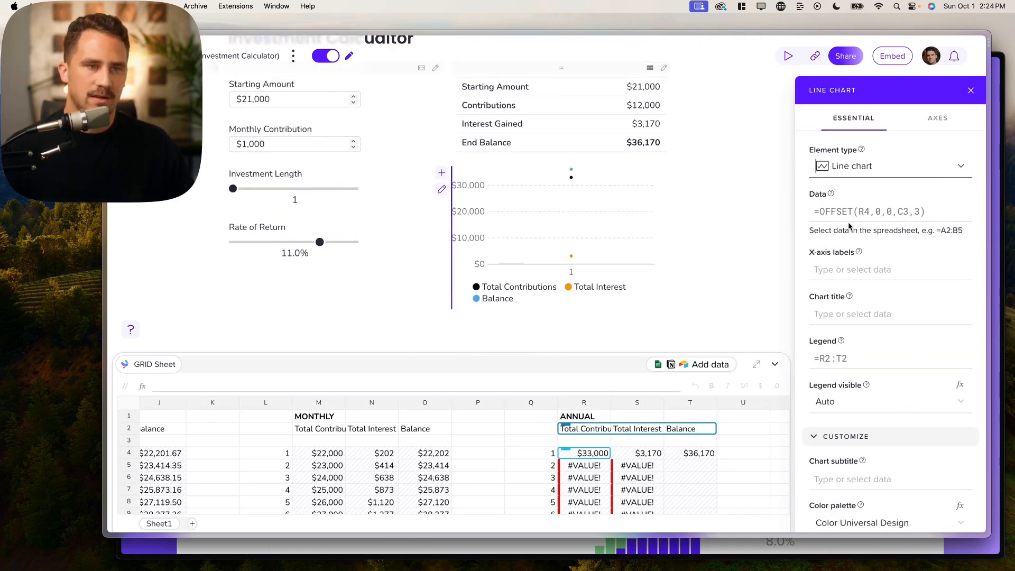
scroll(893, 283, down, 3)
scroll(893, 282, down, 10)
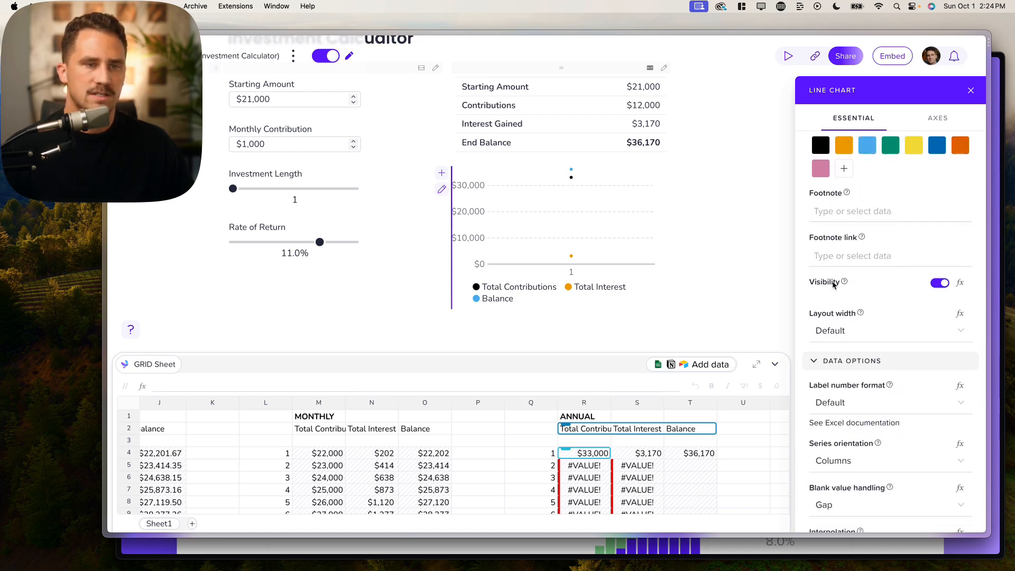
click(940, 283)
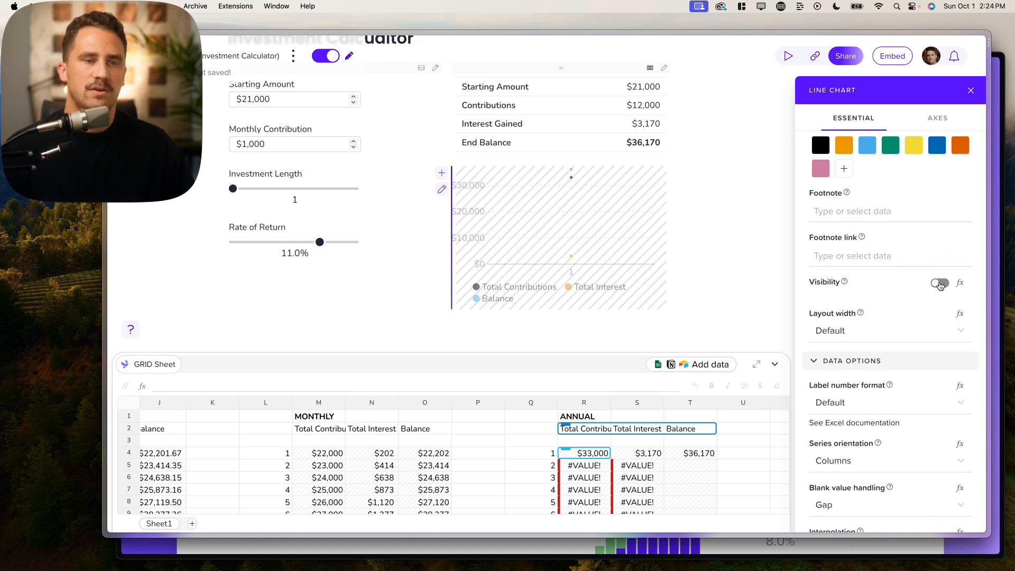
click(940, 285)
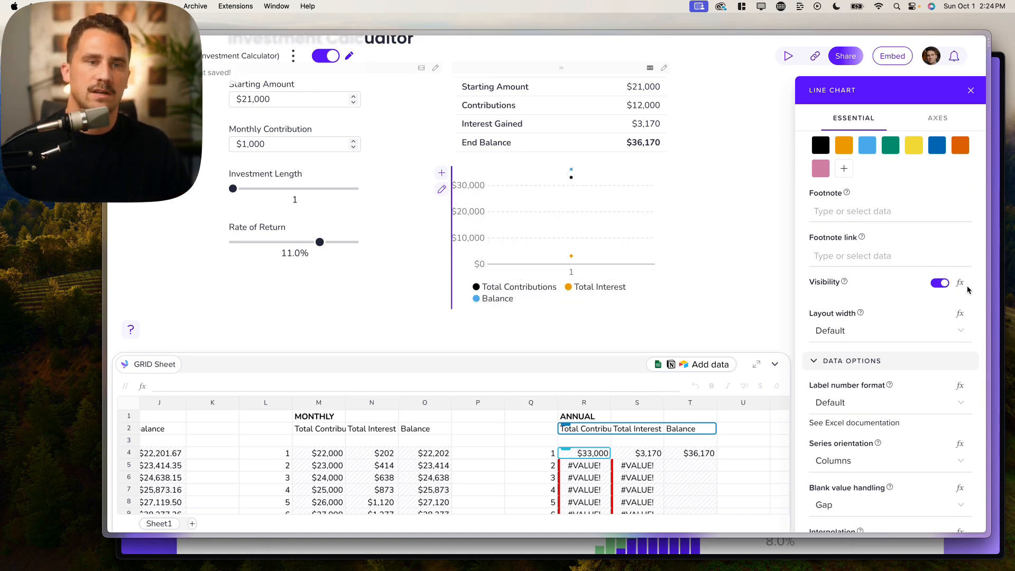
click(961, 284)
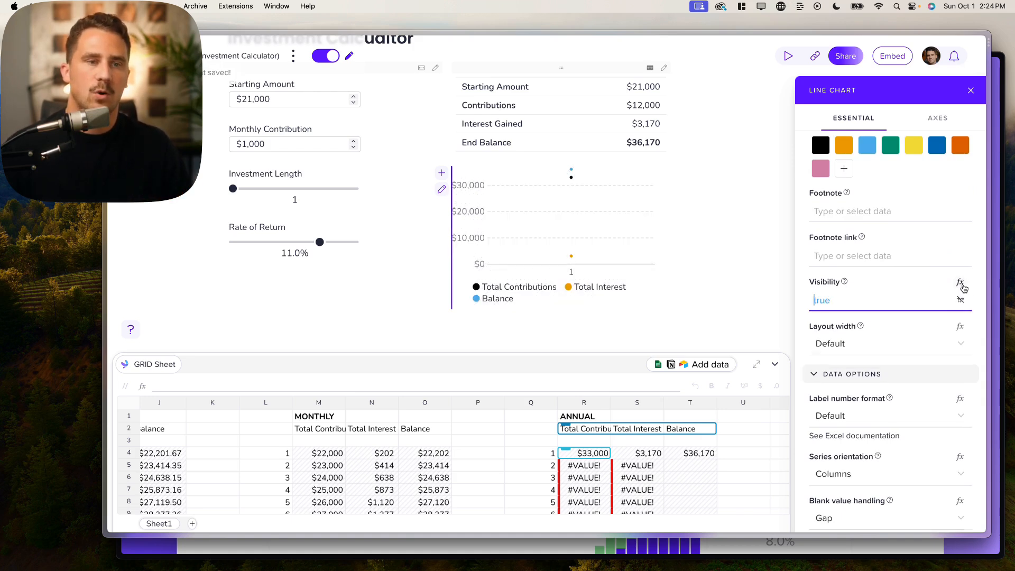
- Enter the visibility formula =IF(C3>1,true,false), referencing cell C3
click(878, 303)
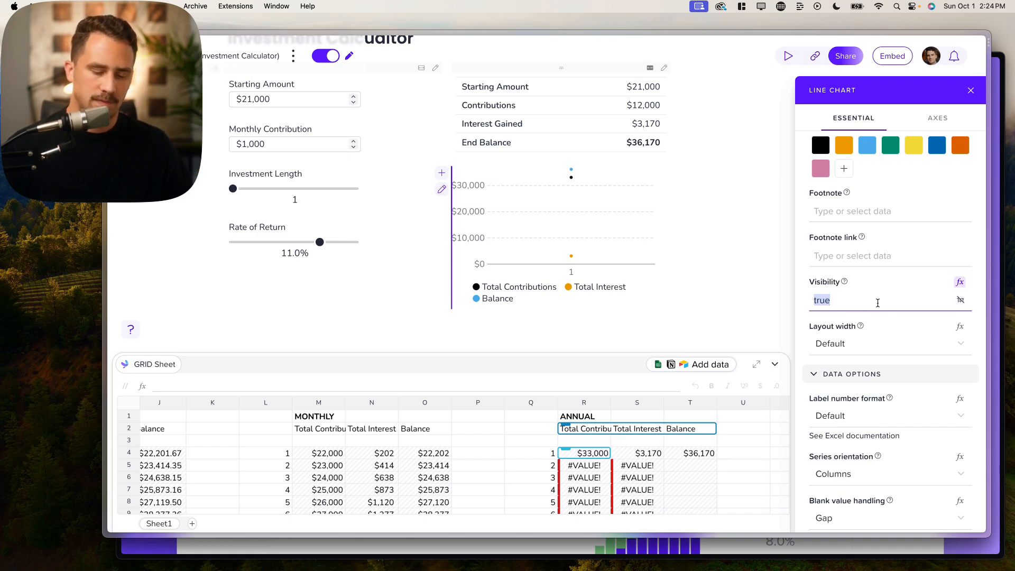
text(=)
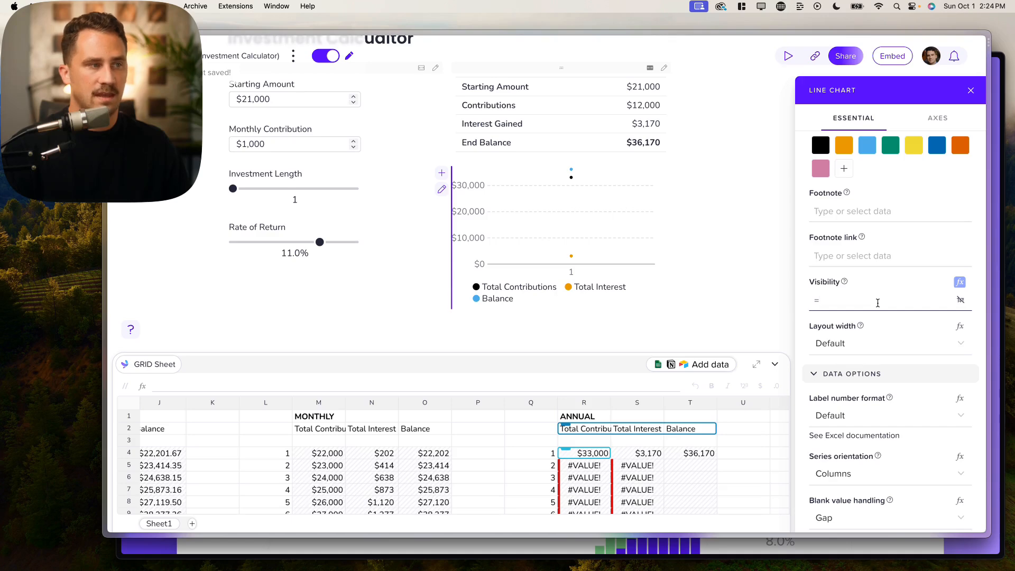
text(if)
click(868, 329)
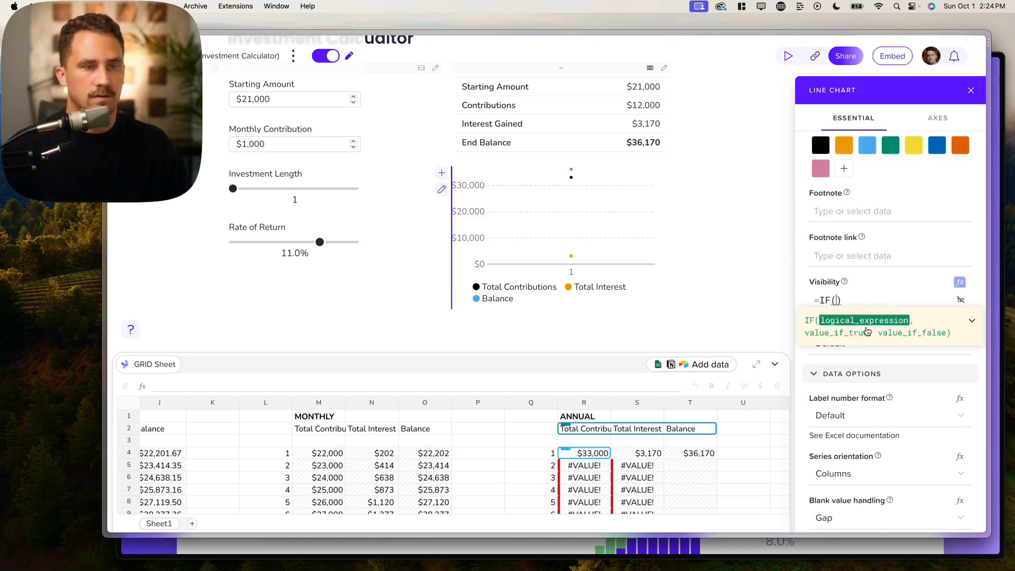
scroll(244, 441, left, 10)
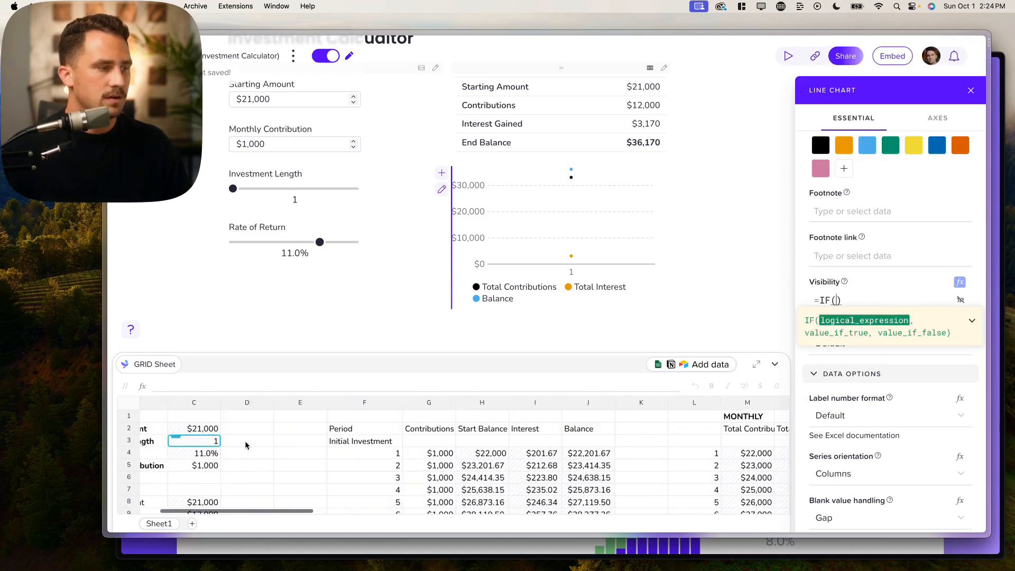
scroll(231, 448, left, 3)
click(269, 445)
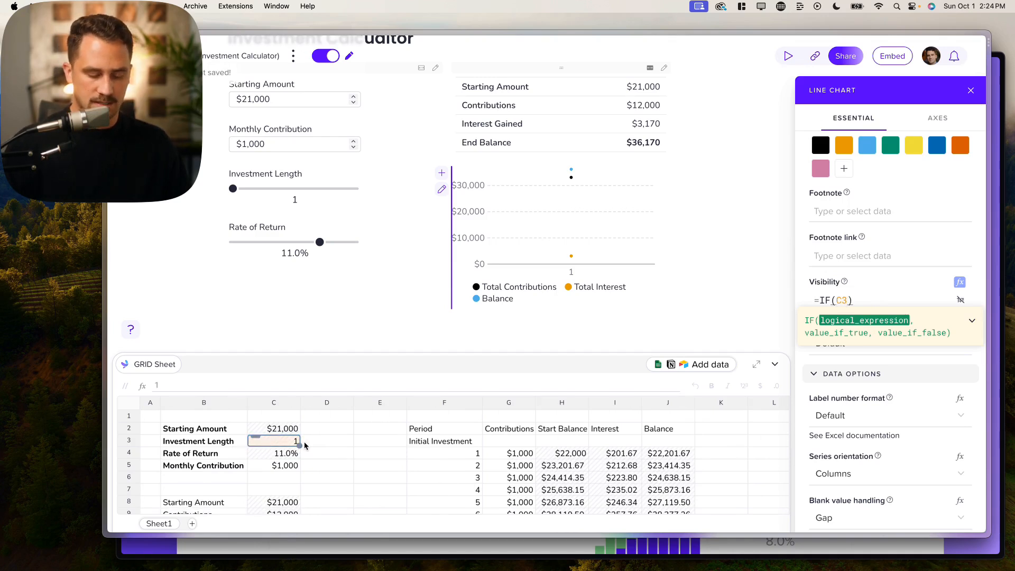
text(<=)
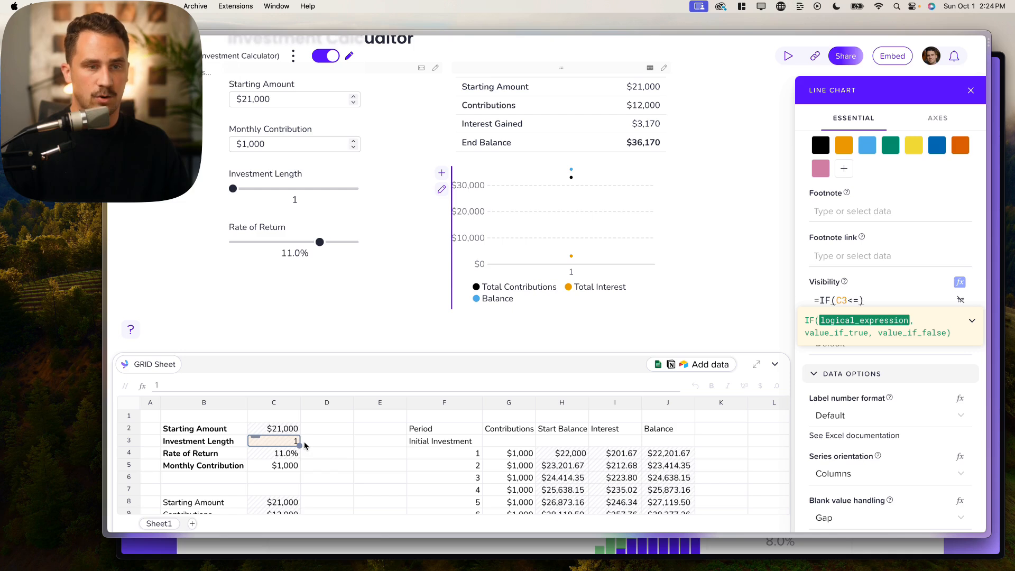
key(BackSpace)
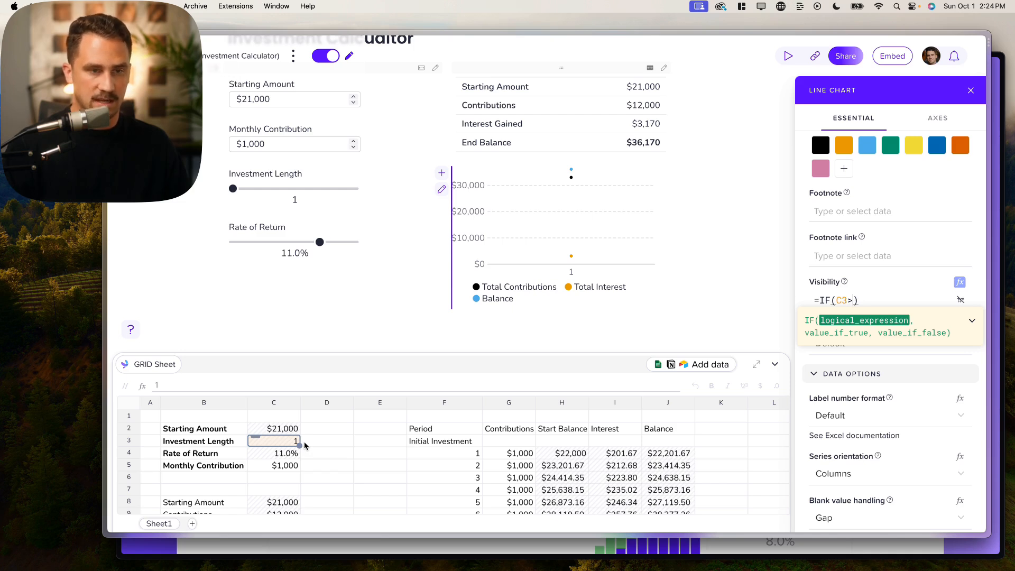
text(1,true,false)
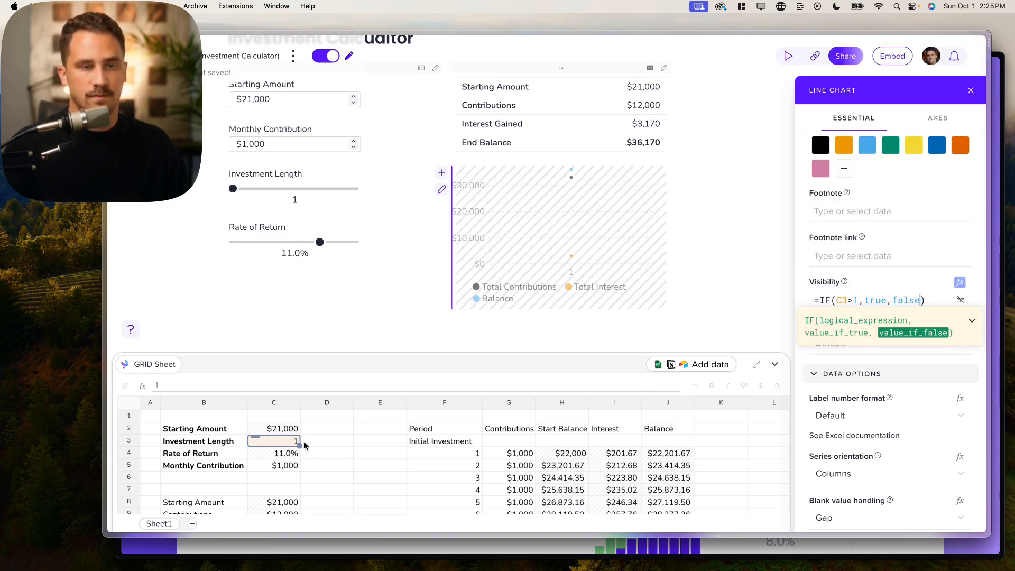
click(939, 298)
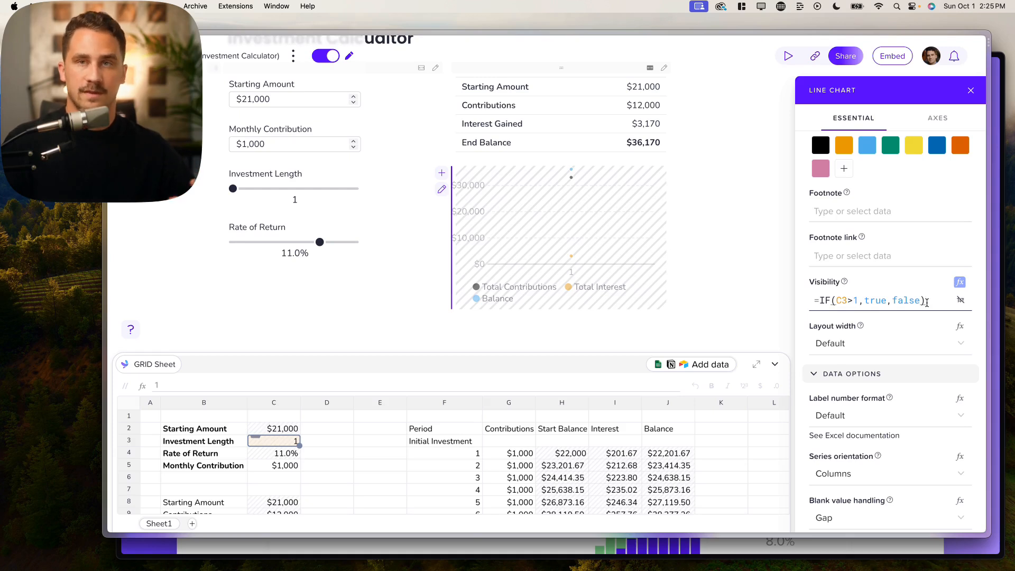
- In published view, test the sliders, settling at 16 years and a 7.0% return
click(325, 56)
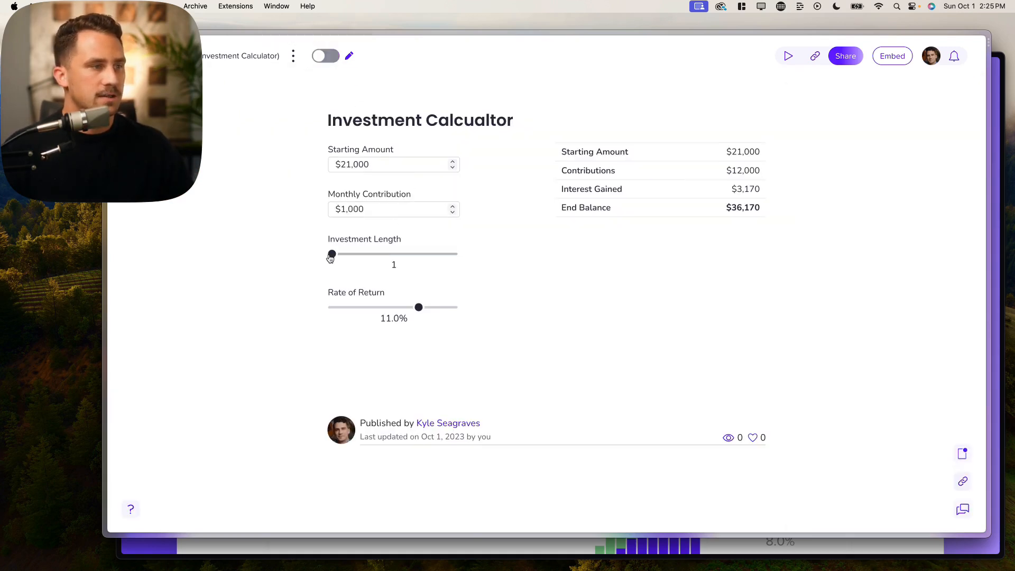
drag(332, 255, 333, 257)
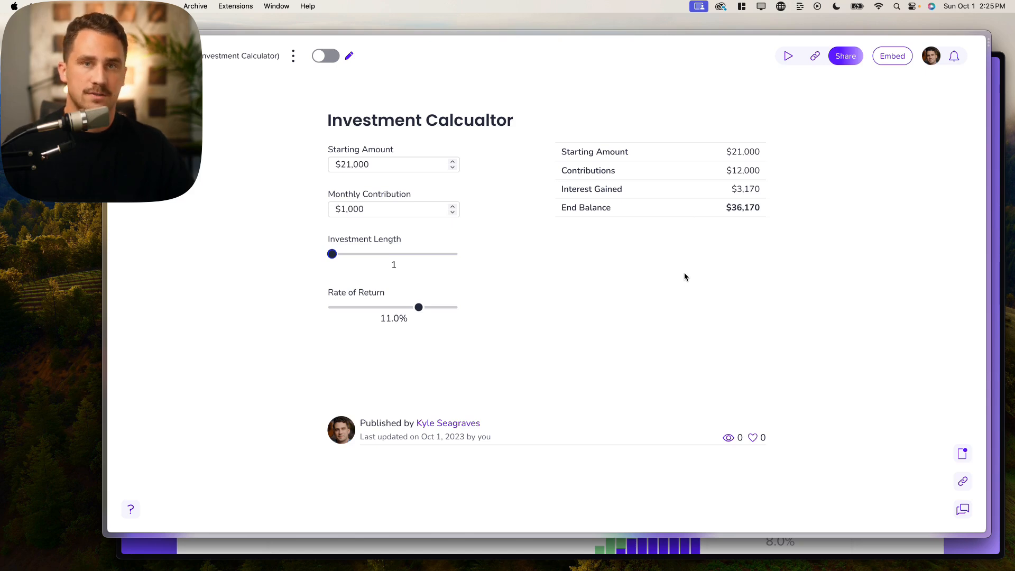
drag(333, 256, 335, 256)
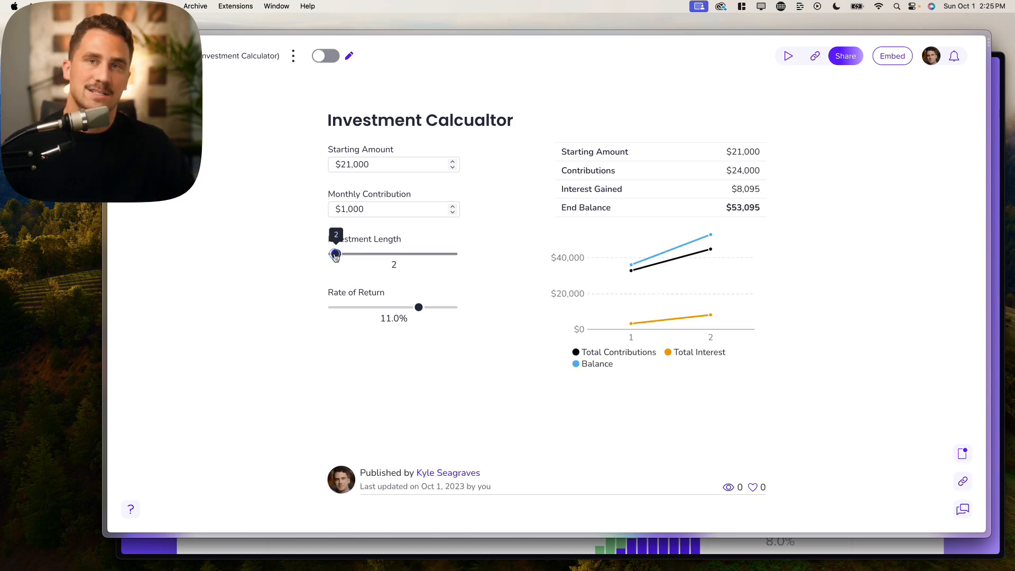
drag(336, 256, 394, 255)
drag(418, 307, 384, 306)
- Try a -500 Monthly Contribution, then reset it to 0
double_click(400, 209)
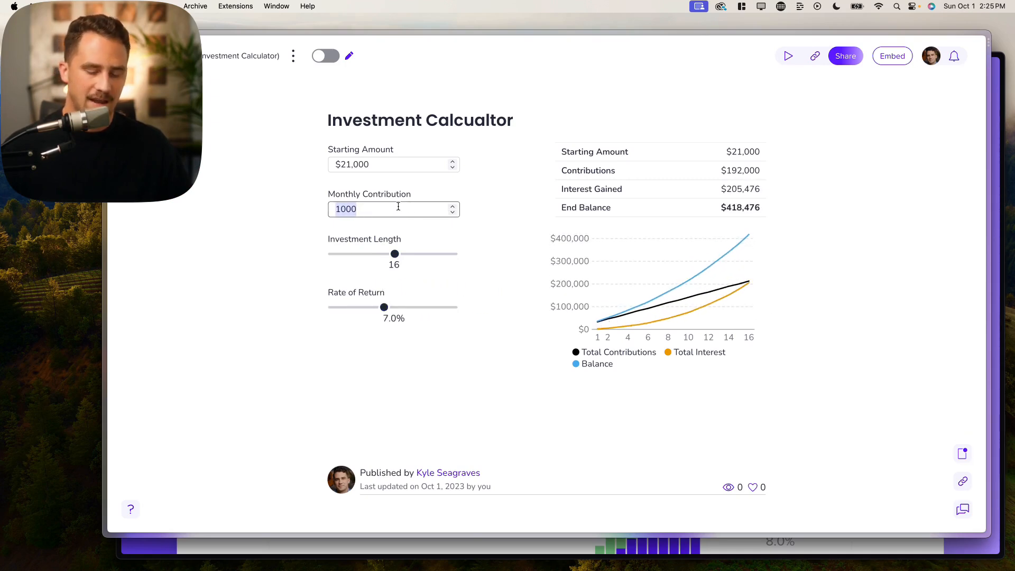
text(-500)
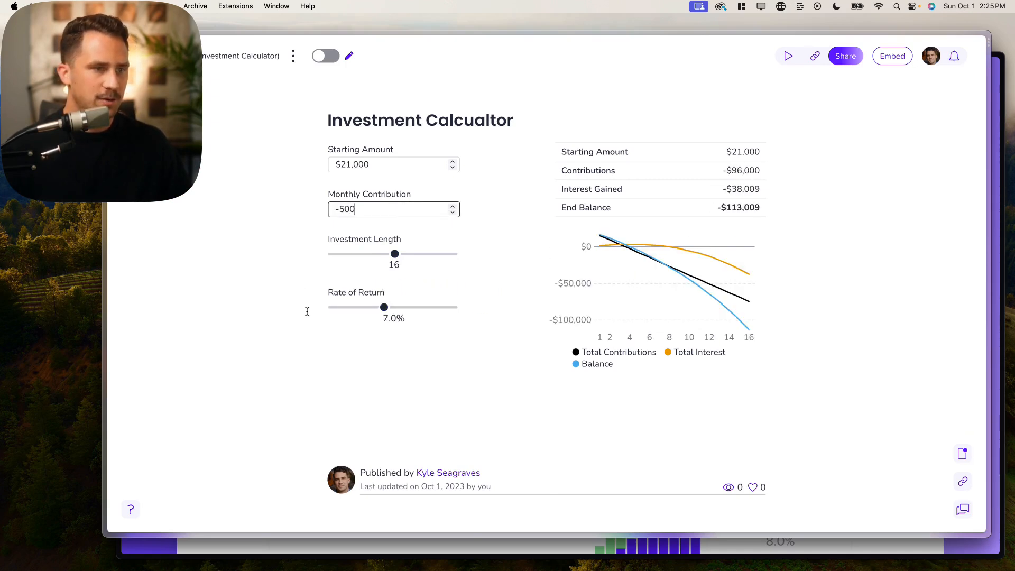
click(313, 327)
double_click(369, 213)
click(327, 226)
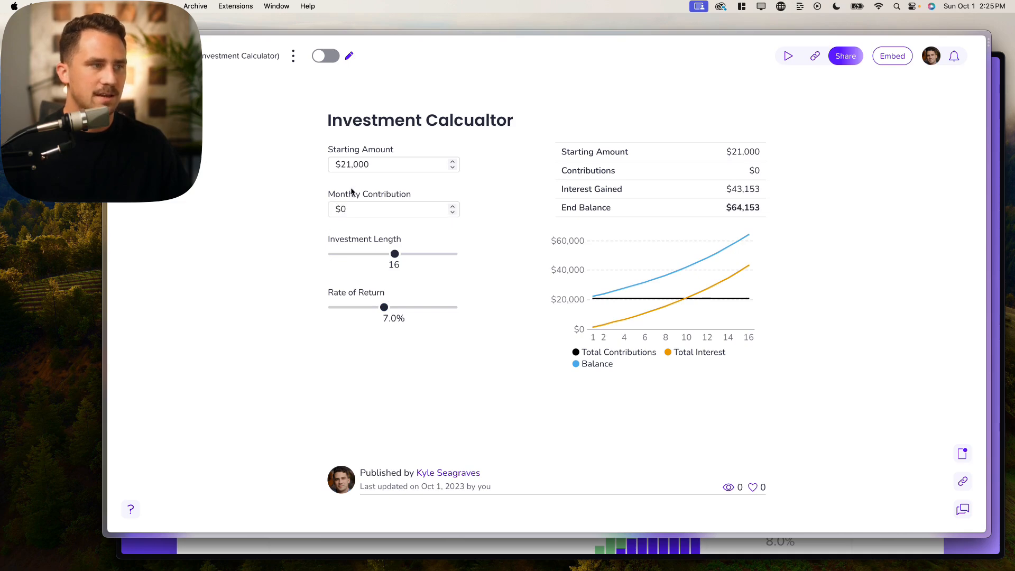
click(328, 57)
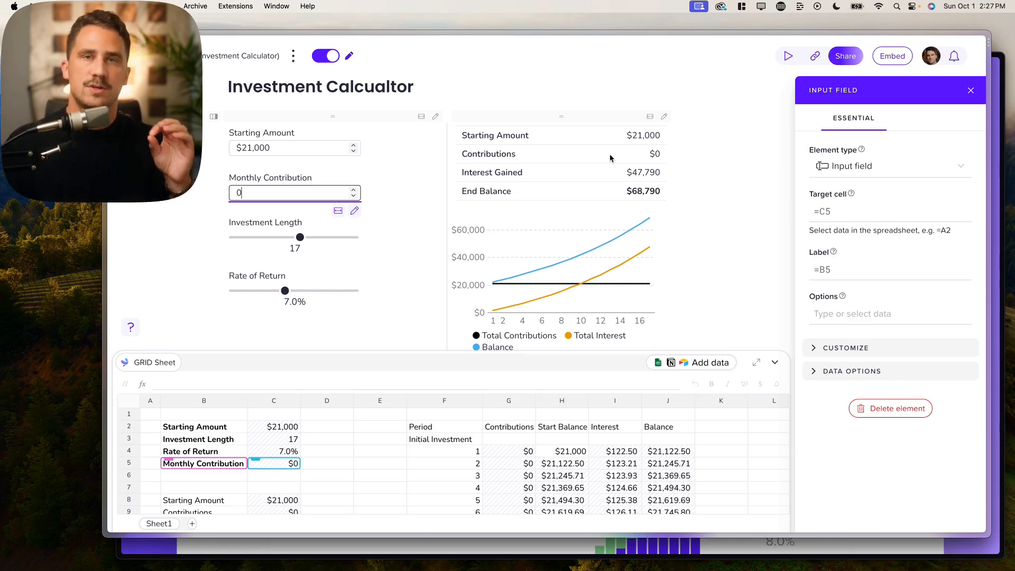
- Change the Monthly Contribution to 1000 and close the Input Field panel
key(BackSpace)
text(1000)
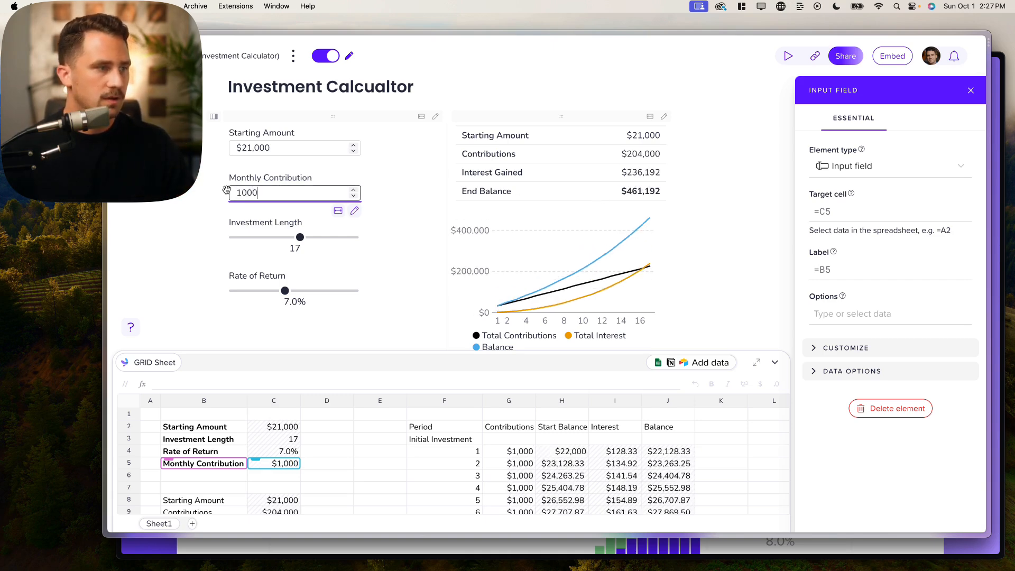
click(160, 218)
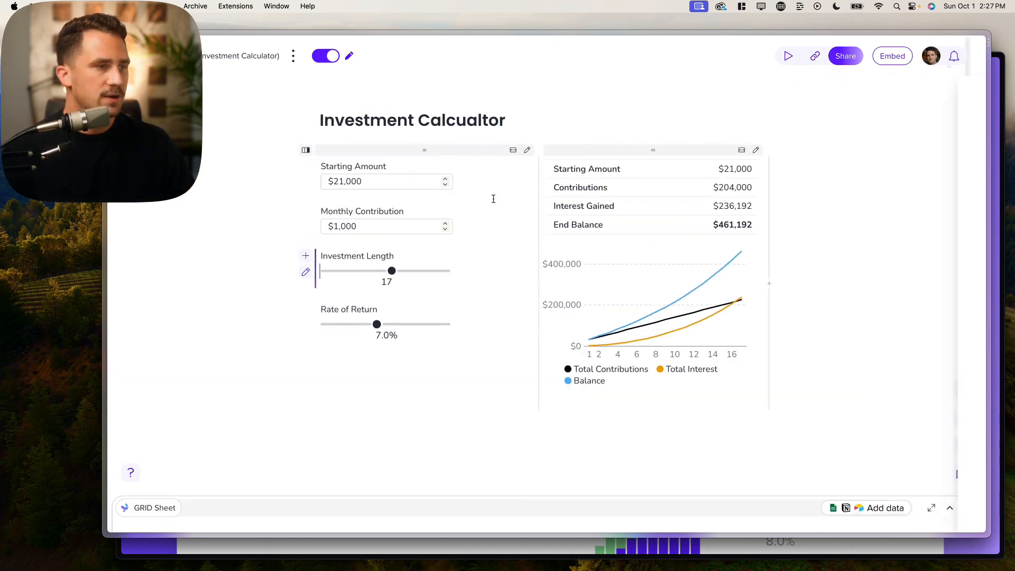
- Add the '### Get a custom investment plan!' heading and a paragraph asking for the visitor's email
click(423, 438)
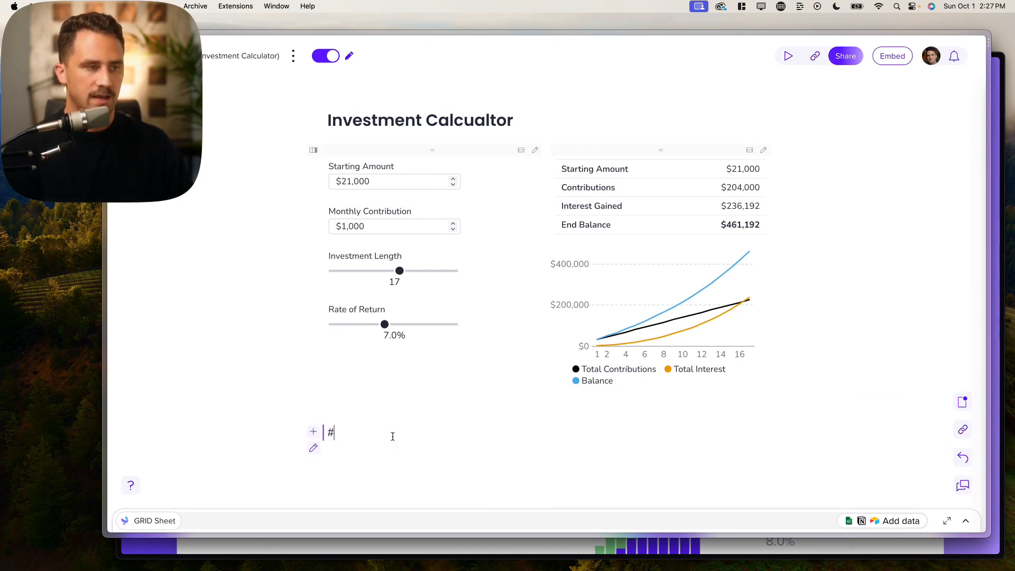
text(###)
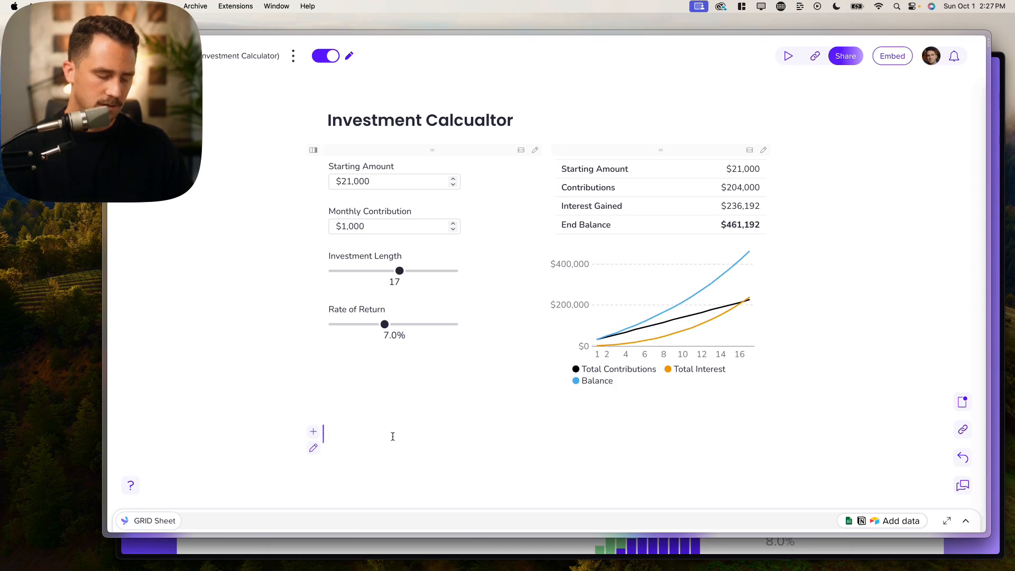
text(Get a custom inv)
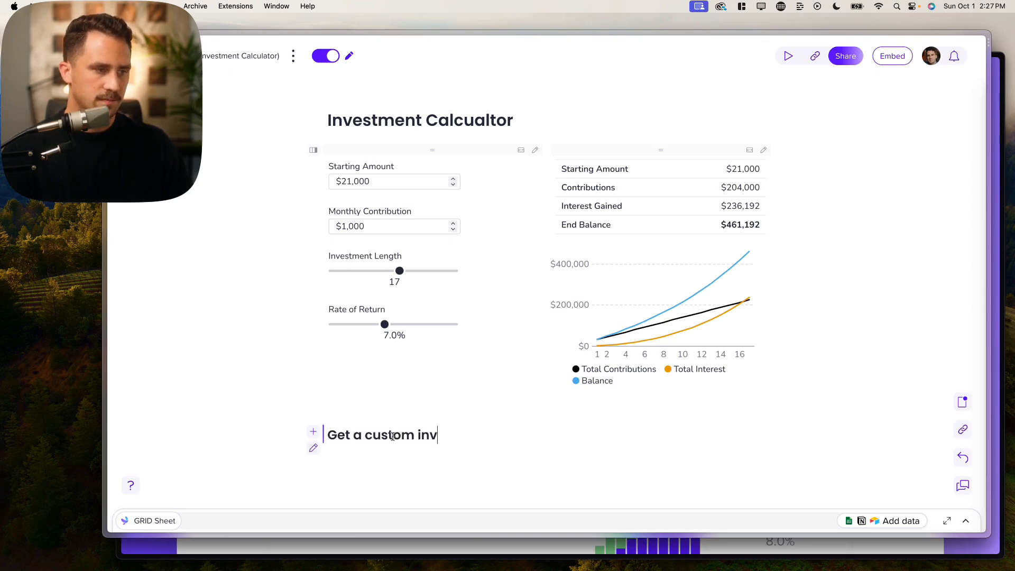
text(estment plan!)
key(Return)
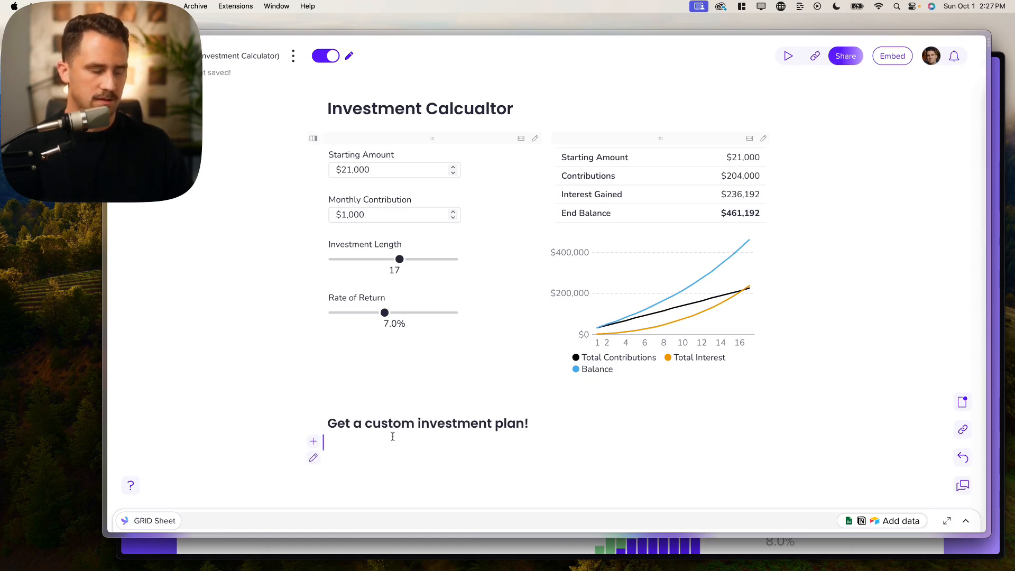
text(Enter your emai)
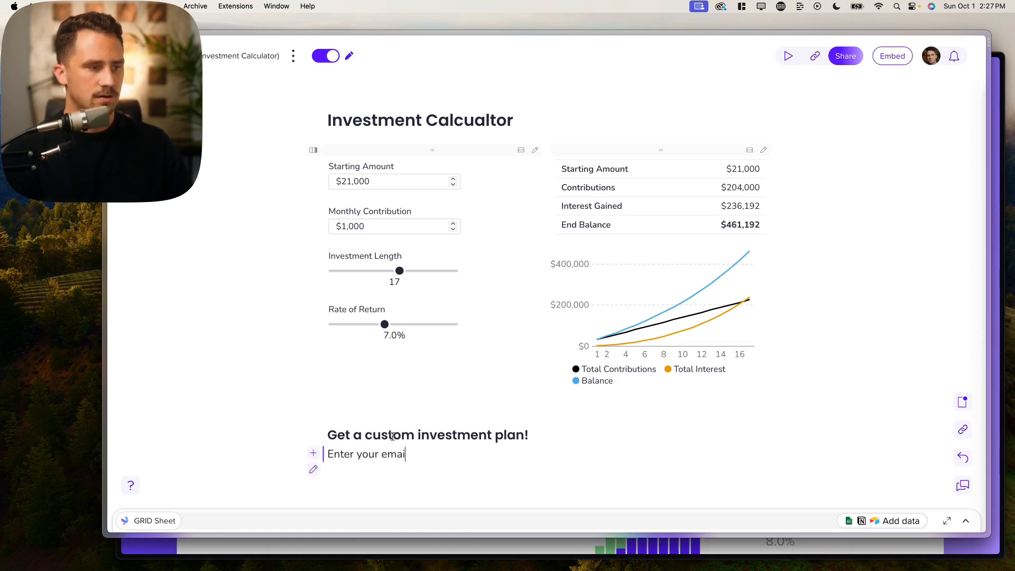
text(l to notify an advisor of your)
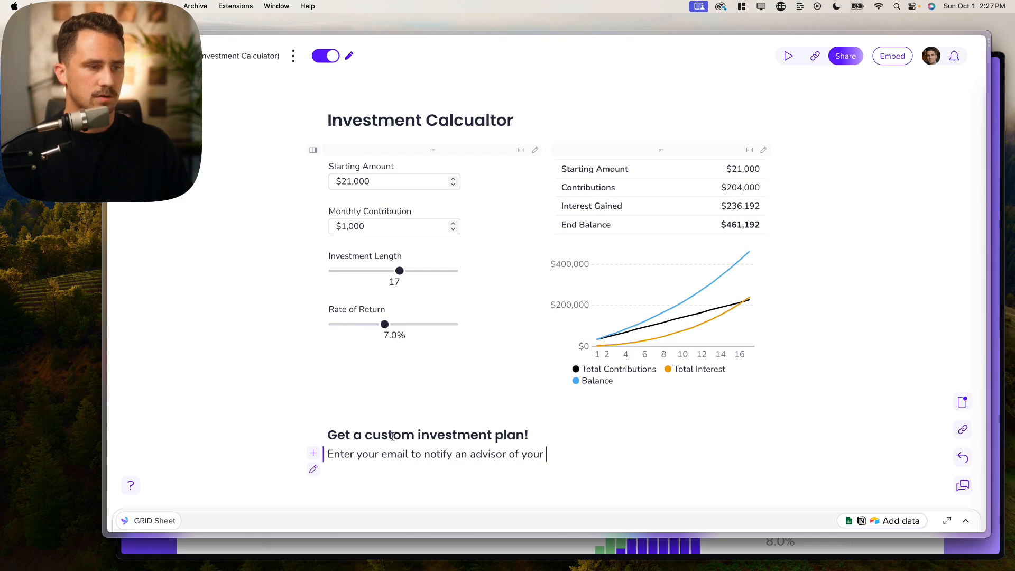
text(estment goals and we'll create a custom)
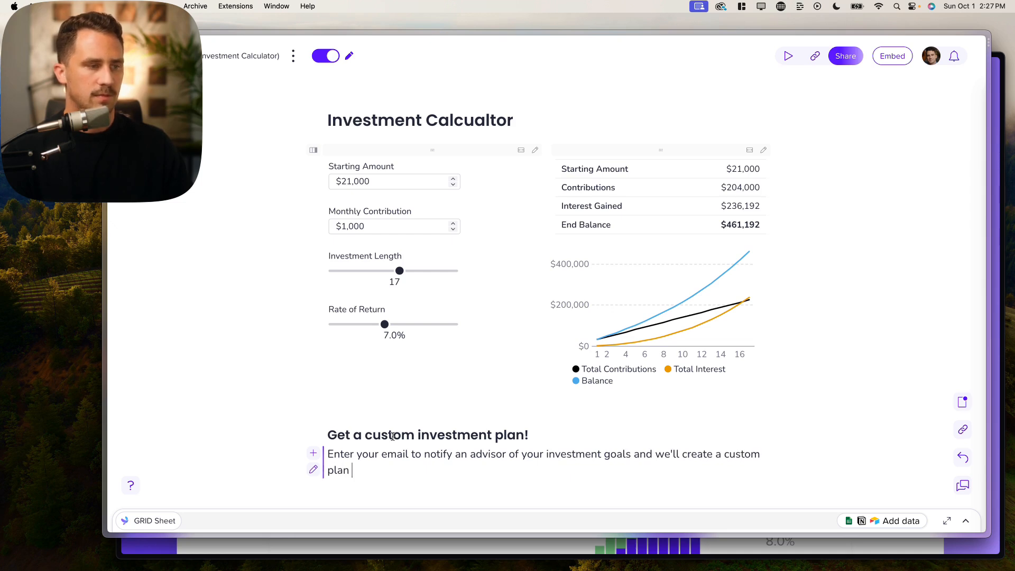
text(.)
key(Return)
scroll(392, 436, down, 2)
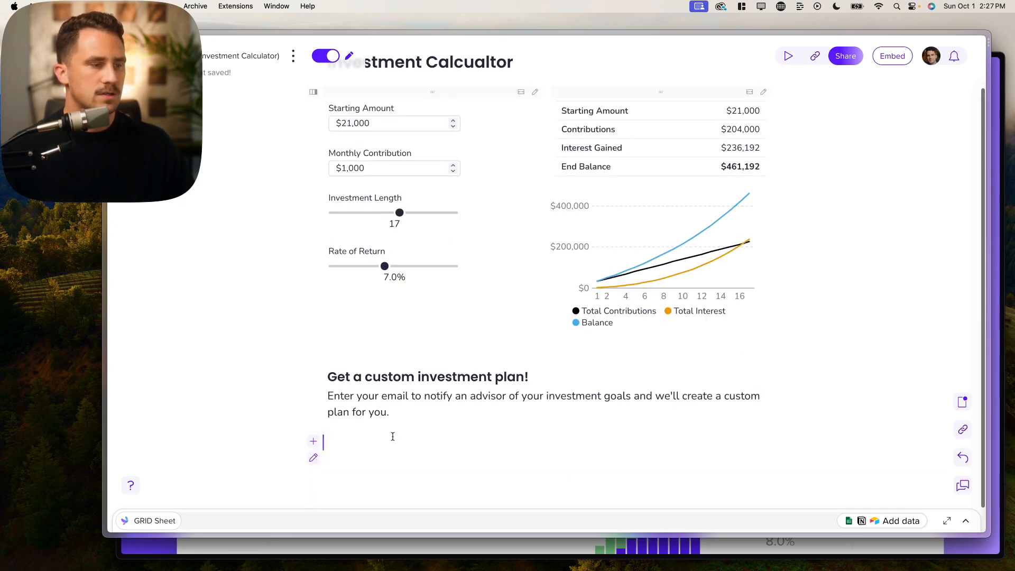
- Insert an input field with /inp and link it to the Email cell C13
text(/inp)
click(350, 423)
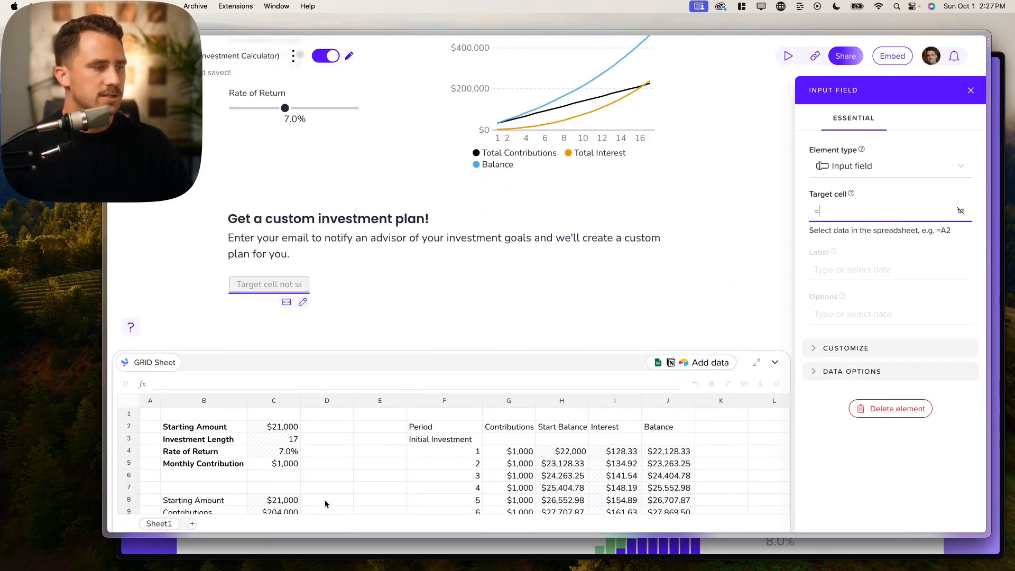
scroll(325, 504, down, 4)
click(278, 445)
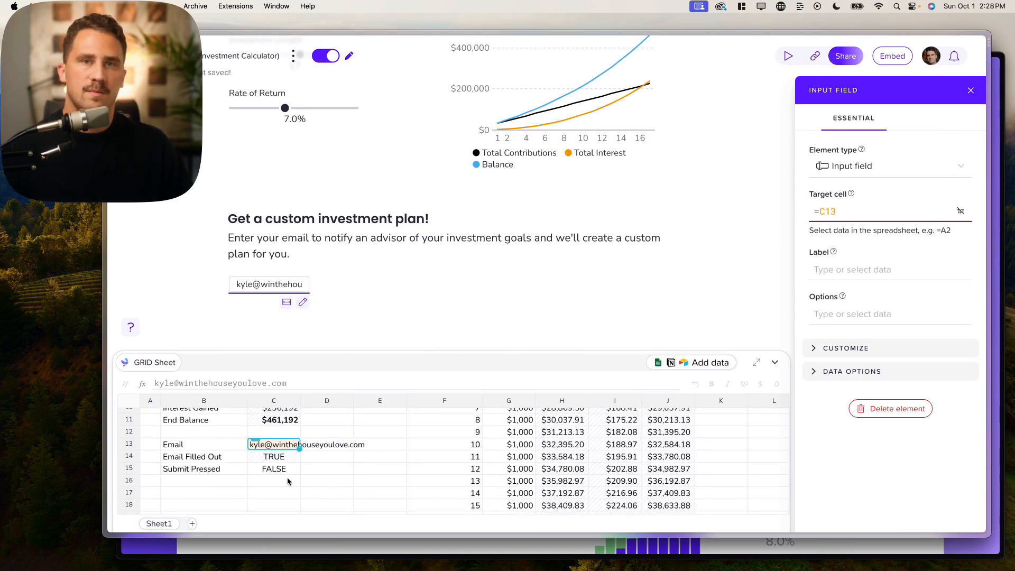
- Label the field 'Enter your email' and set its width to X-large
click(860, 274)
click(835, 258)
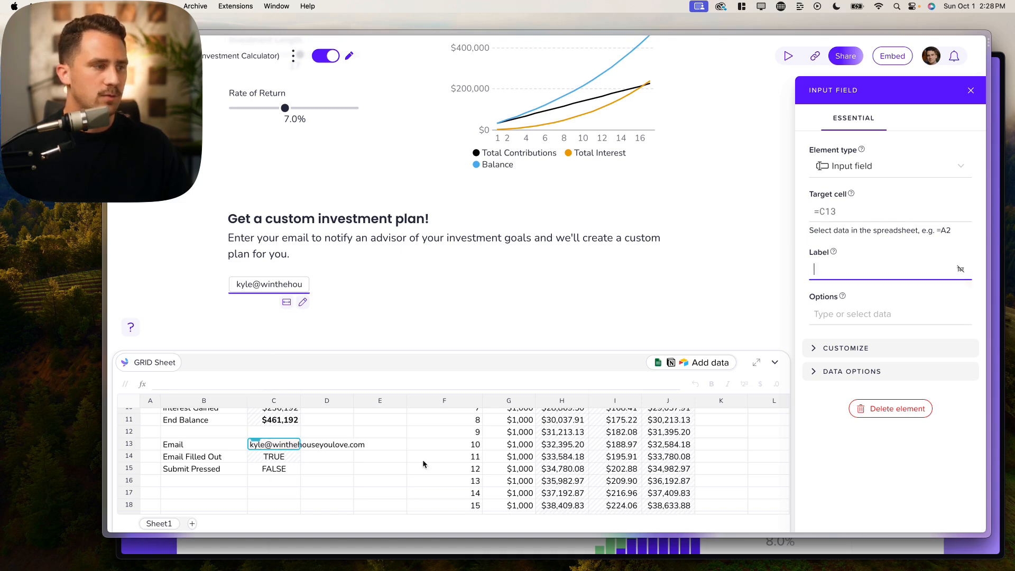
text(Enter your email)
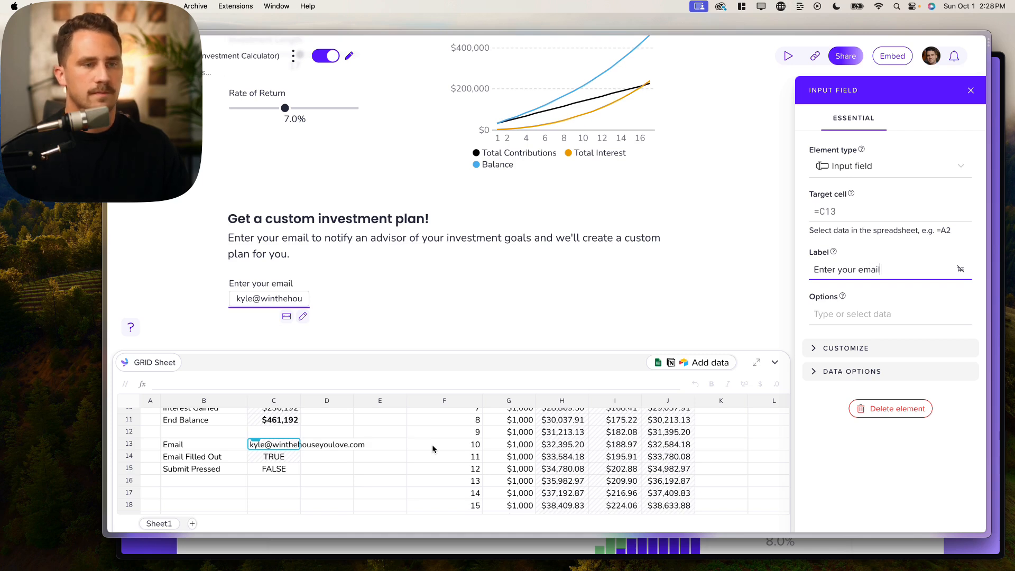
click(874, 353)
scroll(874, 370, down, 1)
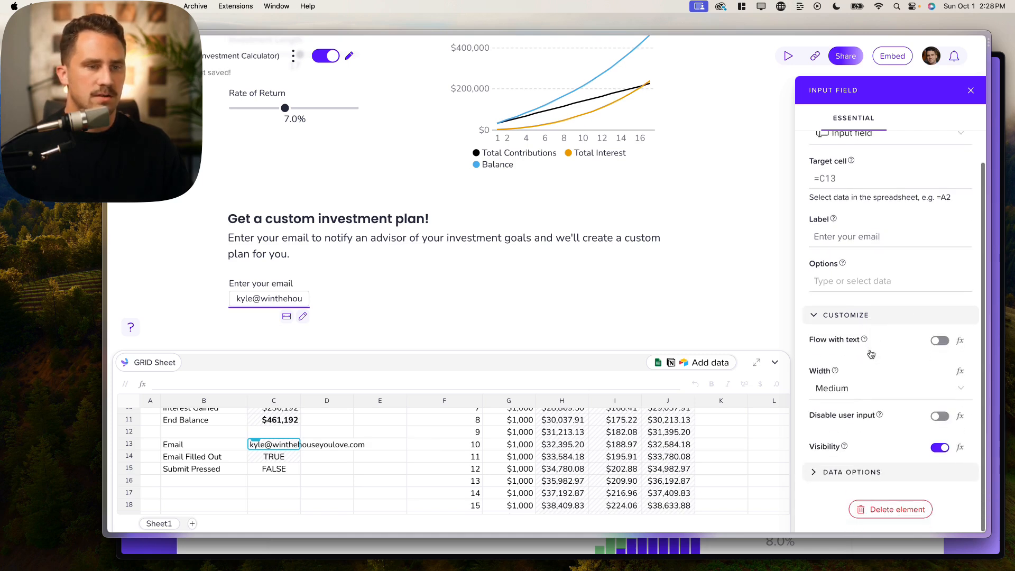
click(865, 387)
click(843, 336)
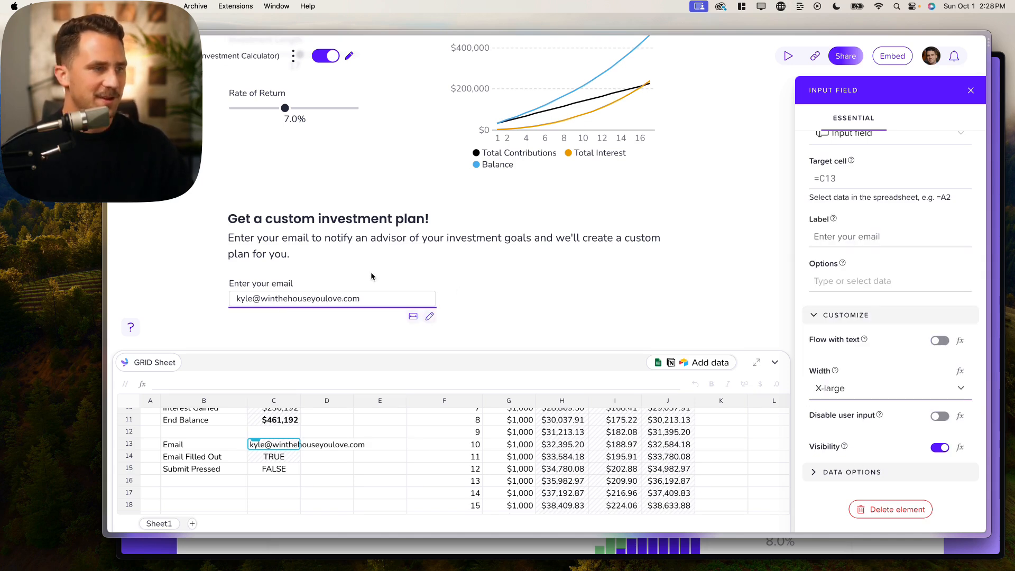
click(324, 315)
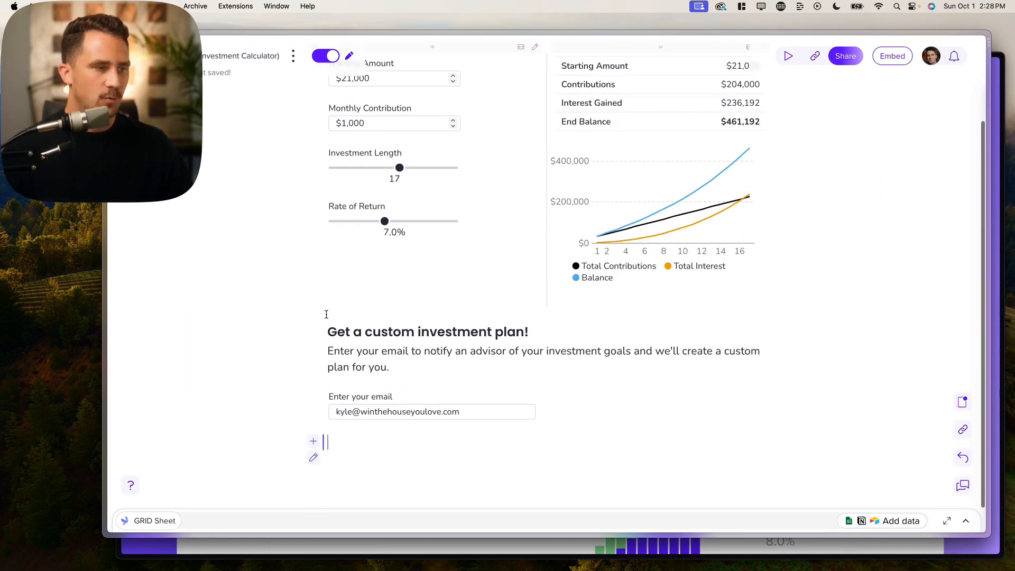
- Insert a submit button via /su with its action type set to Send email
text(/)
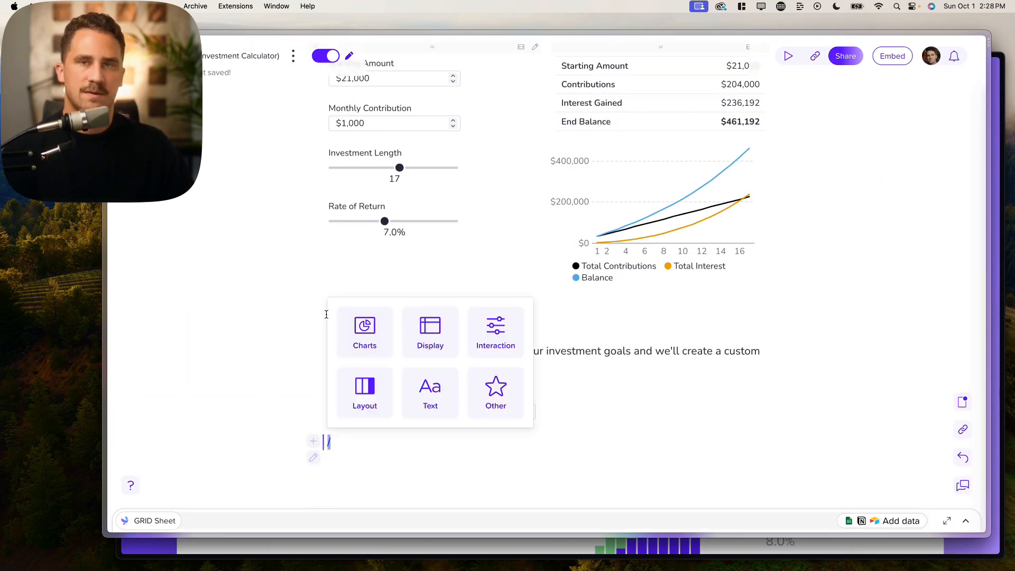
text(sub)
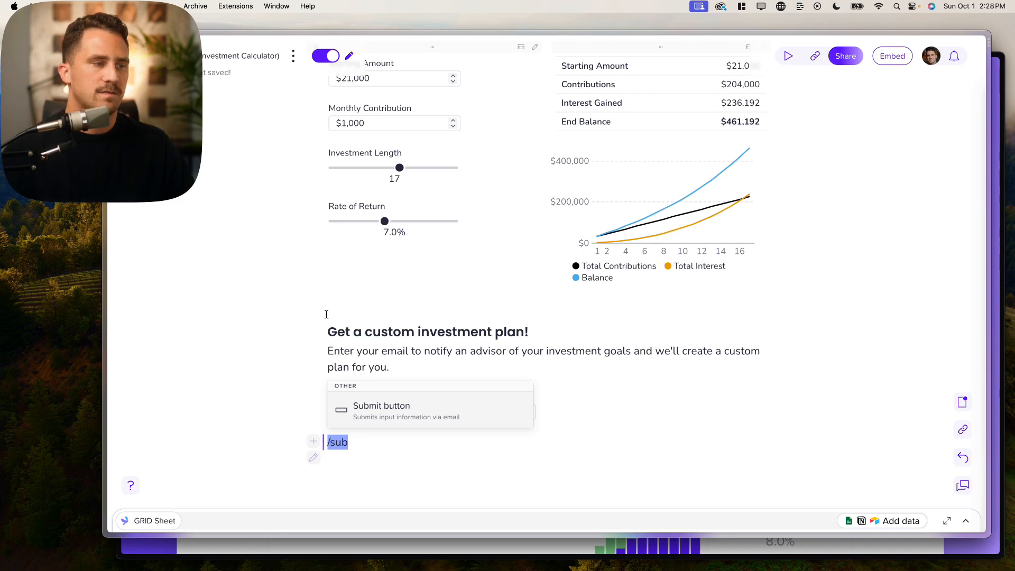
click(380, 414)
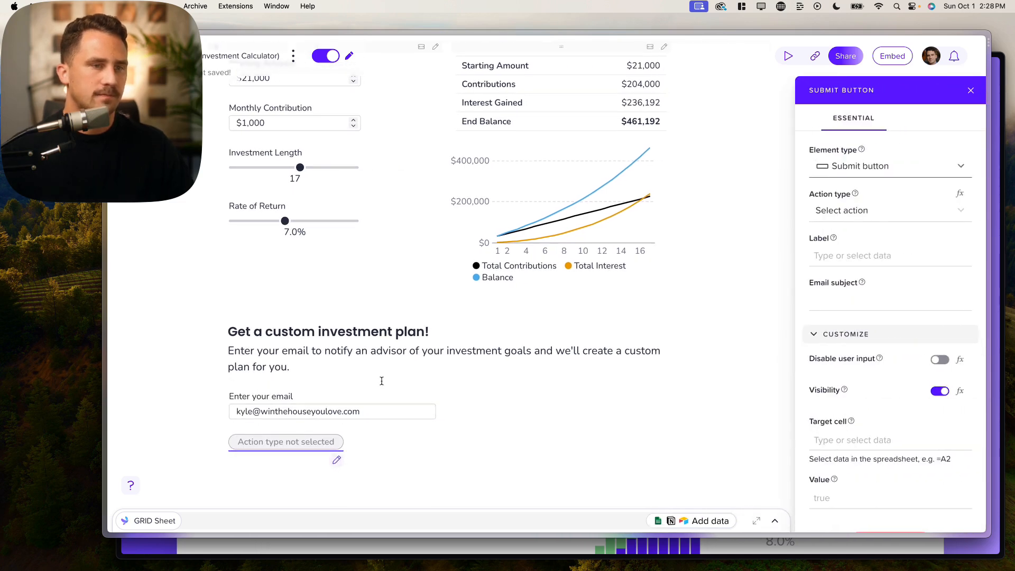
click(867, 214)
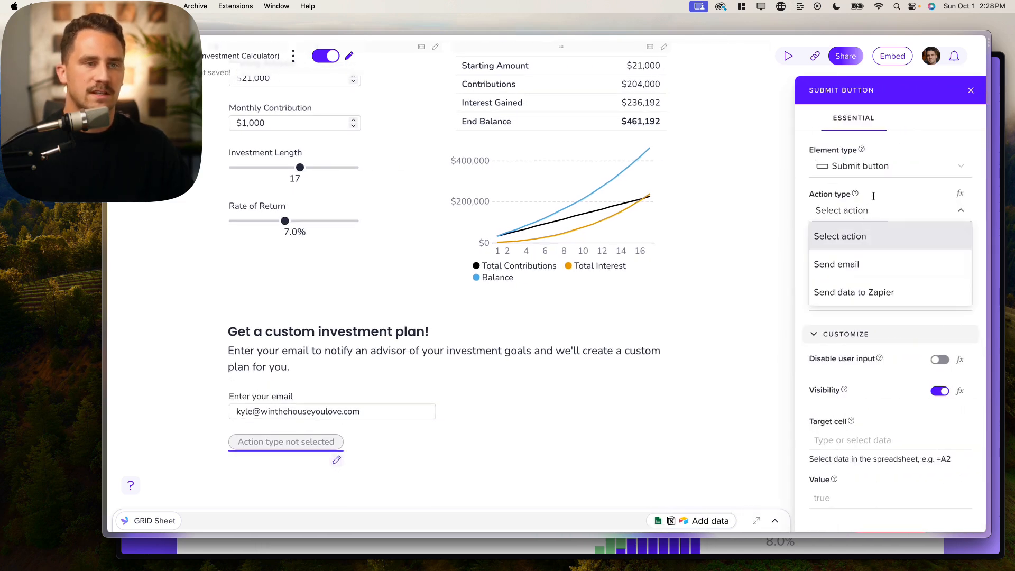
click(881, 263)
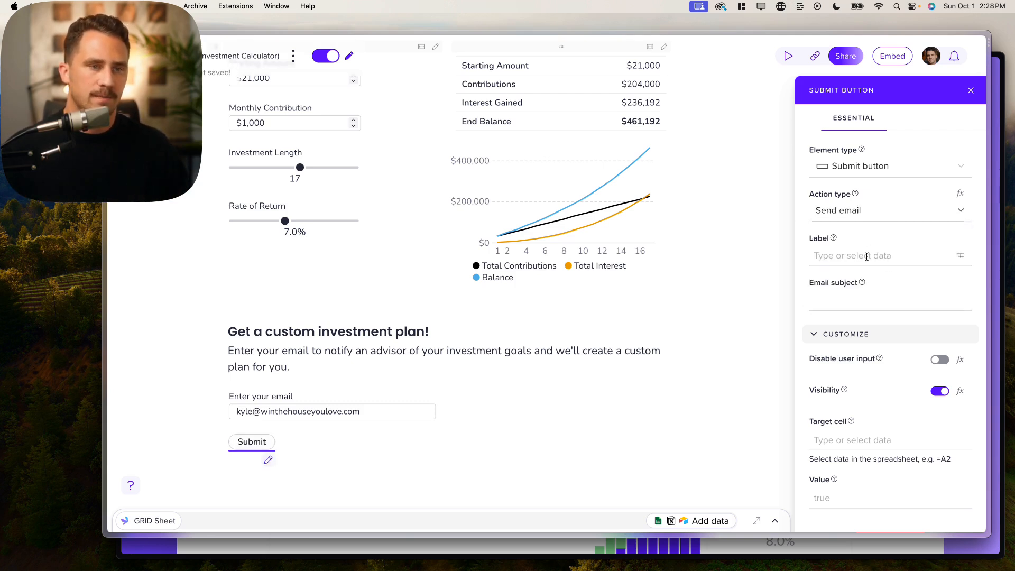
scroll(867, 254, down, 1)
mouse_move(100, 466)
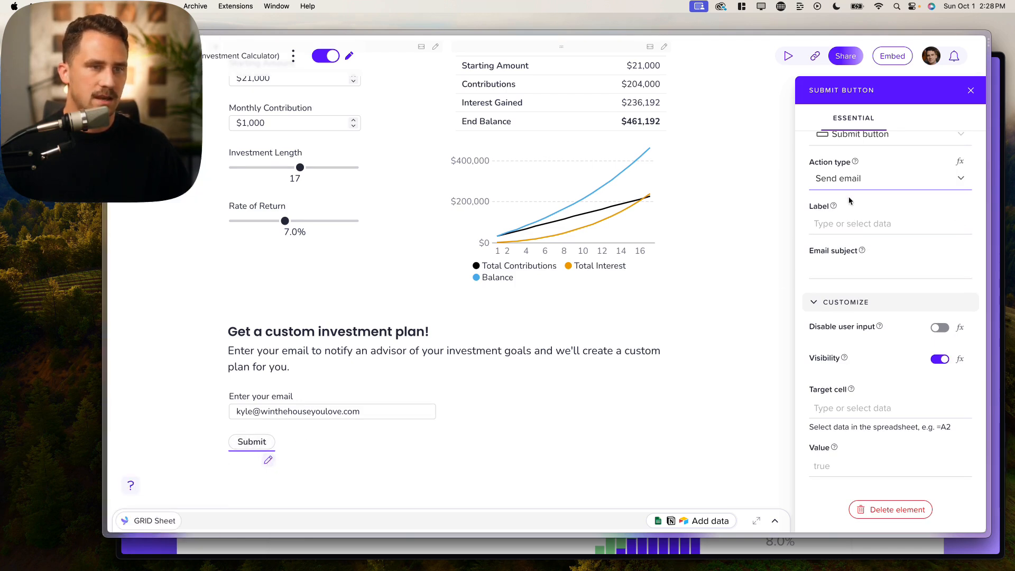
click(866, 179)
click(849, 181)
- Label the button 'Submit and get your investment plan!'
click(844, 221)
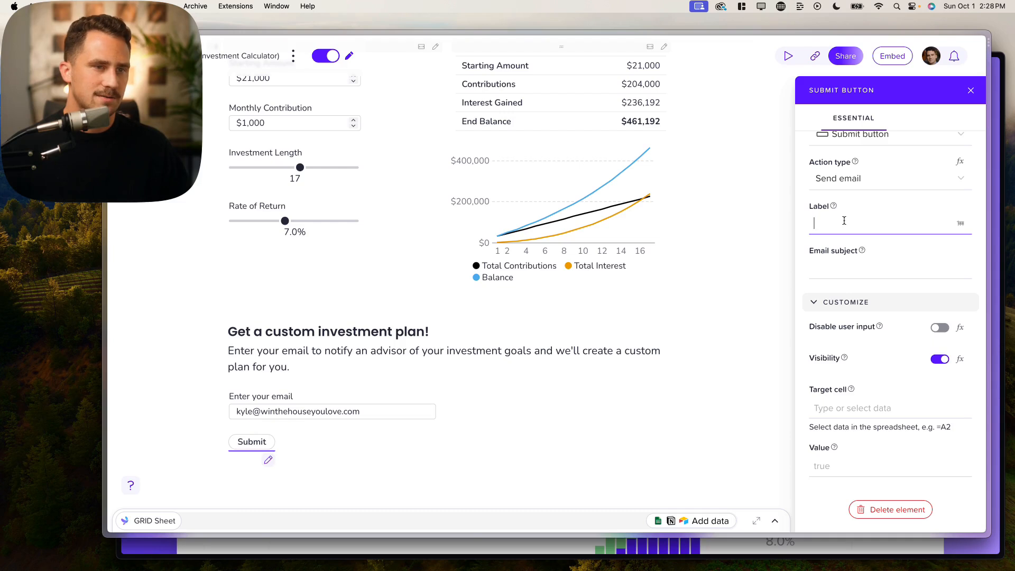
text(Submit and )
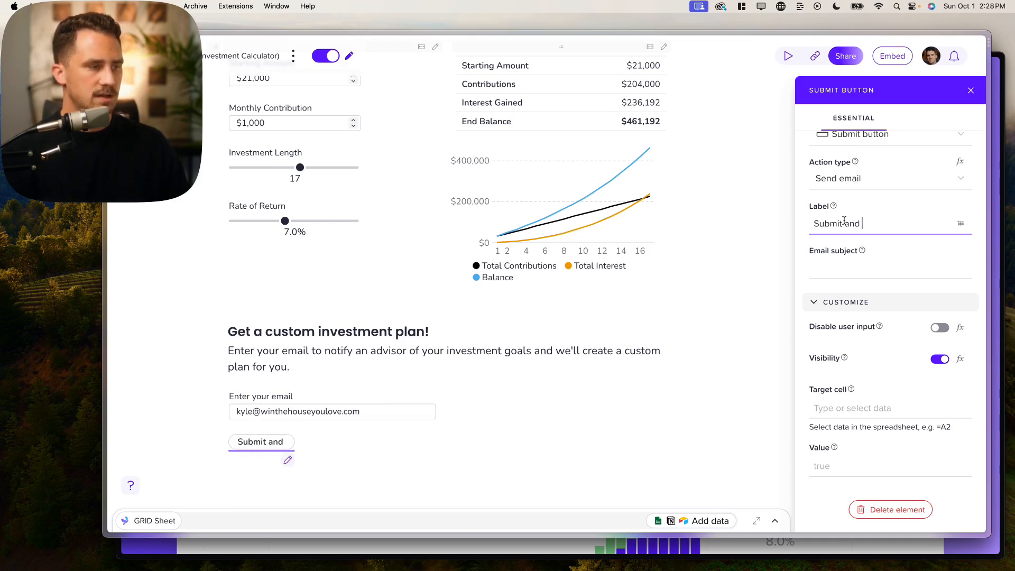
text(get your i)
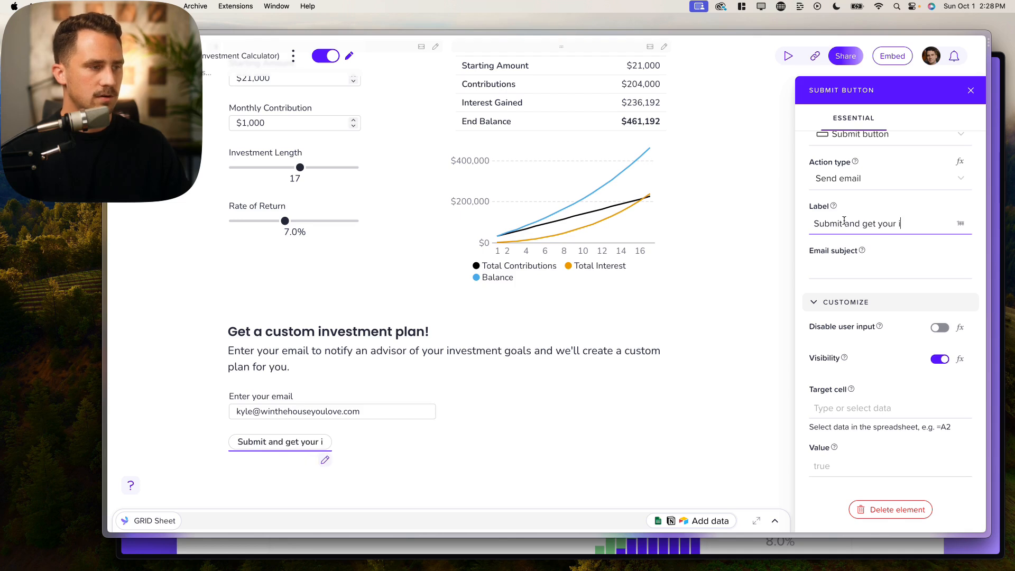
text(nvestment plan!)
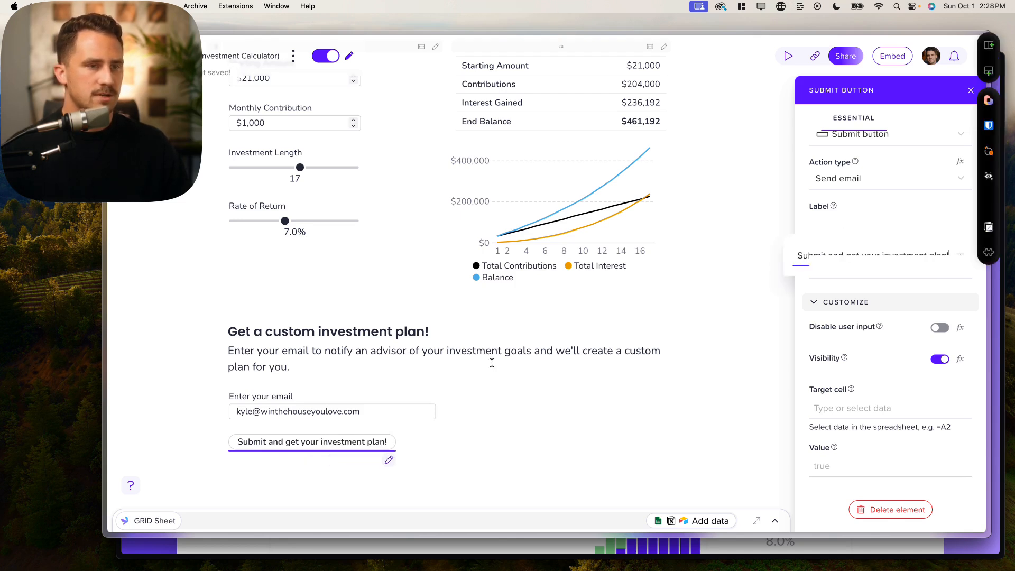
click(585, 390)
click(412, 442)
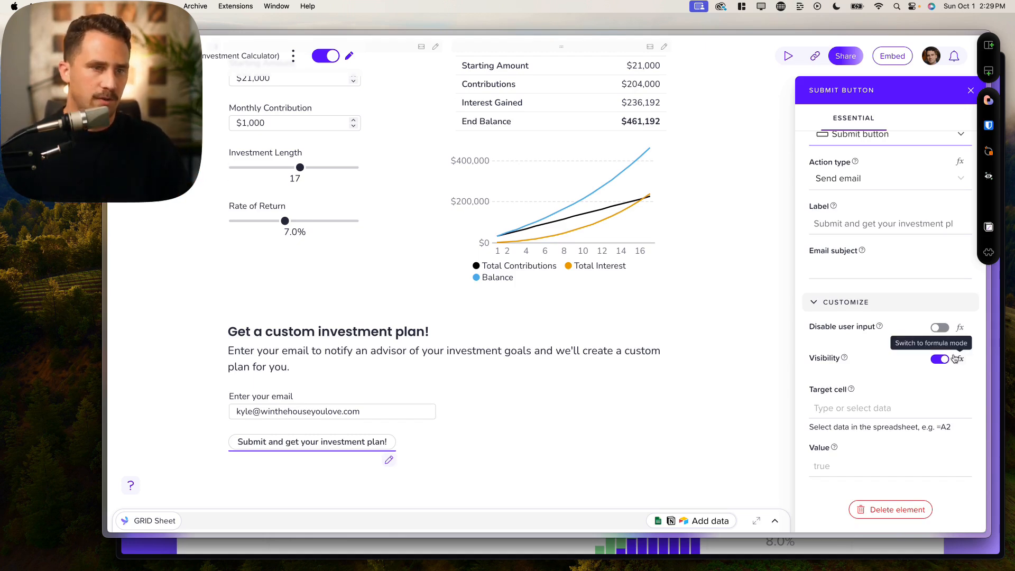
- Preview the page and clear the sample email from the input field
click(325, 56)
scroll(410, 317, down, 3)
double_click(410, 321)
key(super+a)
key(BackSpace)
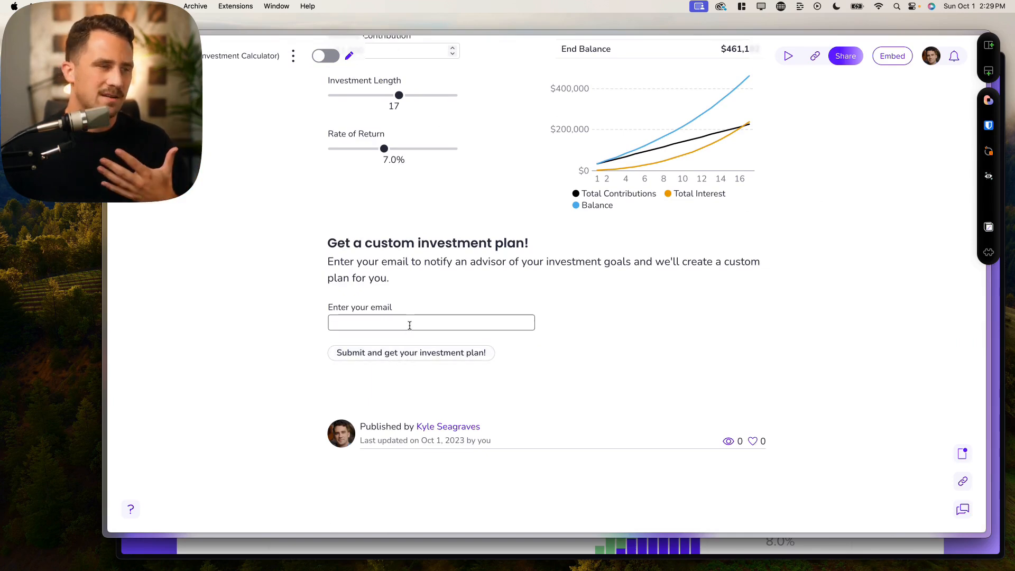
click(326, 55)
- Make the submit button's visibility formula-driven, referencing cell C14 (Email Filled Out)
scroll(410, 311, down, 3)
click(388, 411)
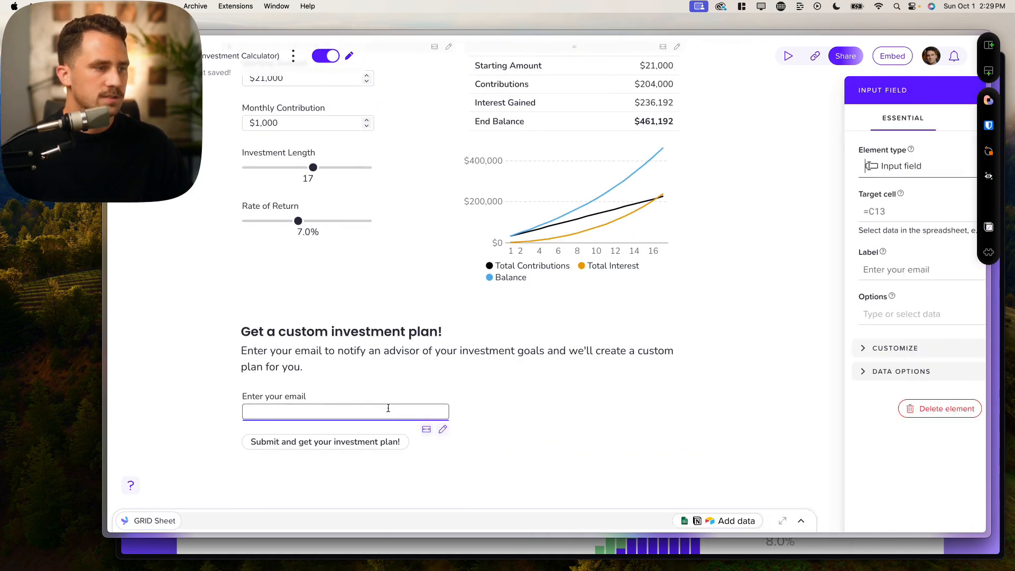
click(344, 443)
click(860, 334)
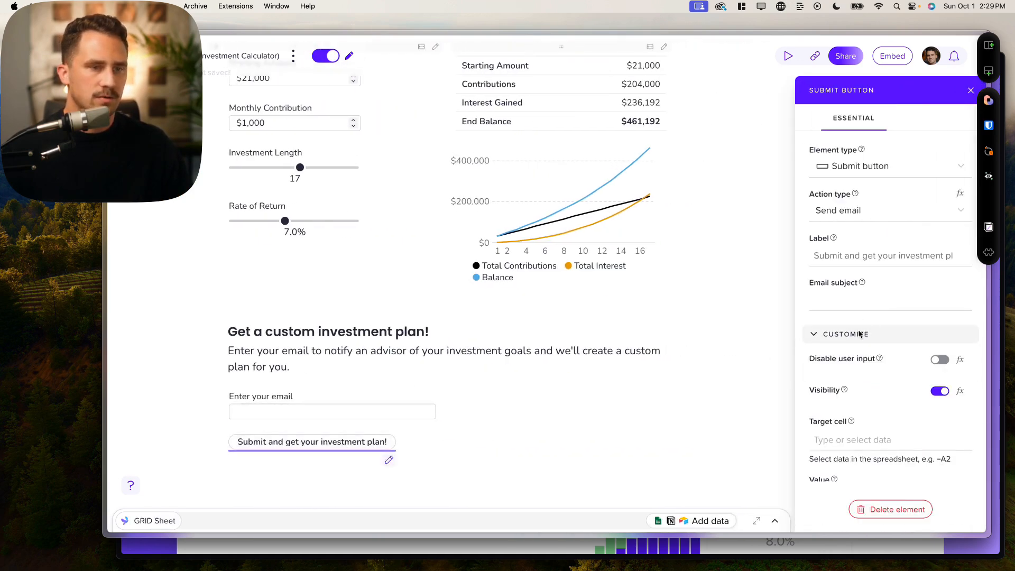
scroll(930, 349, down, 2)
click(960, 360)
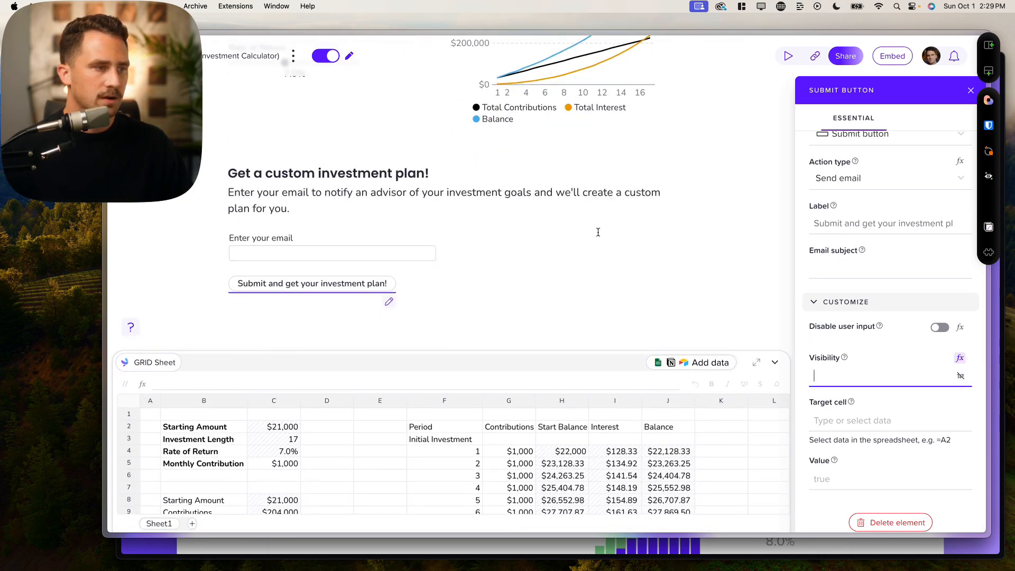
scroll(325, 470, down, 5)
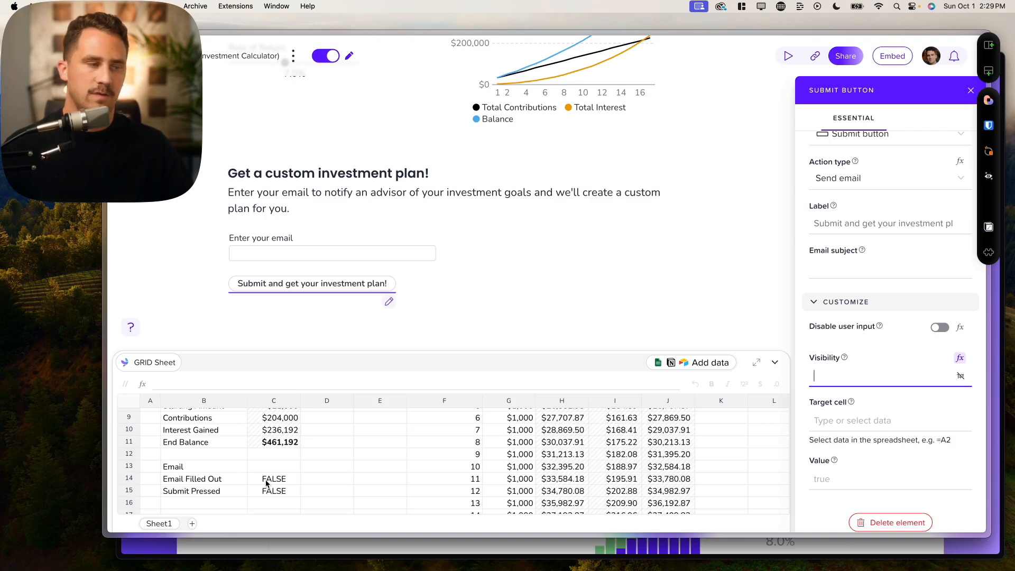
click(267, 480)
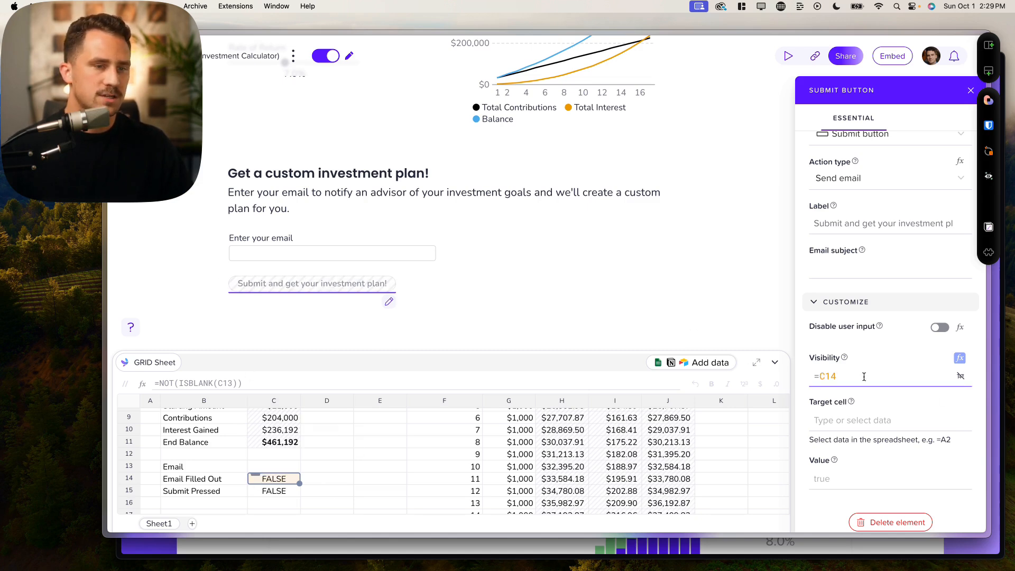
- Enter a sample email address in the email field and switch the page to view mode
click(330, 255)
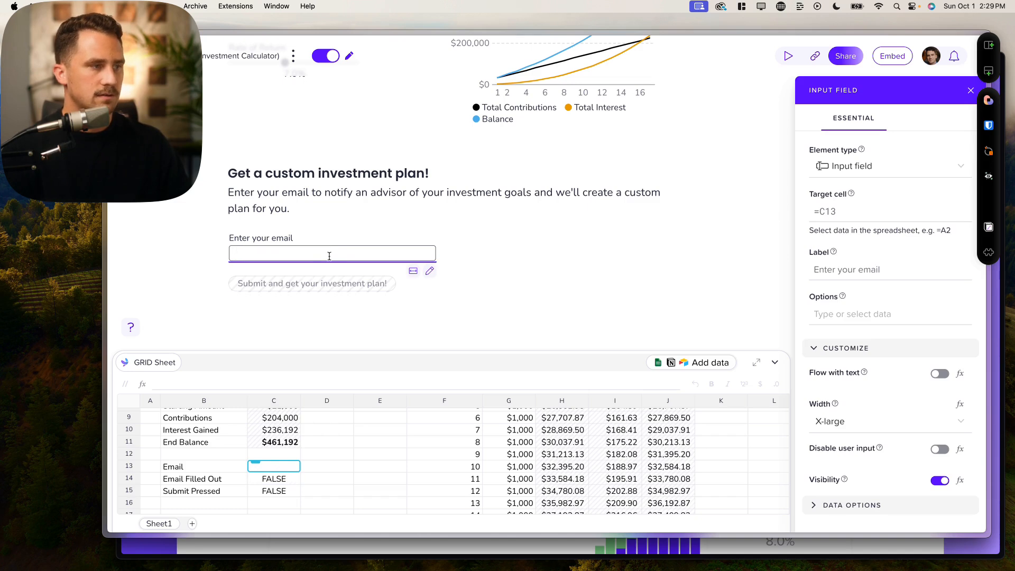
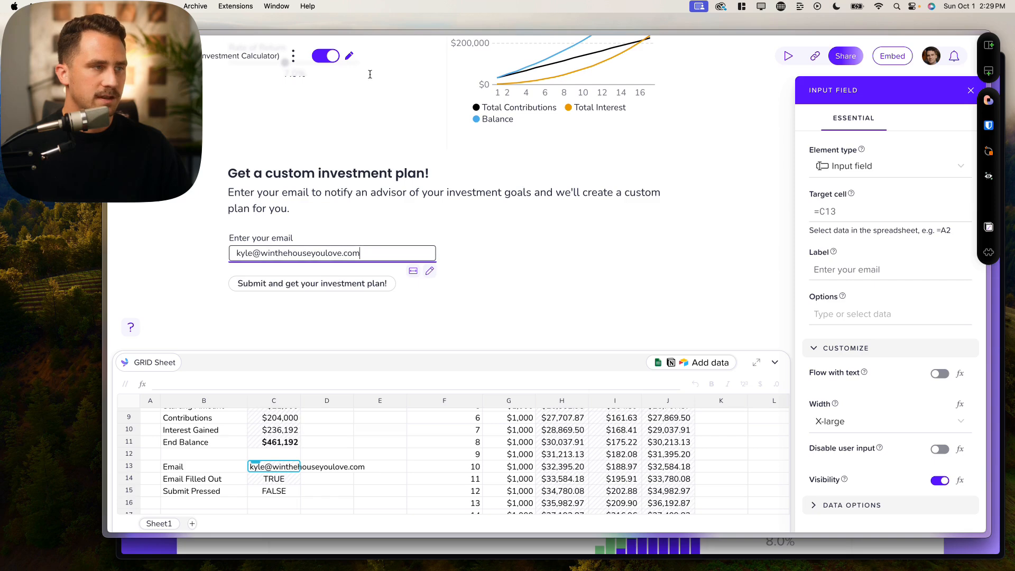
click(334, 60)
scroll(386, 197, down, 5)
- Clear the email field and re-enter the sample address to check the submit button appears
double_click(423, 320)
key(super+a)
key(BackSpace)
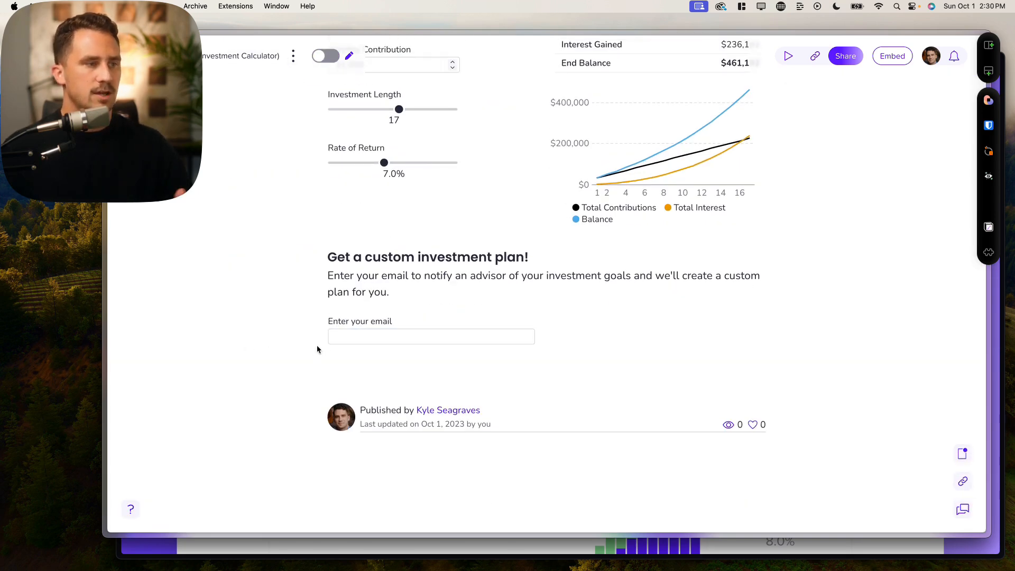
click(360, 342)
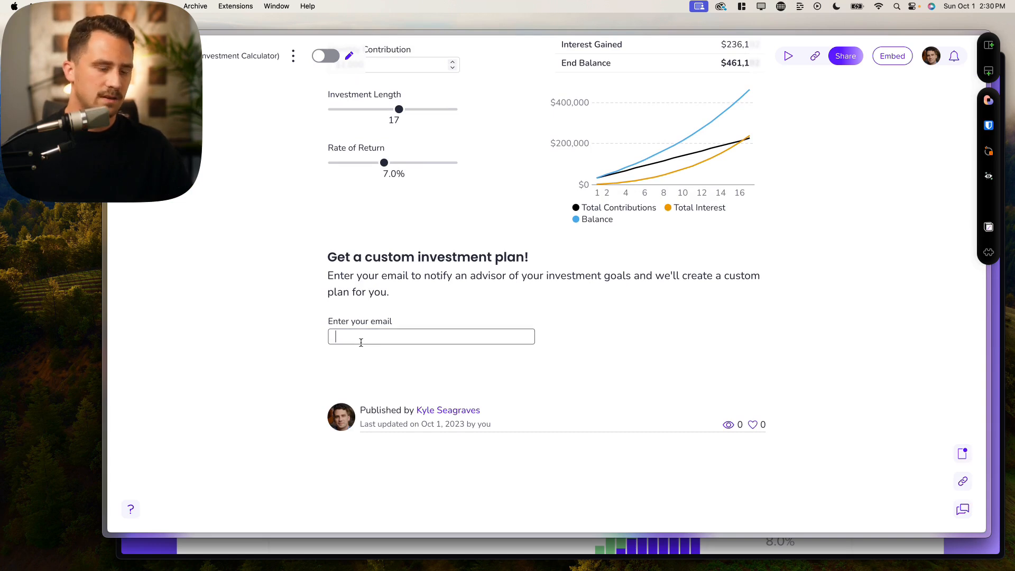
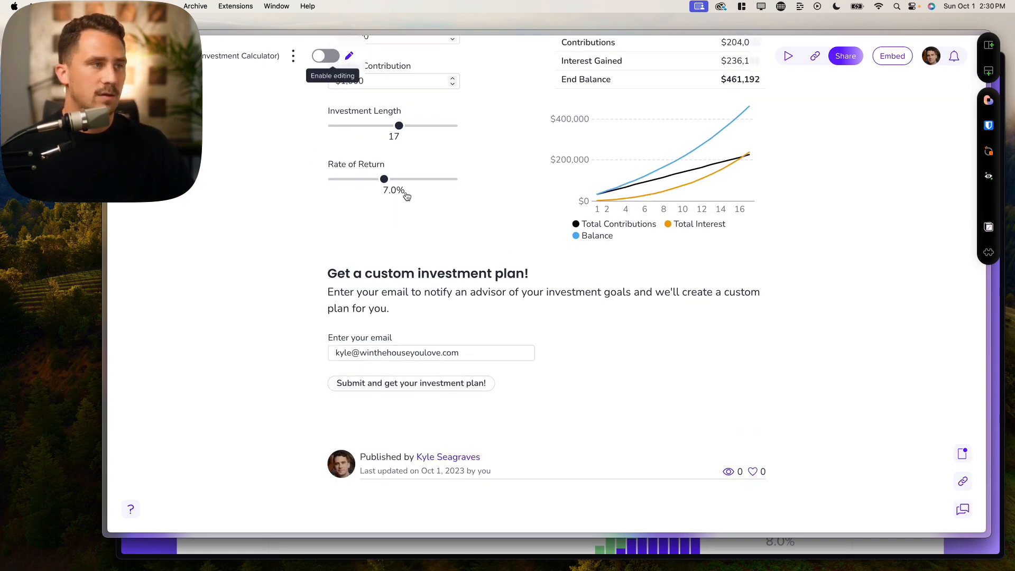
- Return to editing mode and select the submit button
click(324, 61)
click(441, 443)
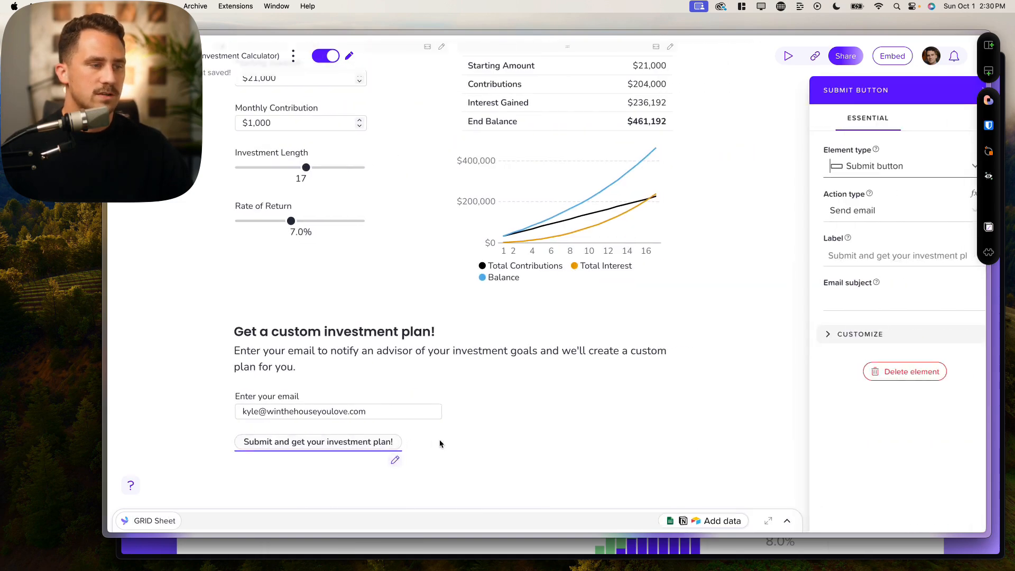
click(436, 438)
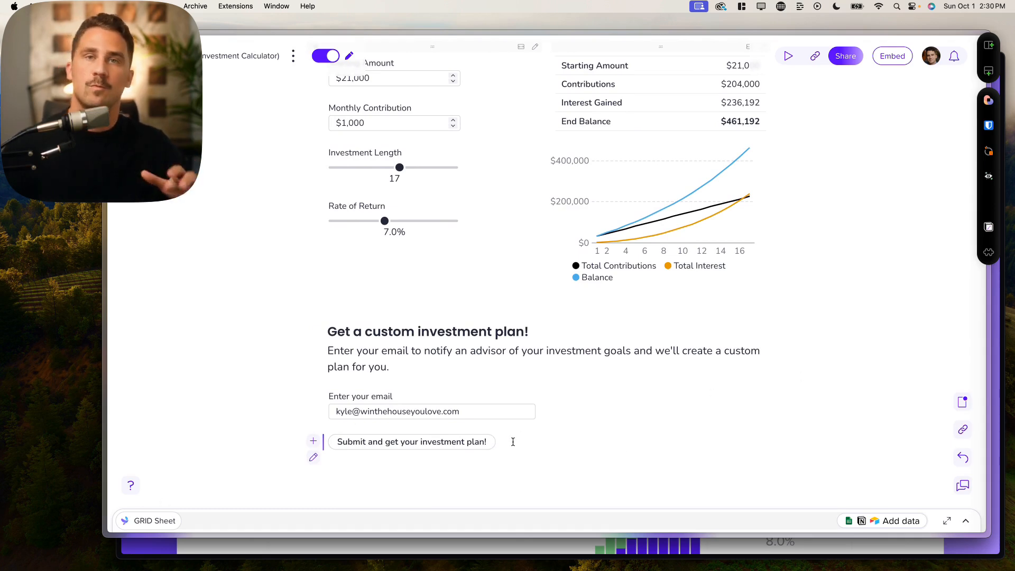
- Add a new line below the submit button reading '✅ Submitted! We'll reach out asap'
key(Return)
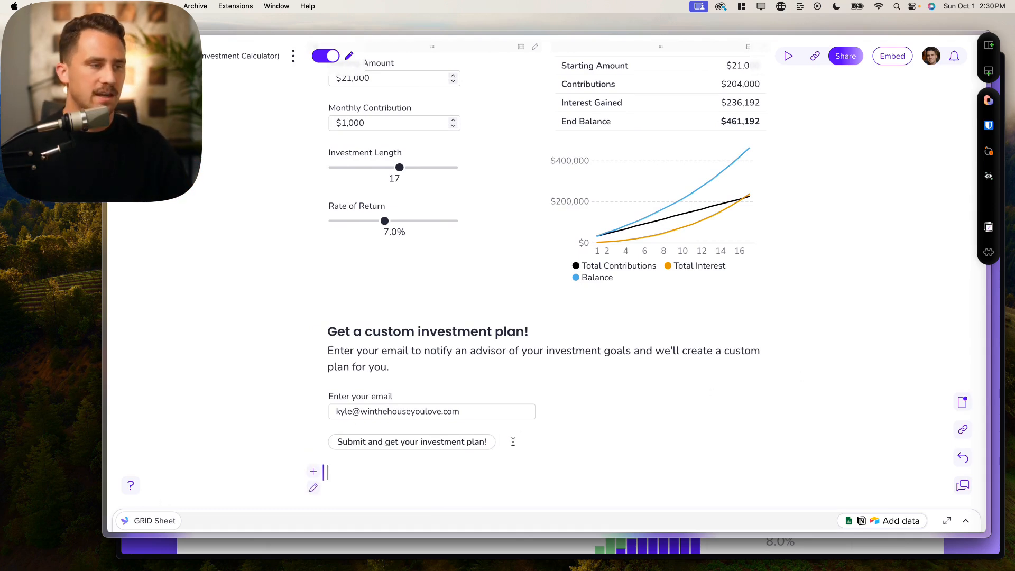
key(ctrl+super+space)
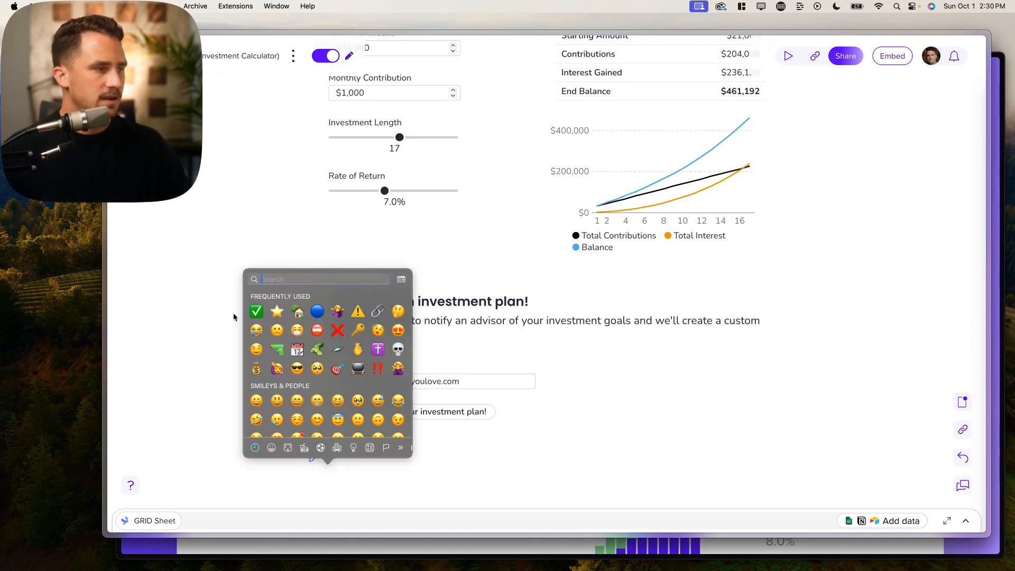
key(Return)
text(Submitted! We'll reach out asap)
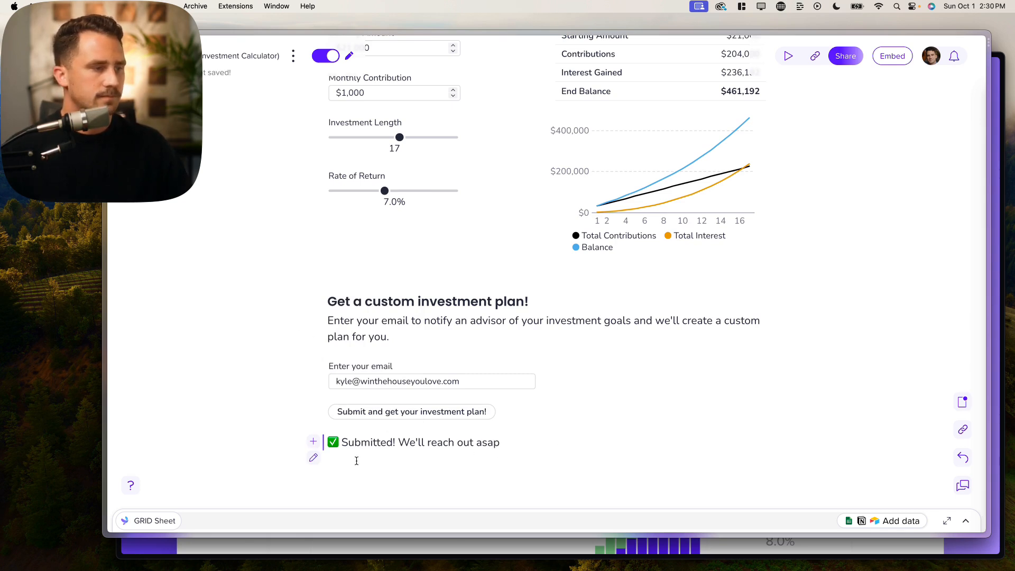
- Switch the confirmation text block's visibility to formula-driven
click(314, 458)
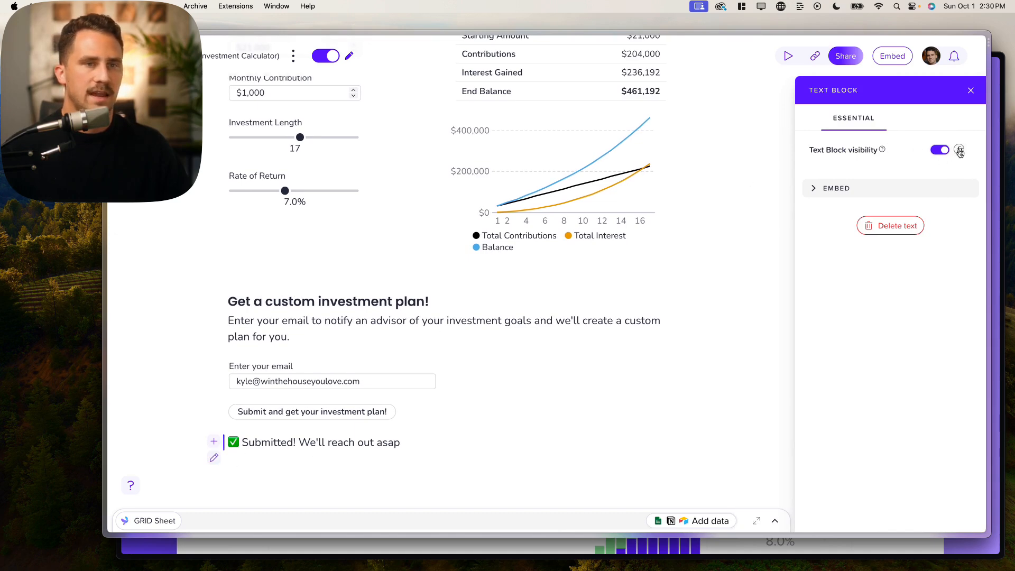
click(960, 152)
scroll(296, 448, down, 3)
scroll(296, 448, up, 3)
scroll(307, 258, down, 5)
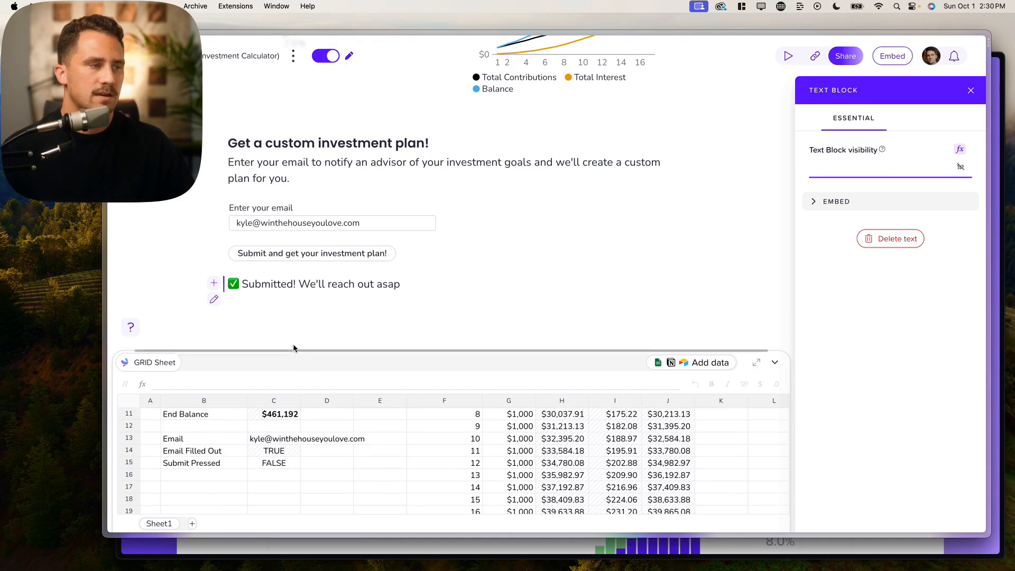
click(324, 258)
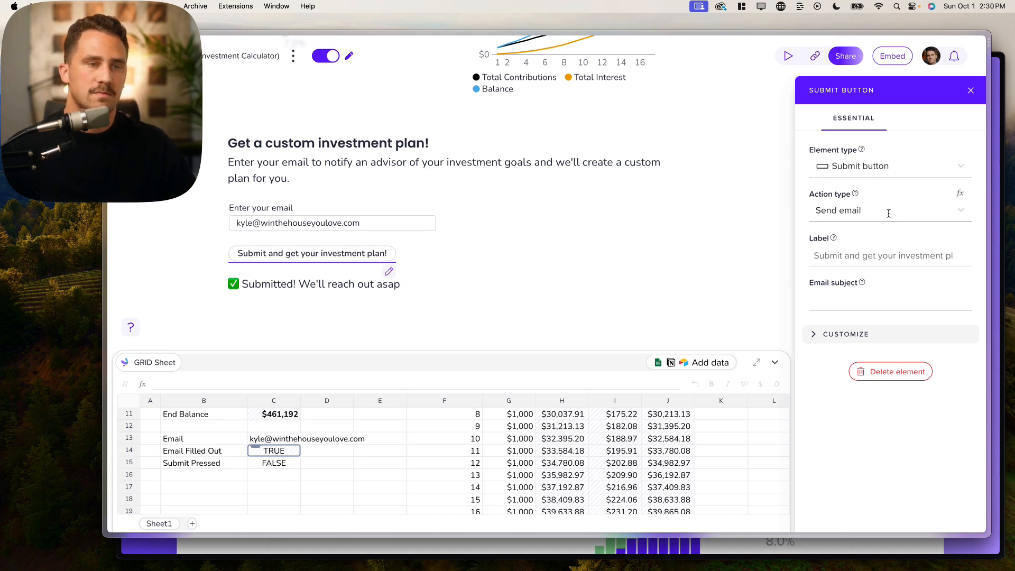
- Set the submit button's Target cell to =C15 and its Value to true
click(855, 334)
scroll(856, 336, down, 2)
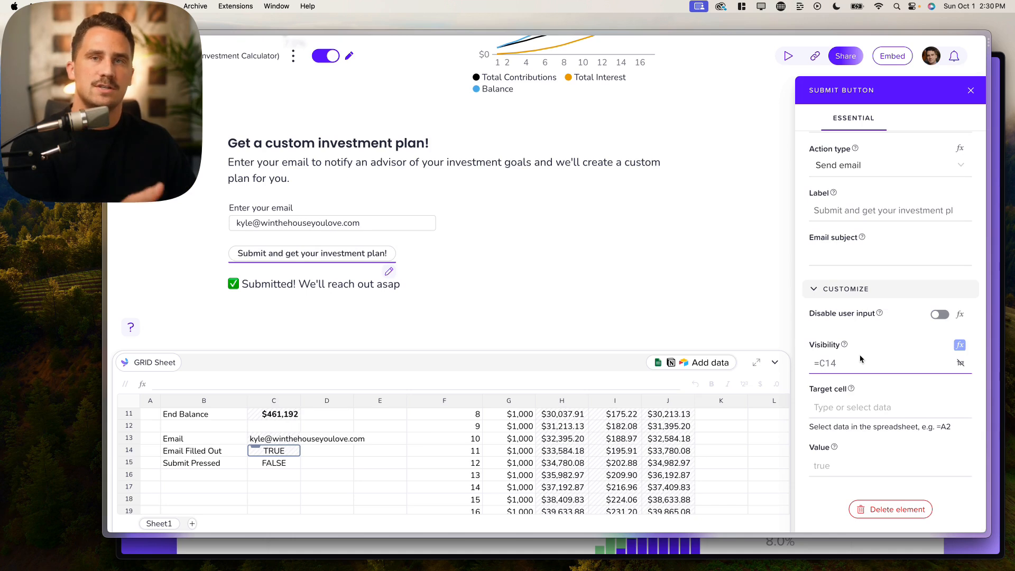
click(850, 406)
text(=)
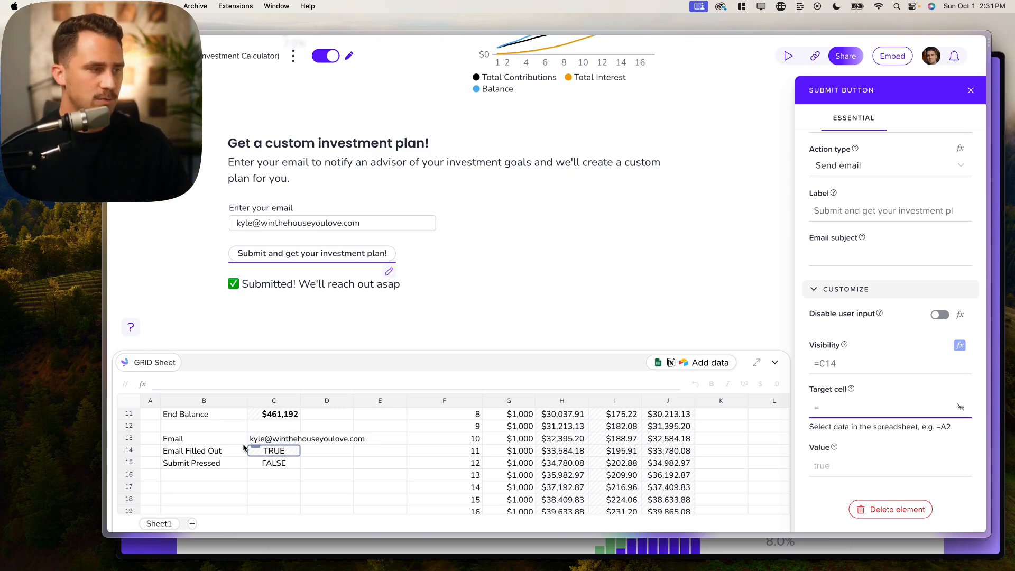
click(274, 465)
click(834, 465)
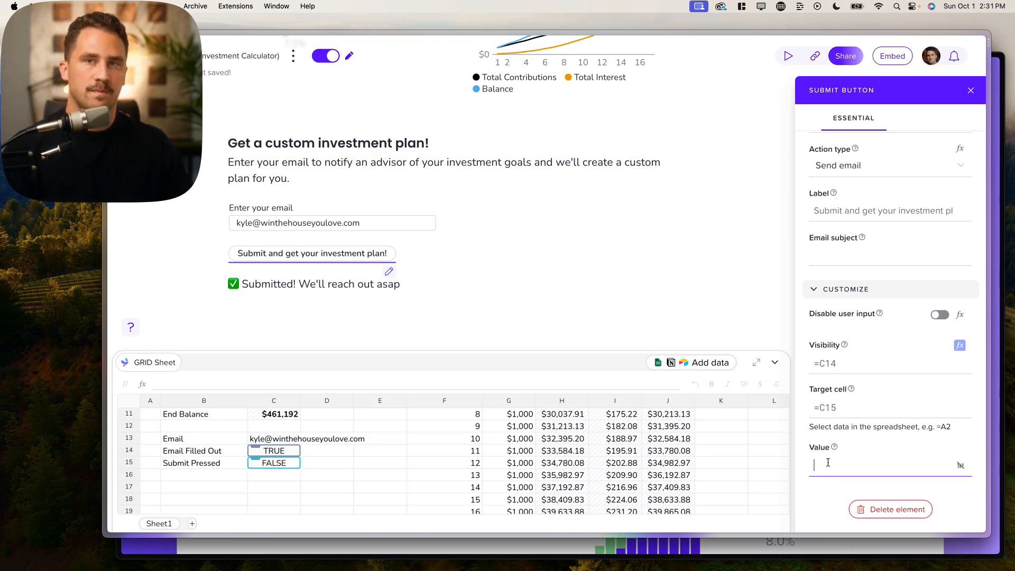
text(true)
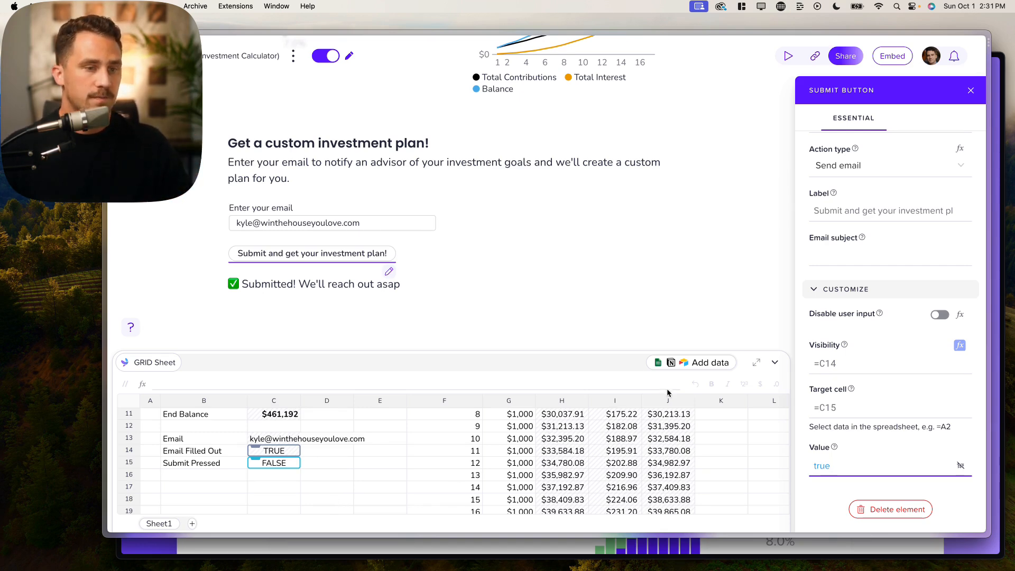
- Tie the confirmation text block's visibility formula to cell C15 (Submit Pressed)
click(356, 286)
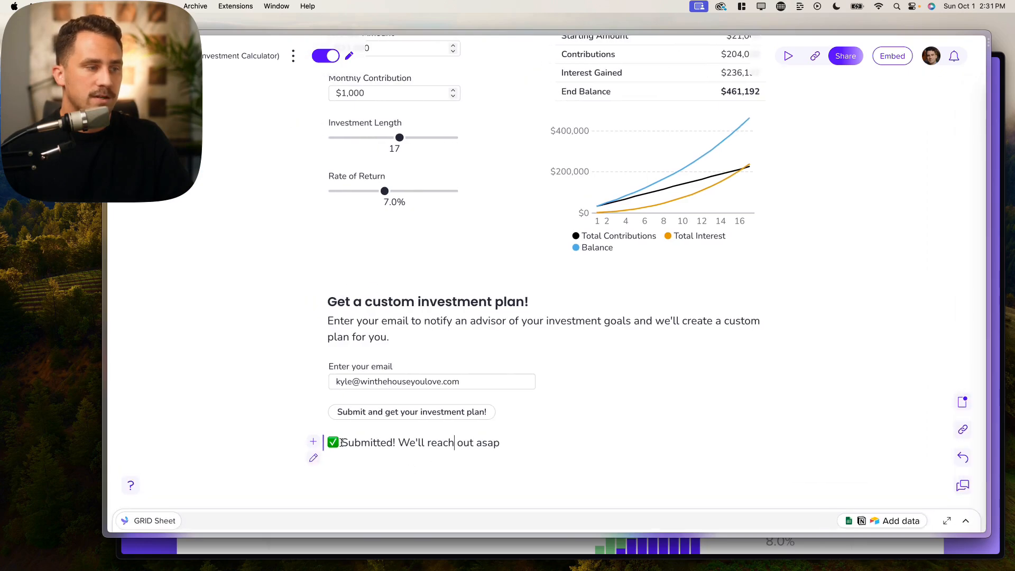
click(313, 458)
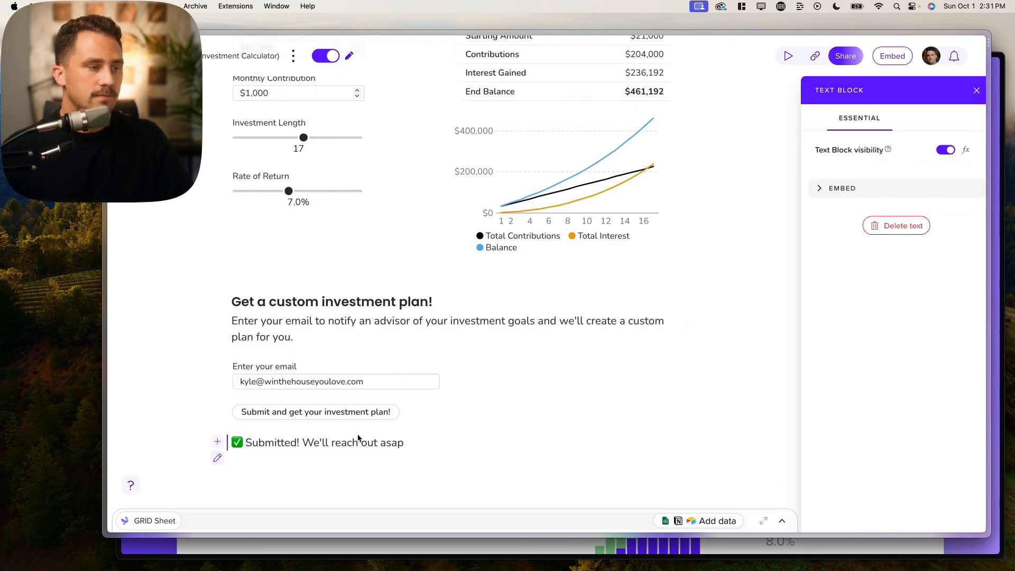
click(960, 151)
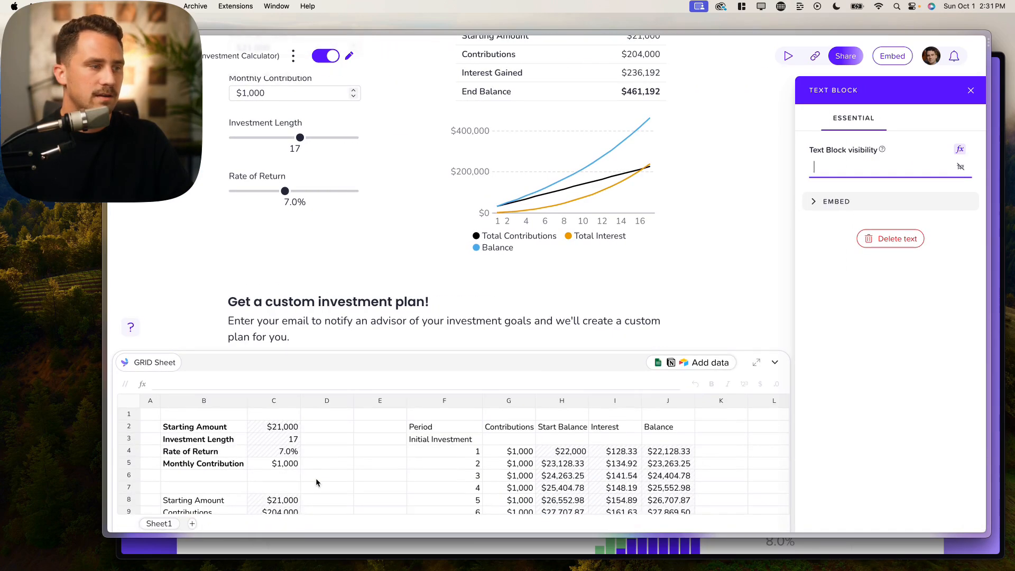
scroll(315, 478, down, 5)
scroll(314, 364, down, 3)
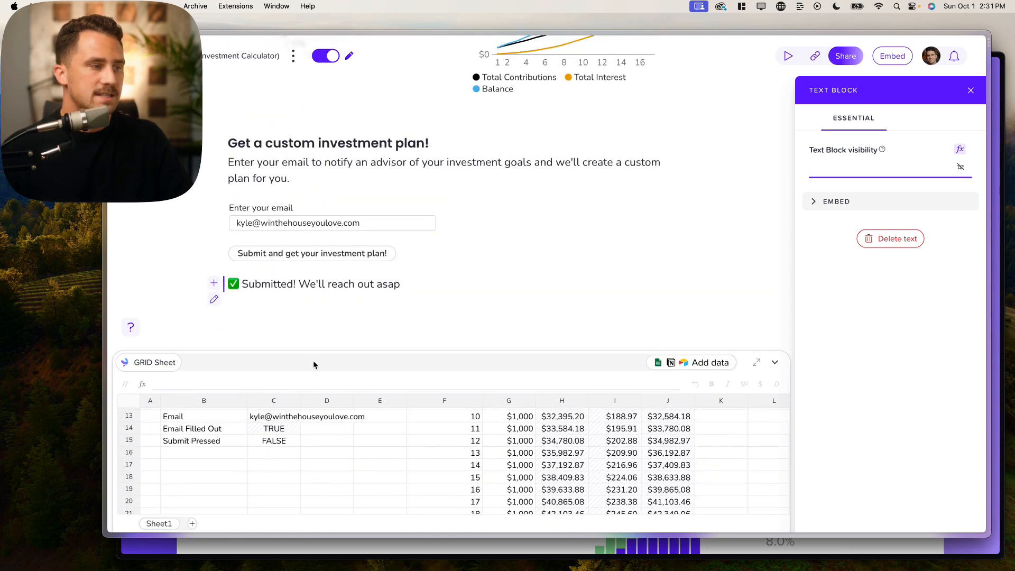
click(280, 442)
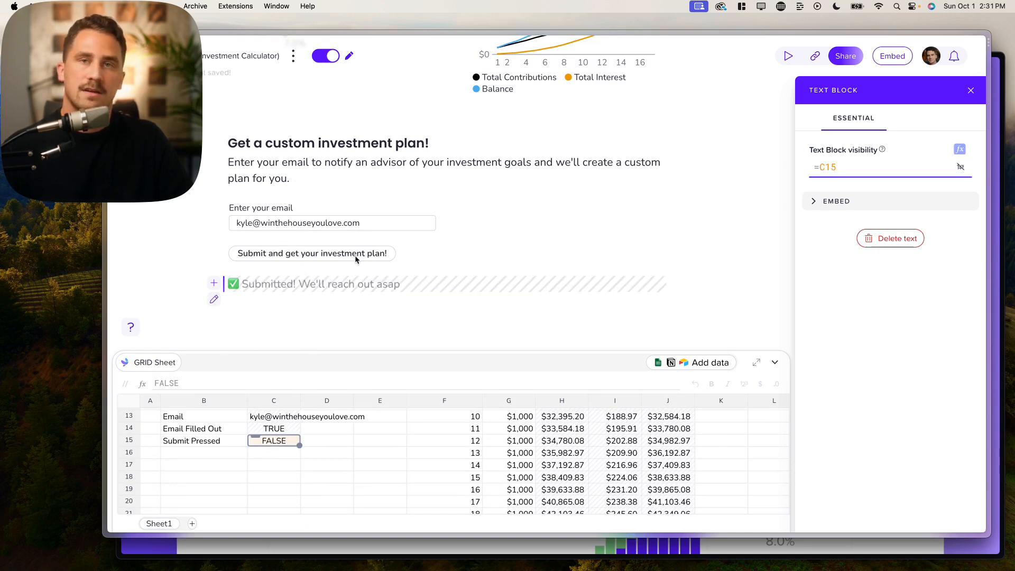
- In view mode, enter a $100,000 starting amount, 2000 monthly contribution, 15 years and 6.0% return
click(326, 55)
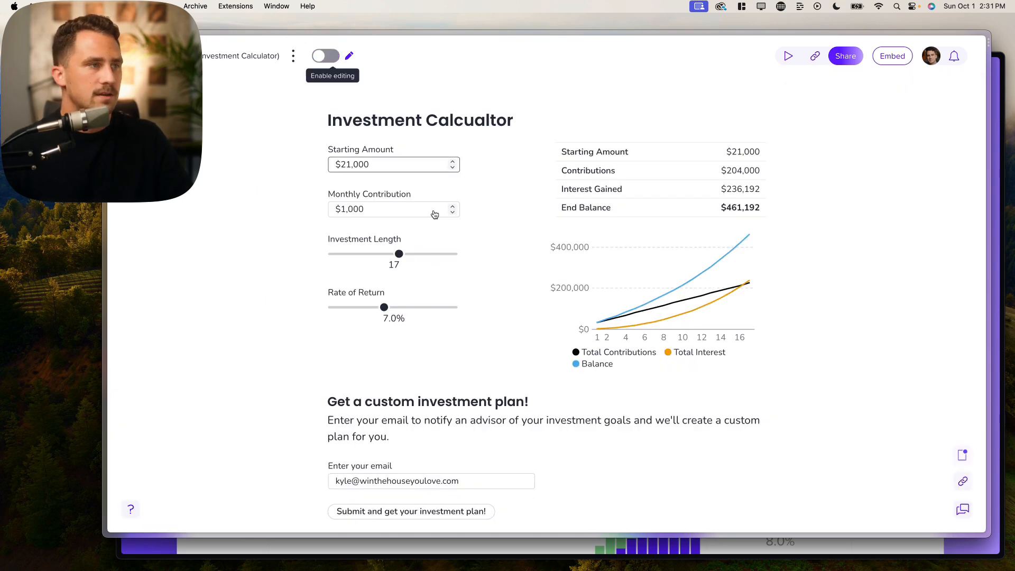
scroll(466, 271, down, 3)
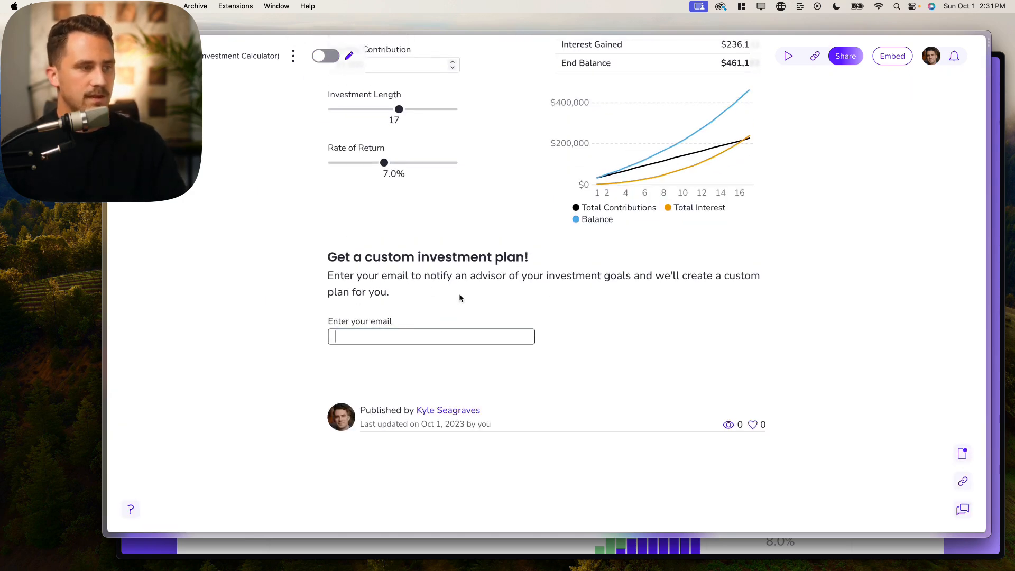
scroll(391, 328, up, 4)
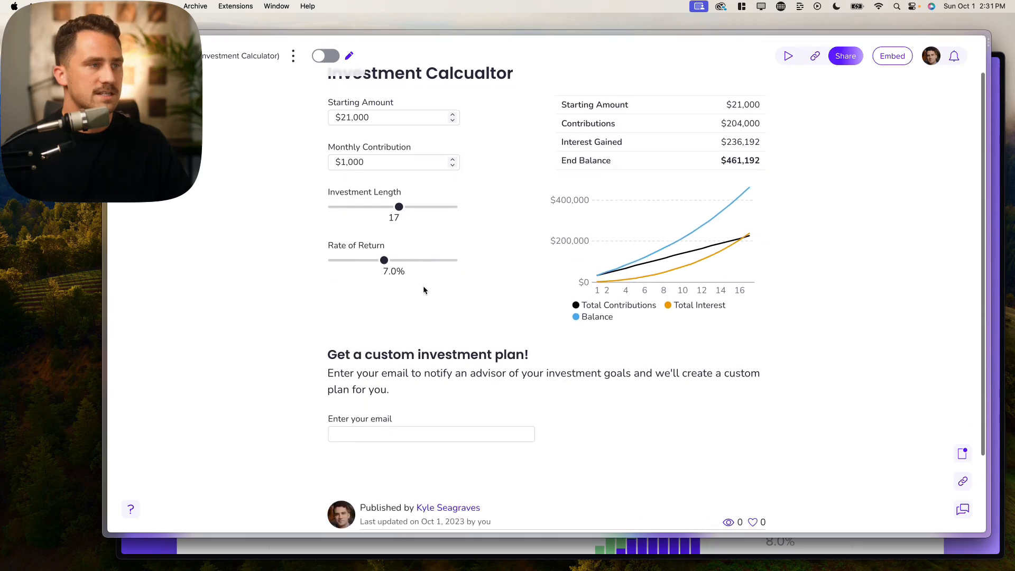
click(408, 125)
double_click(392, 119)
text(1)
text(00,)
text(0000)
click(403, 141)
click(404, 157)
double_click(396, 162)
text(2000)
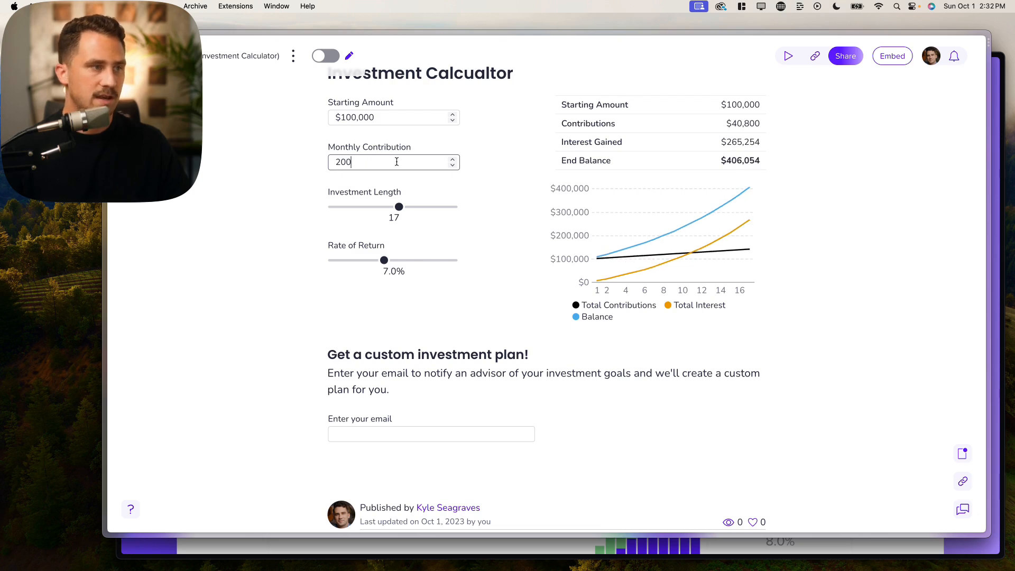
mouse_move(399, 206)
mouse_down()
mouse_move(380, 207)
mouse_move(391, 209)
mouse_up()
drag(384, 260, 374, 260)
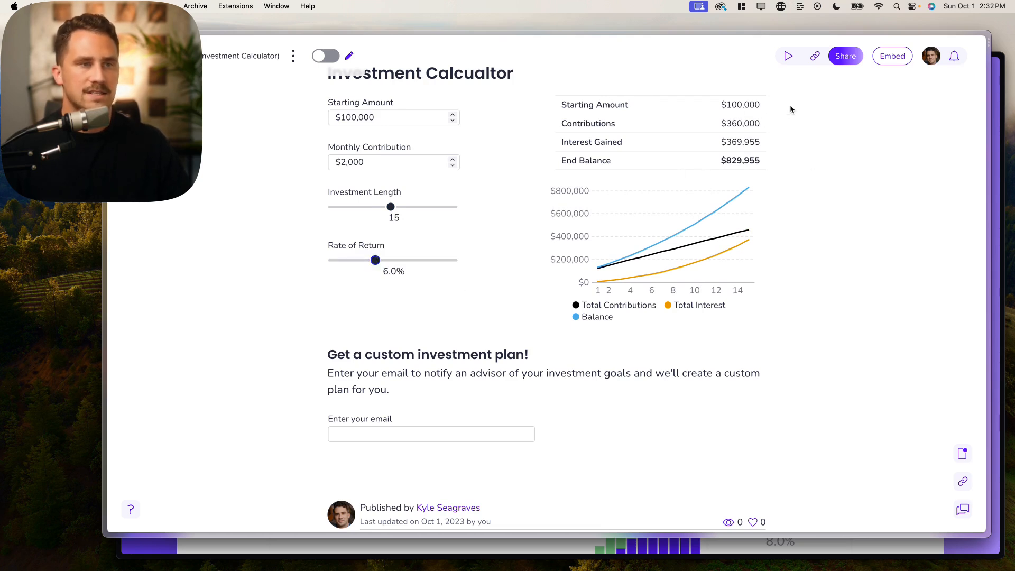
mouse_move(394, 208)
mouse_down()
mouse_move(444, 210)
mouse_move(391, 211)
mouse_up()
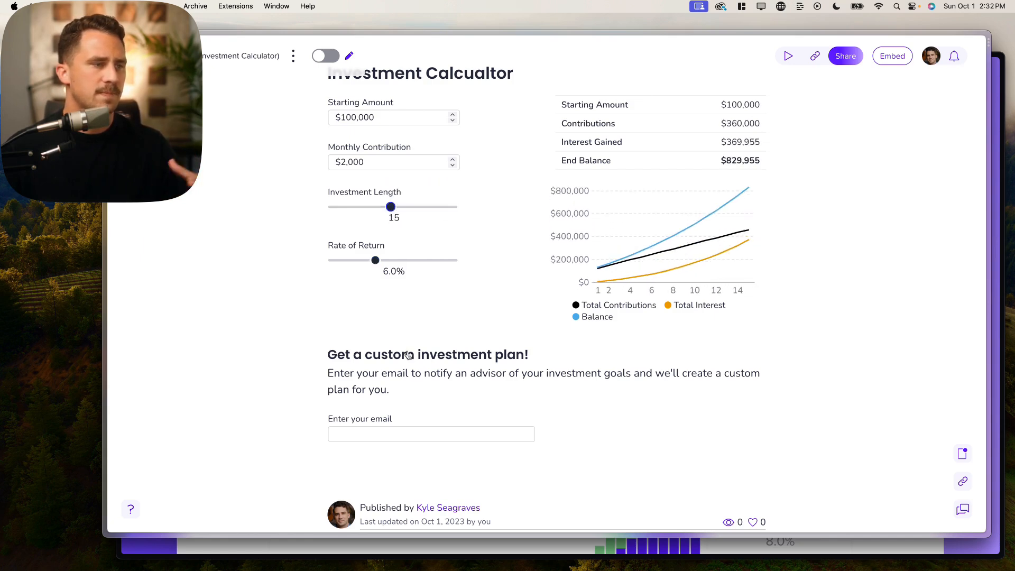
- Enter a sample email address and submit the form to reveal the confirmation message
scroll(385, 438, down, 1)
click(385, 429)
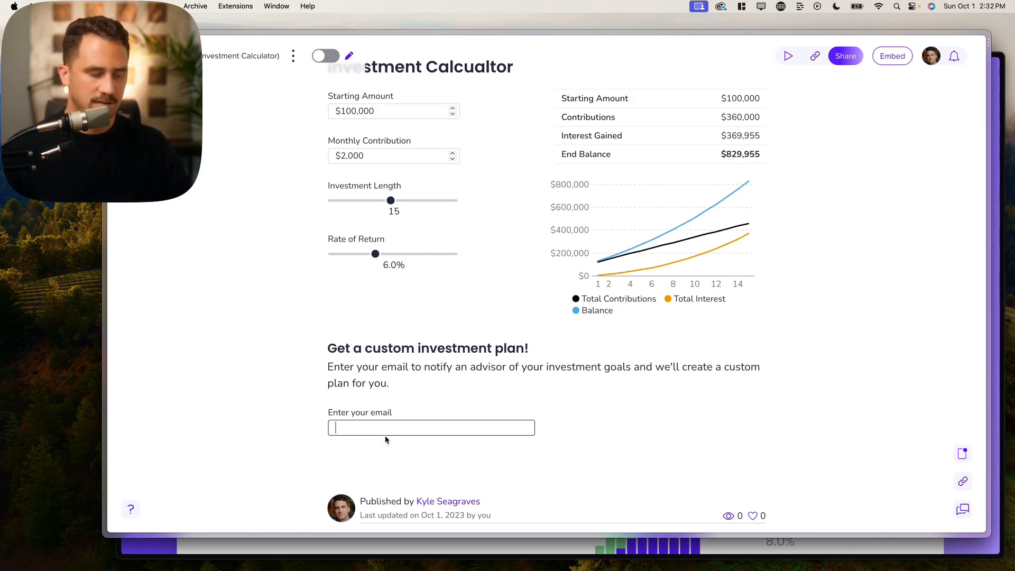
scroll(344, 370, down, 2)
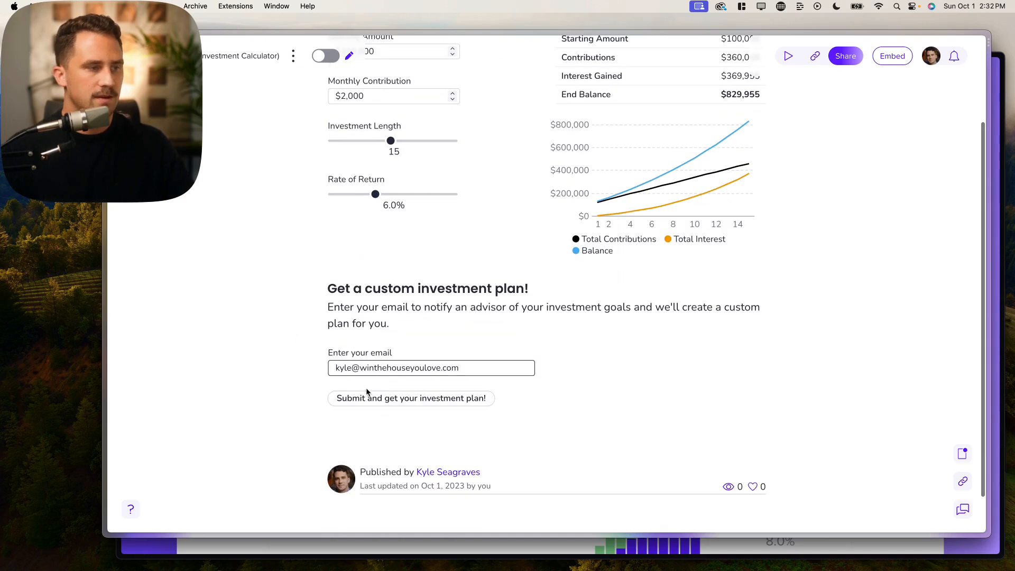
click(373, 403)
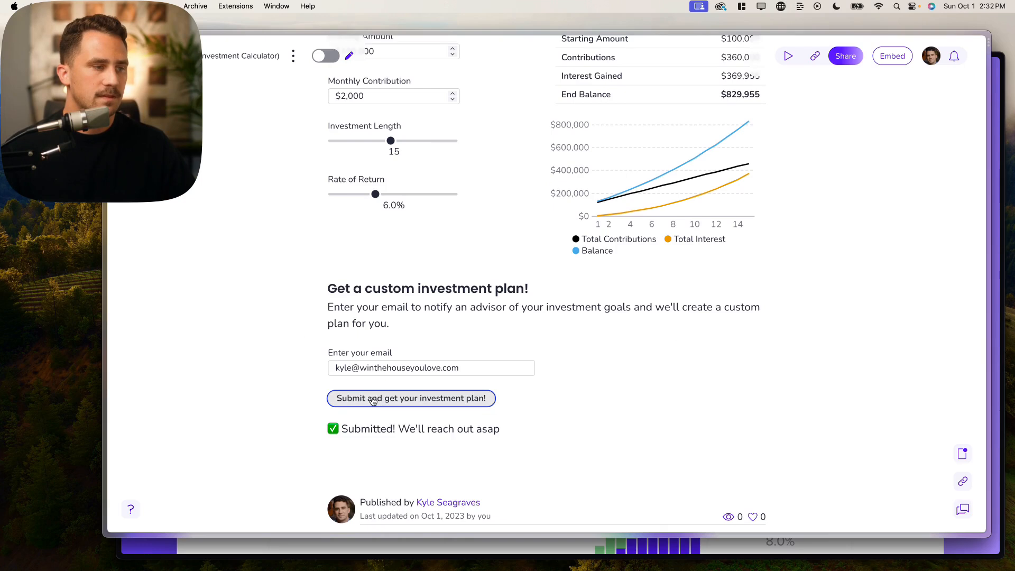
scroll(373, 391, down, 3)
drag(342, 353, 503, 358)
click(505, 360)
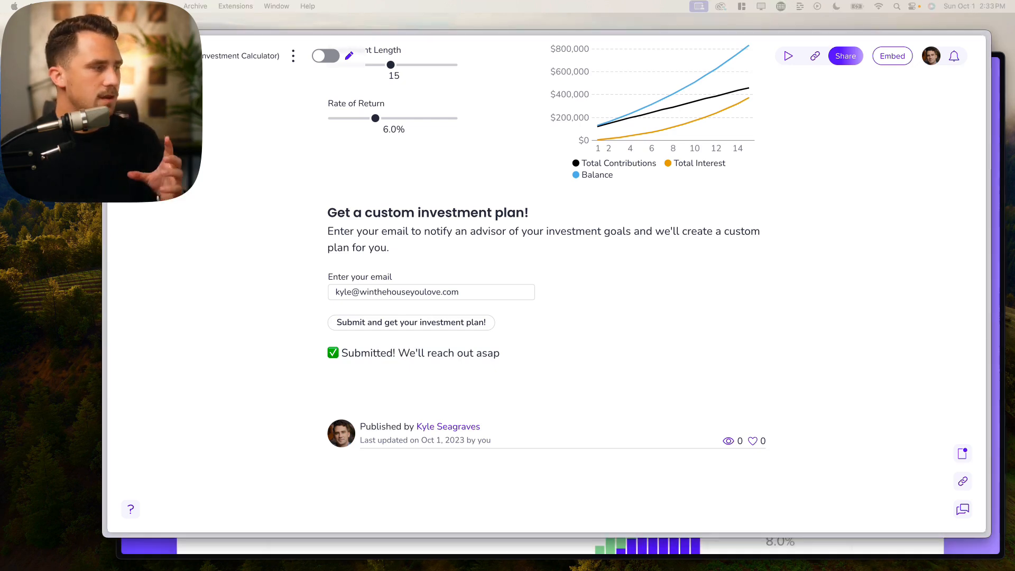
drag(3, 370, 496, 56)
drag(540, 57, 547, 58)
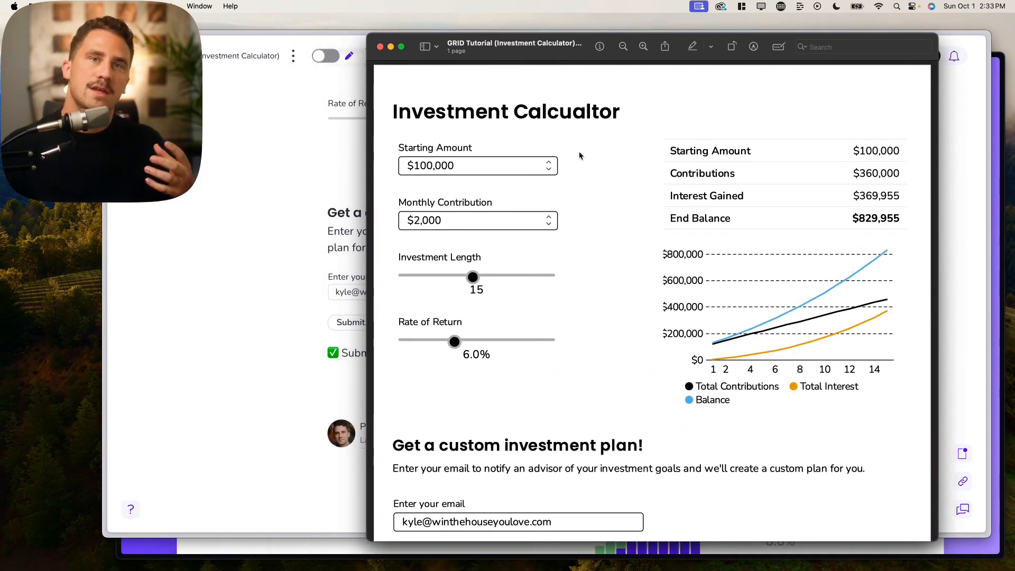
scroll(544, 193, down, 1)
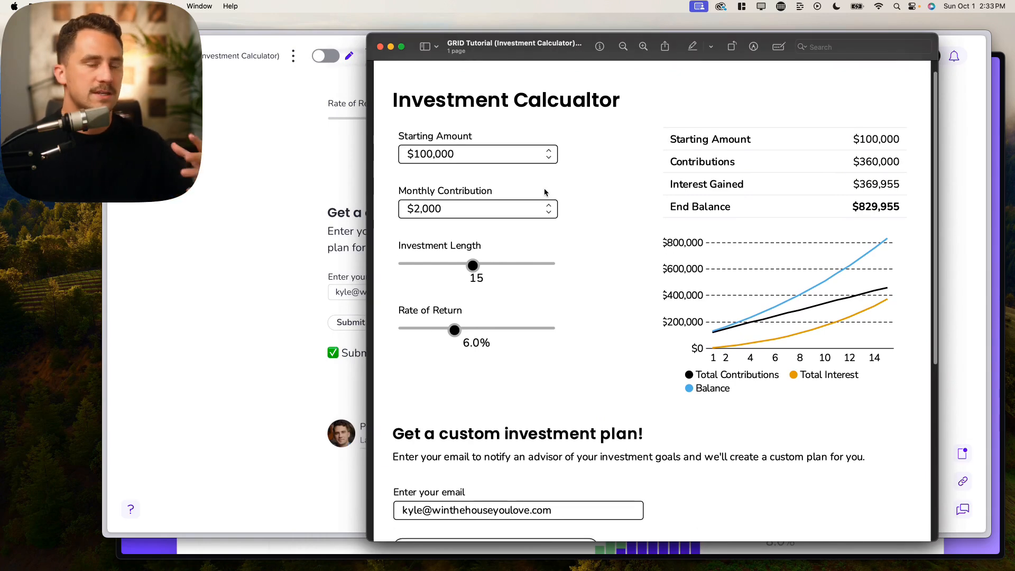
scroll(523, 215, down, 10)
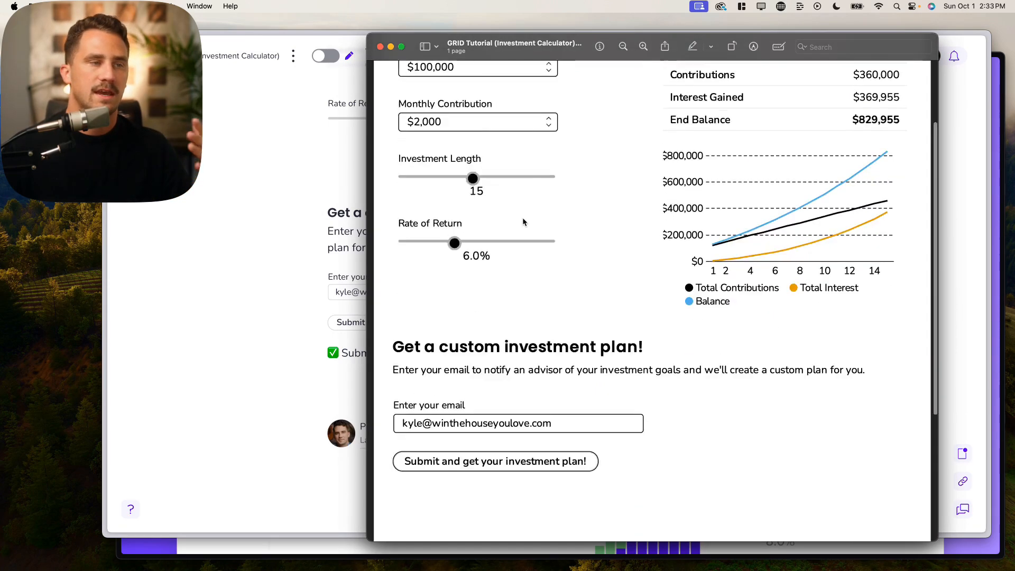
scroll(522, 217, down, 6)
scroll(525, 221, up, 15)
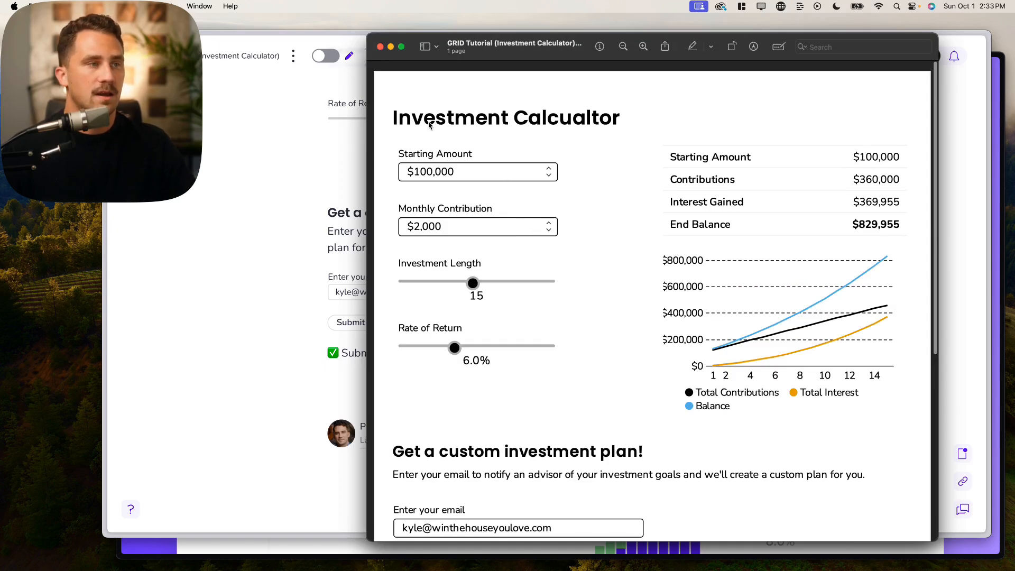
mouse_move(516, 46)
mouse_down()
mouse_move(600, 44)
mouse_move(522, 43)
mouse_up()
scroll(410, 153, up, 7)
scroll(707, 290, down, 6)
scroll(707, 300, up, 6)
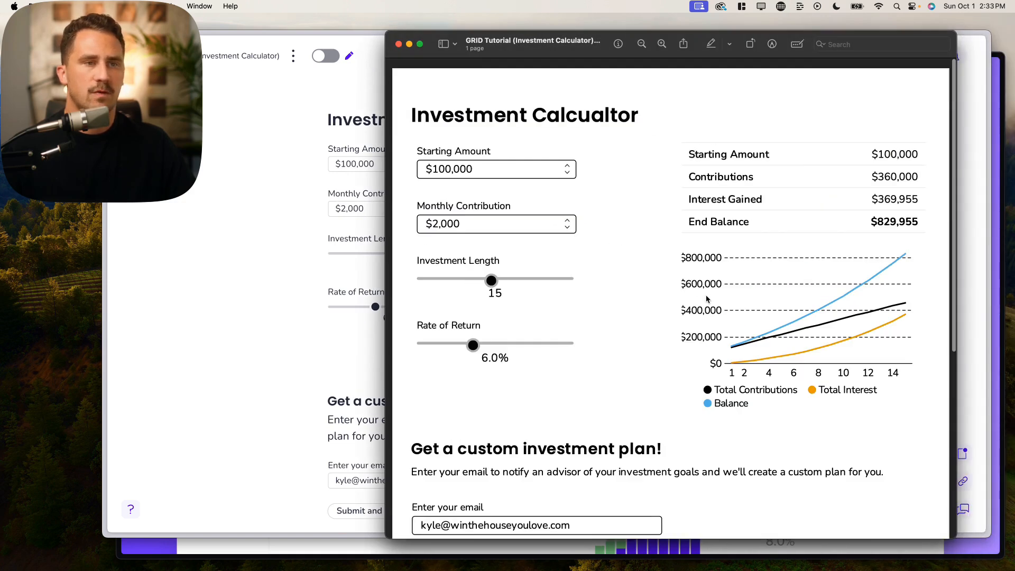
scroll(707, 299, down, 3)
scroll(681, 305, up, 2)
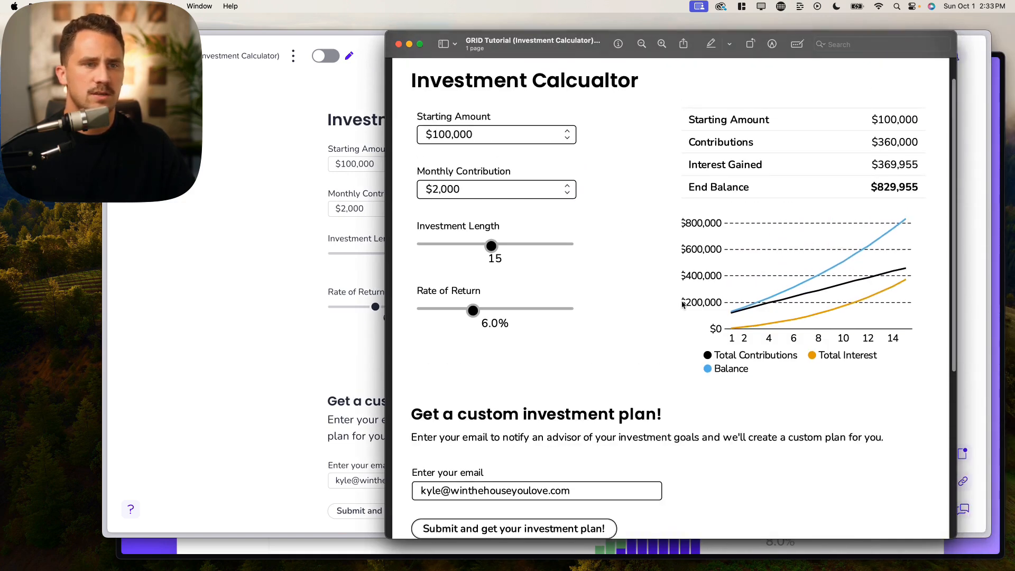
scroll(660, 299, down, 1)
scroll(628, 408, down, 2)
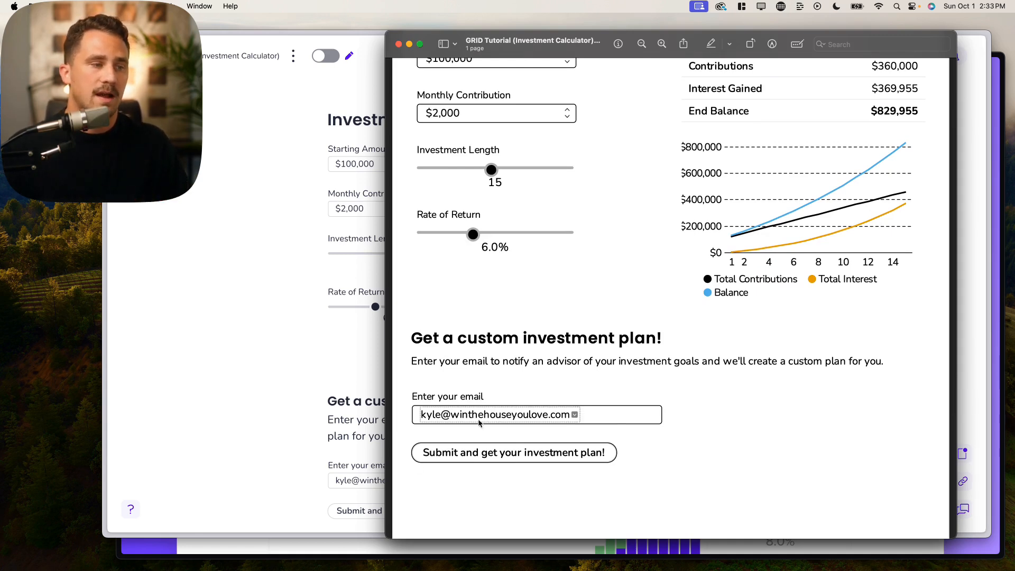
scroll(597, 440, up, 2)
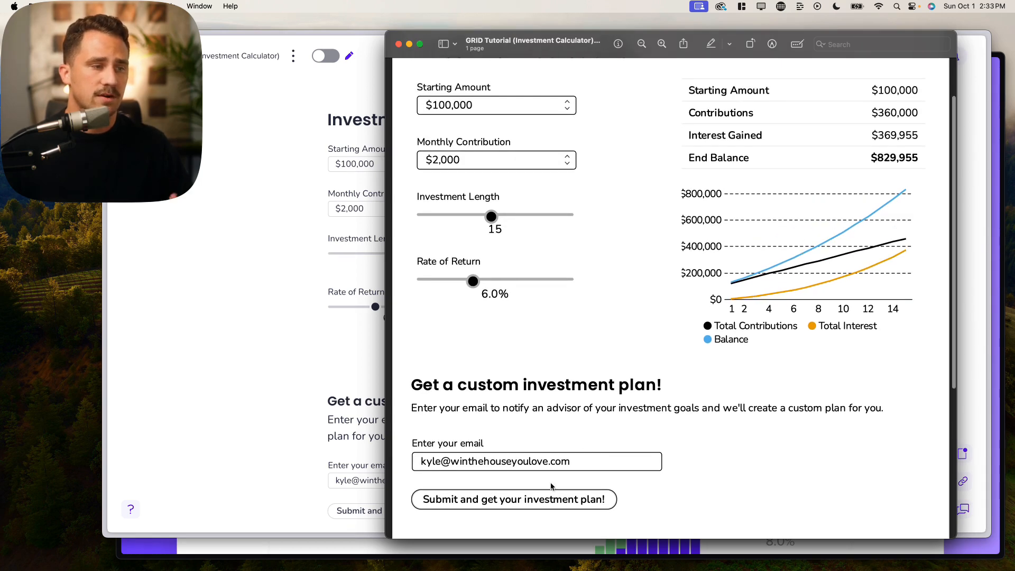
scroll(778, 453, up, 2)
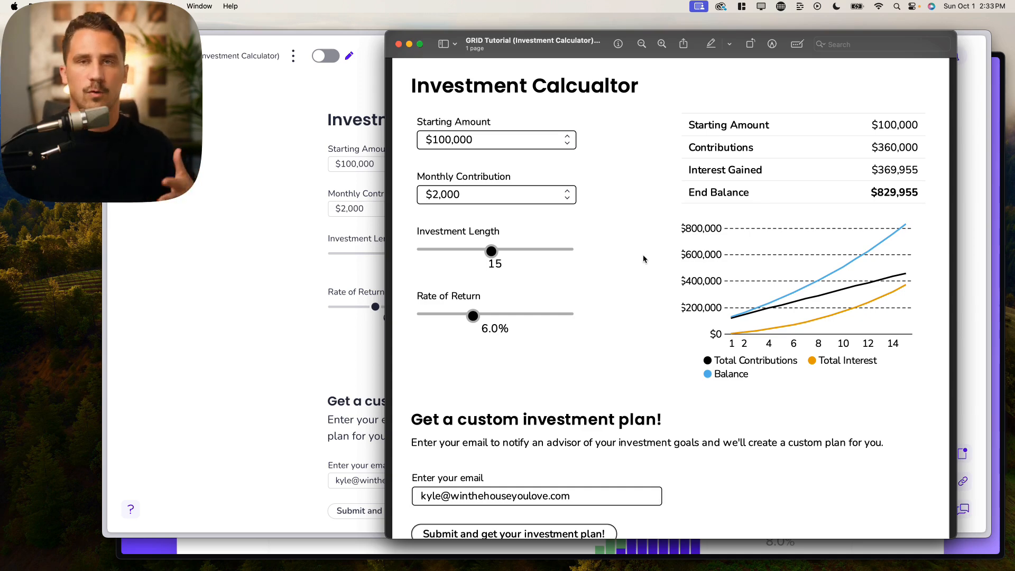
drag(561, 51, 566, 63)
scroll(658, 288, down, 5)
scroll(658, 288, up, 6)
scroll(659, 288, down, 3)
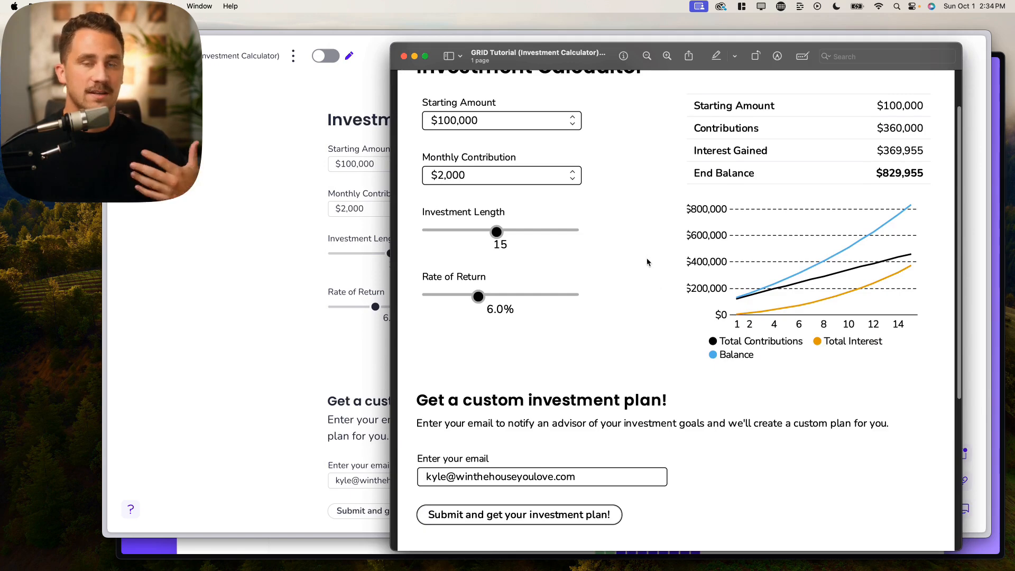
drag(577, 60, 0, 376)
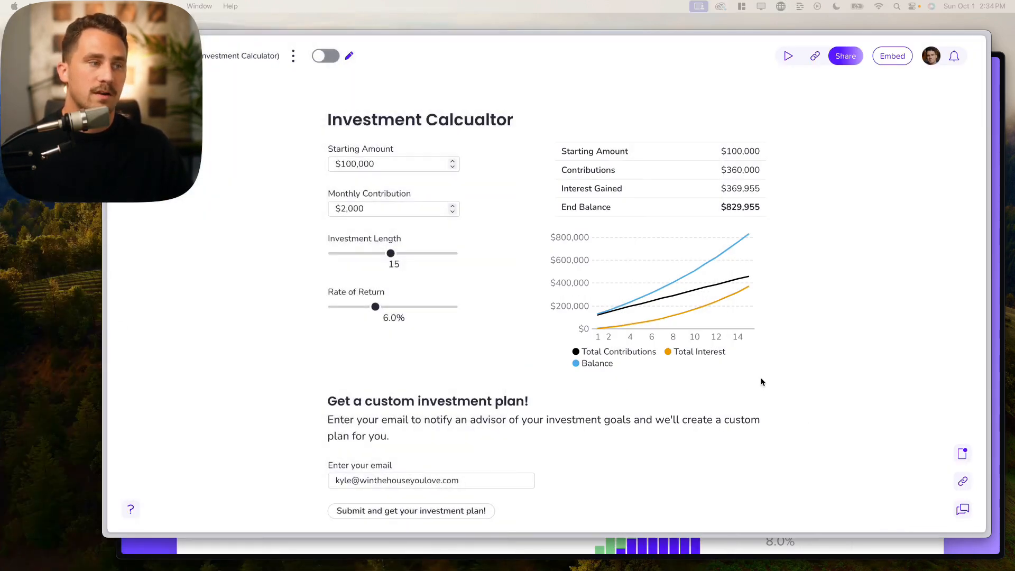
- Enable embedding for the calculator and review the generated embed link and code
click(448, 355)
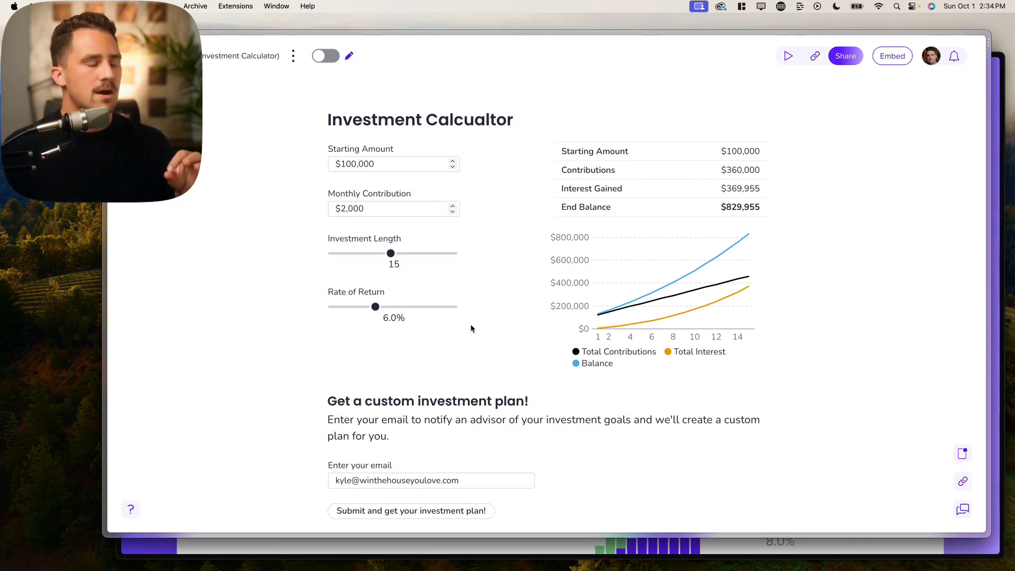
scroll(465, 310, down, 3)
scroll(465, 311, up, 2)
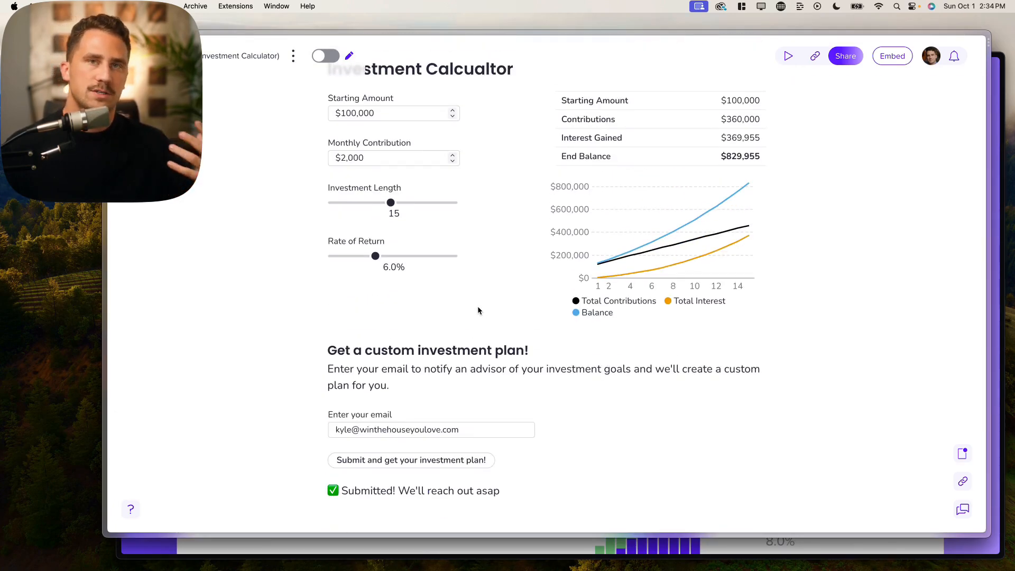
scroll(477, 304, up, 1)
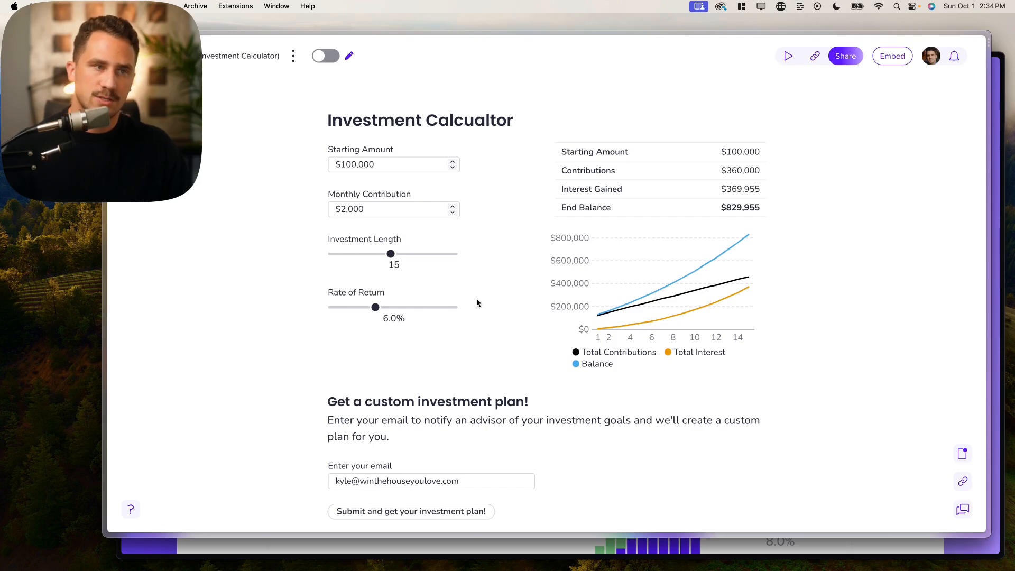
click(890, 60)
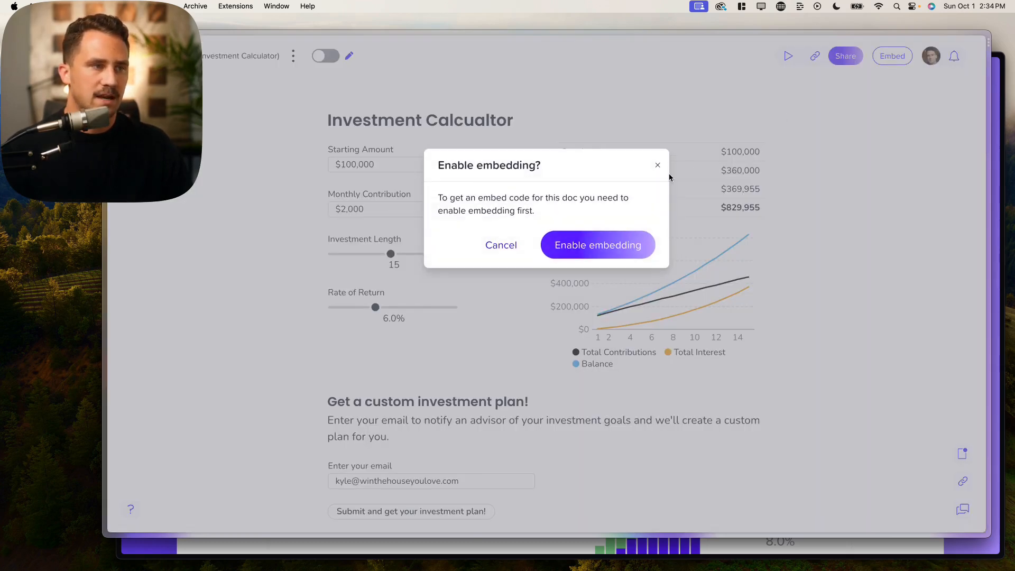
click(568, 247)
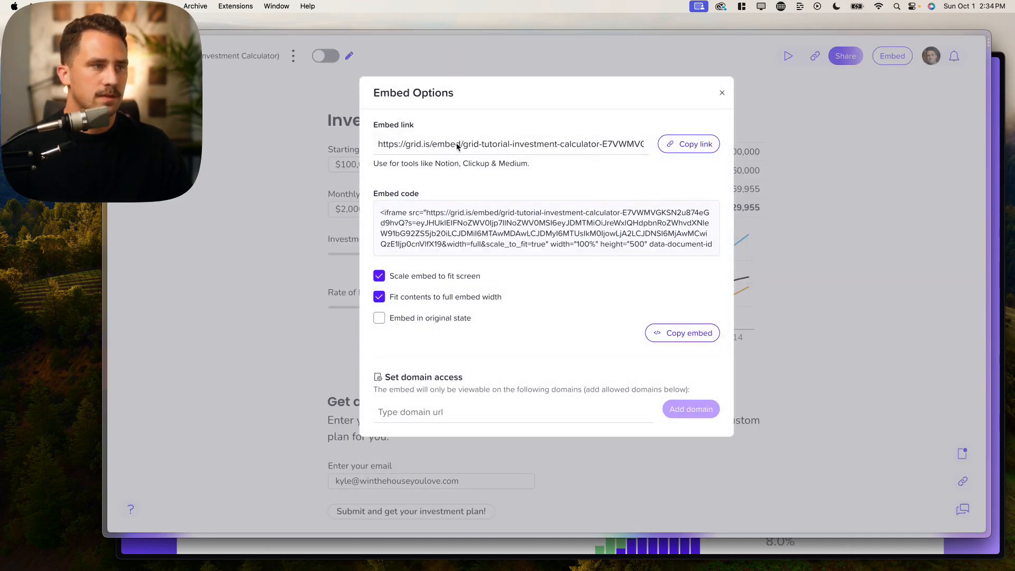
click(458, 146)
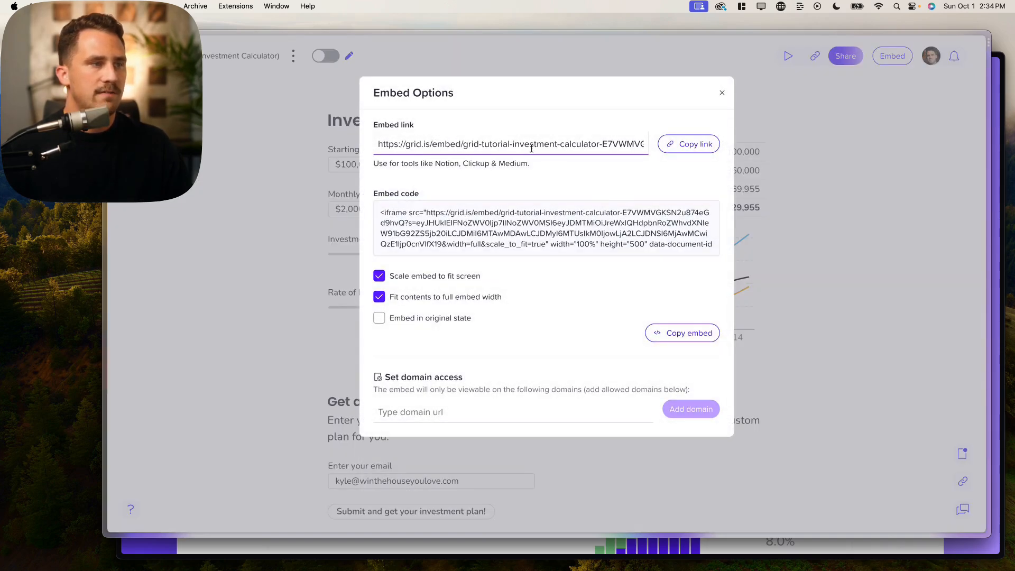
click(588, 239)
click(459, 147)
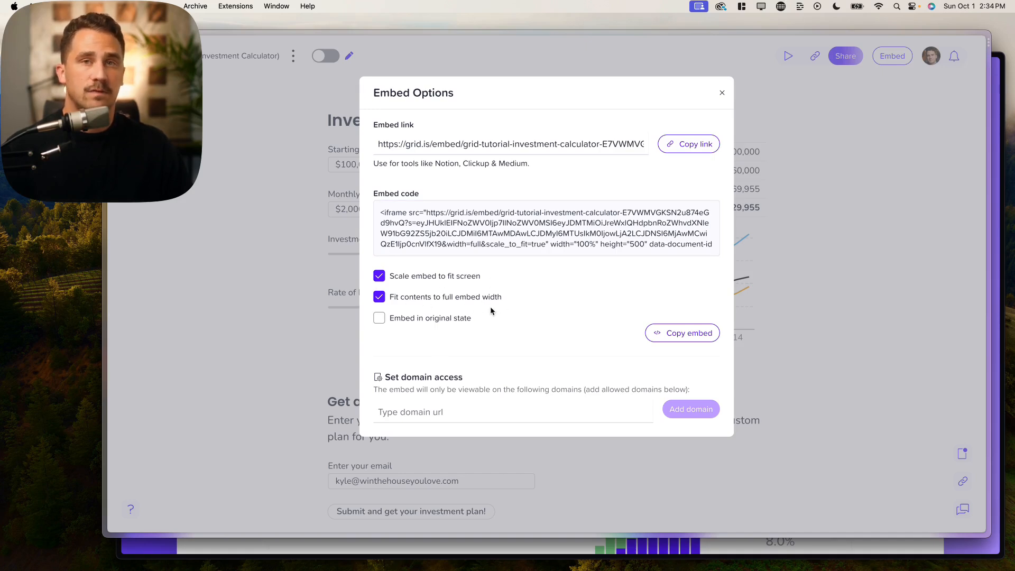
- Tick 'Embed in original state' in the Embed Options
click(379, 323)
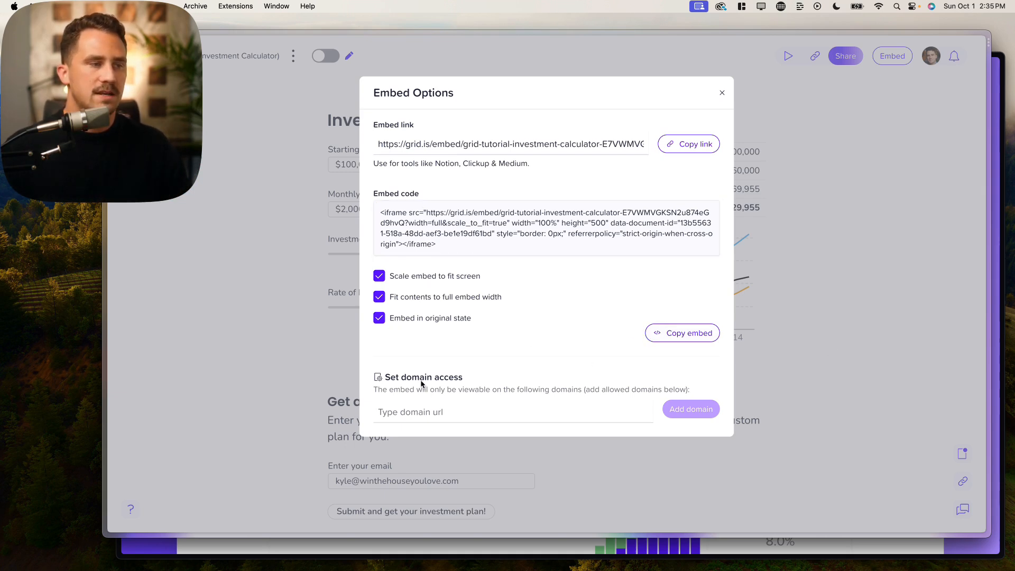
drag(400, 380, 475, 377)
click(475, 378)
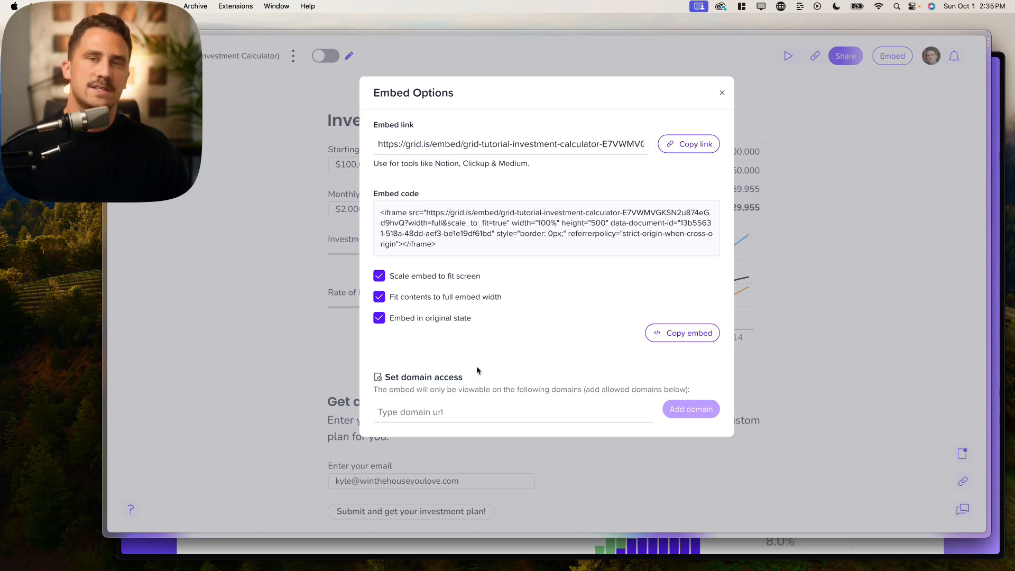
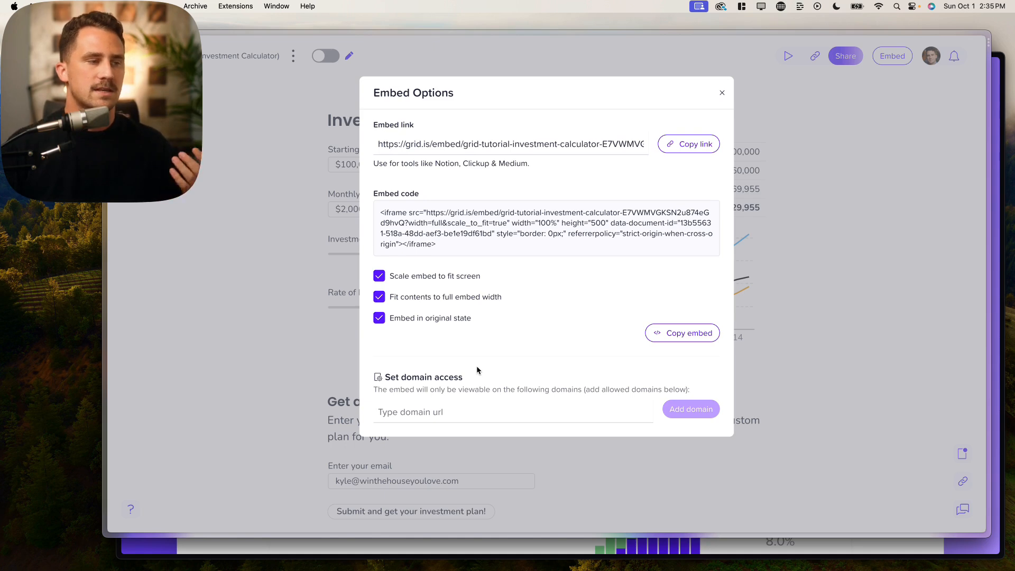
click(456, 415)
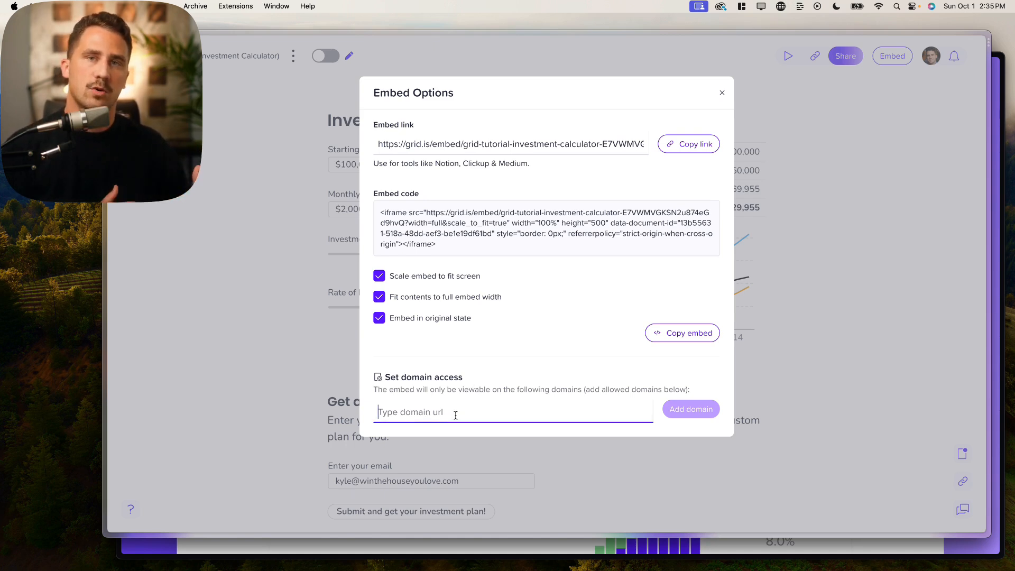
text(https://www.winthehouseyoulove.com/)
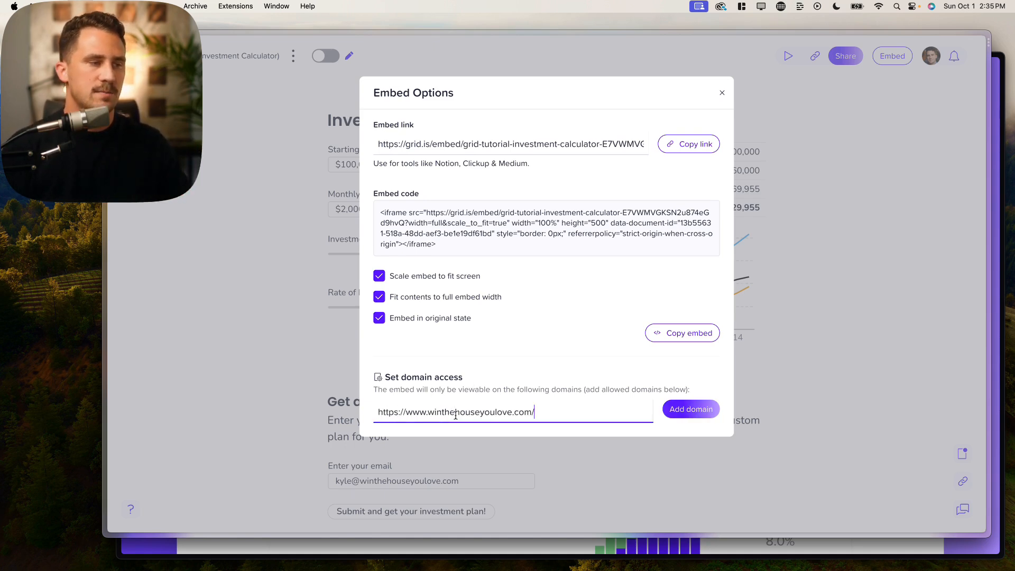
click(528, 395)
click(514, 247)
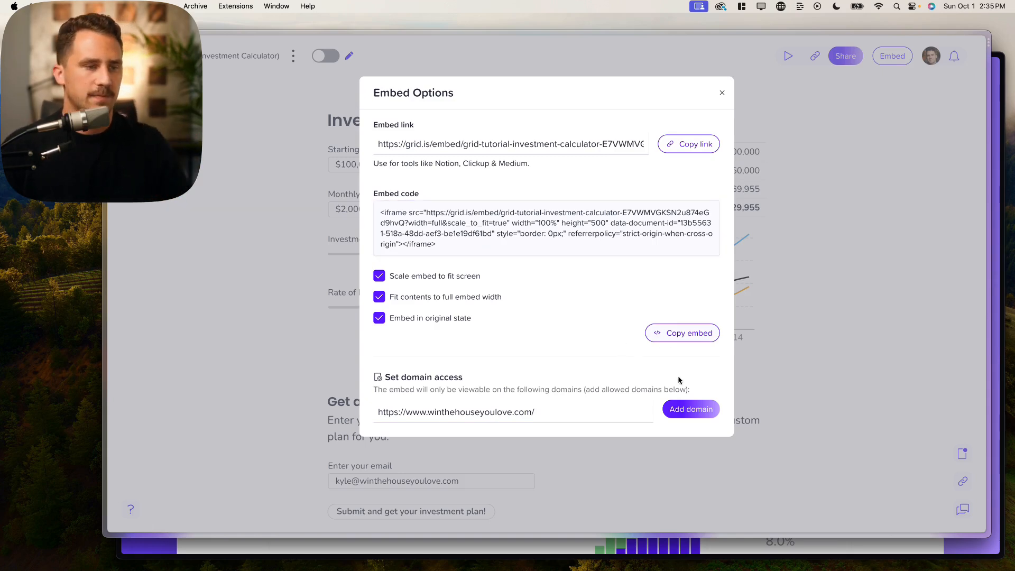
click(687, 409)
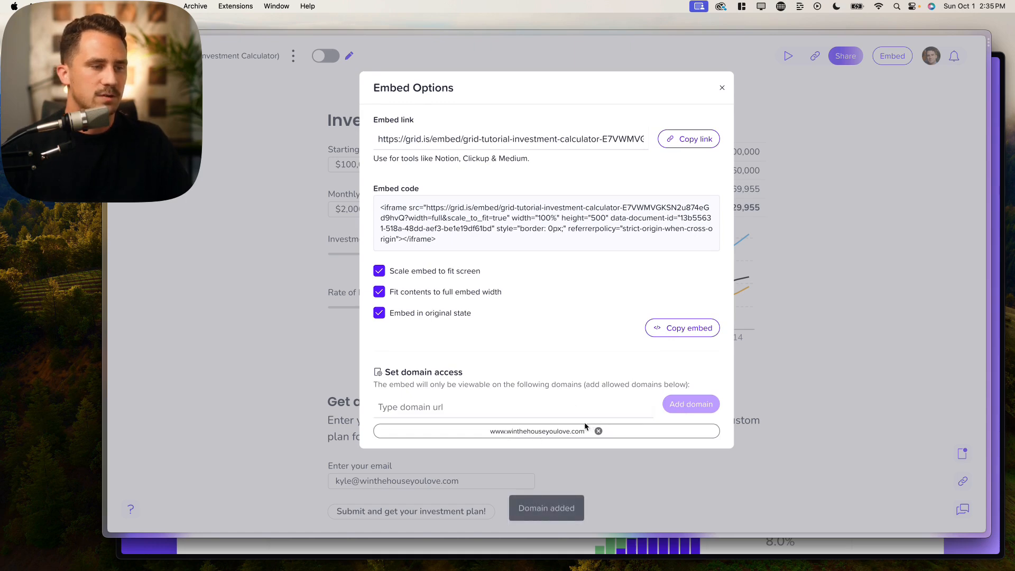
click(682, 329)
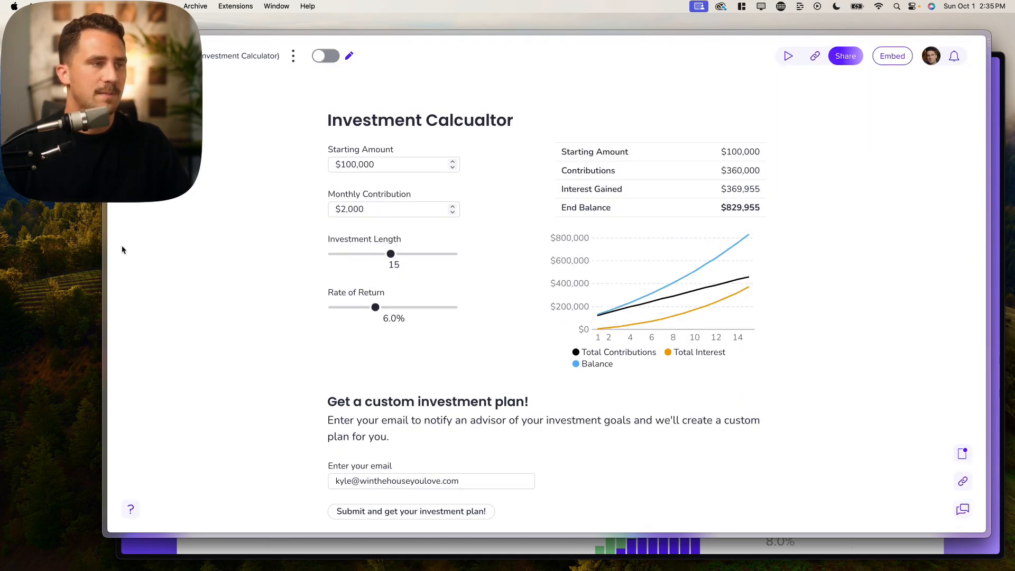
- In the Webflow Designer, paste the GRID iframe and script code into HTML Embed 8 and save it
mouse_move(84, 238)
click(153, 157)
key(super+v)
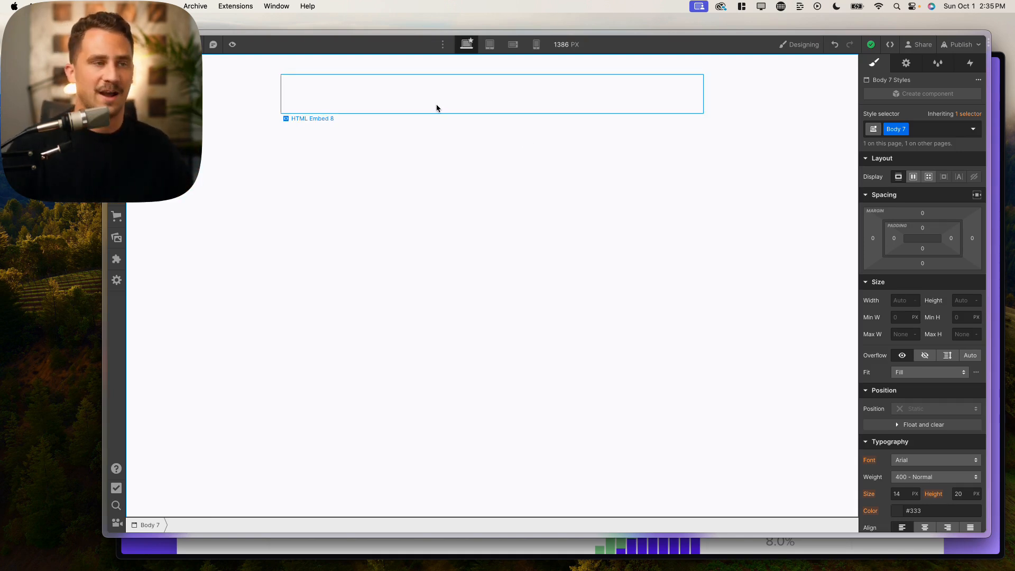
click(437, 108)
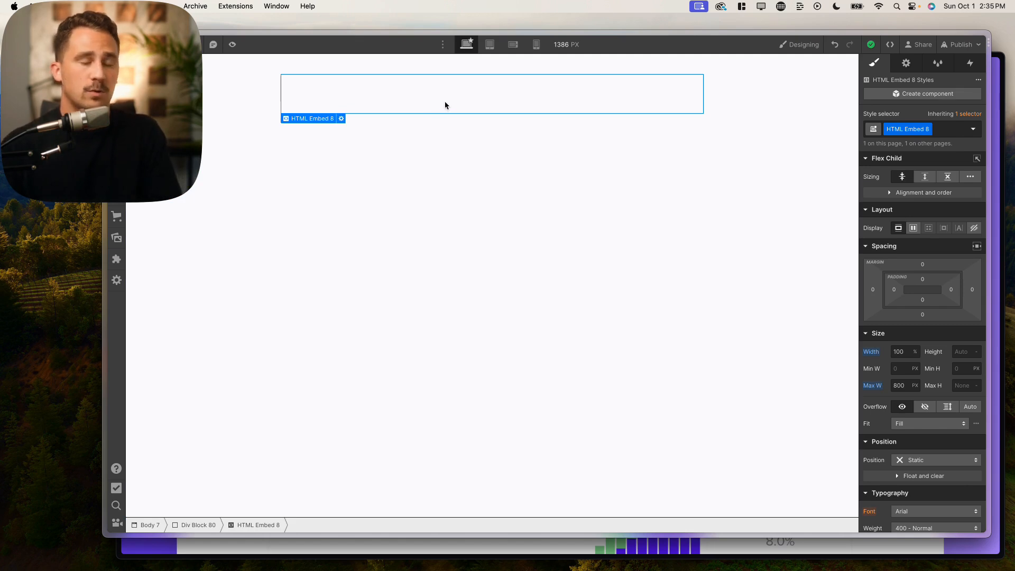
double_click(445, 104)
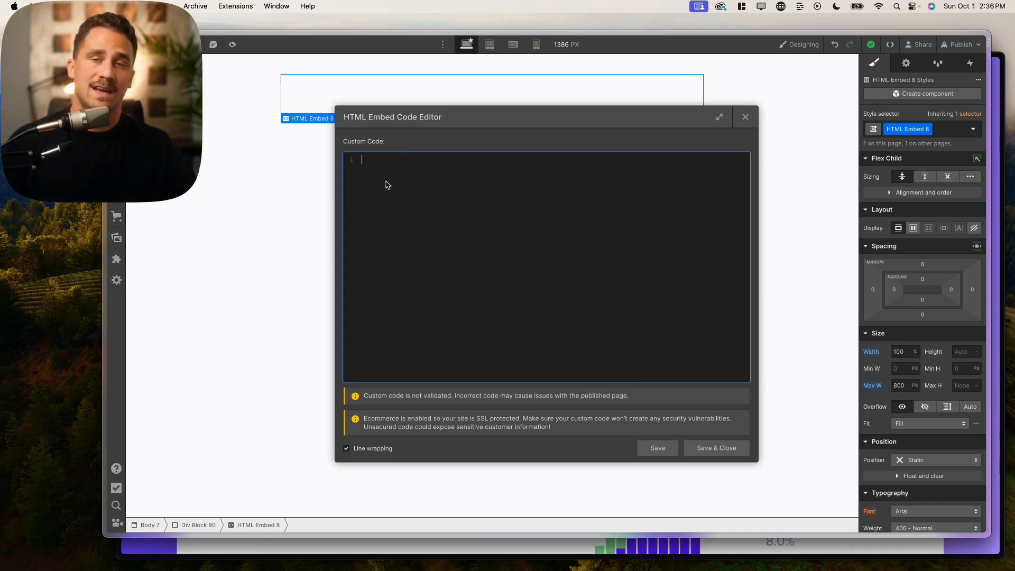
text(<iframe src="https://grid.is/embed/grid-tutorial-investment-calculator-E7VWMVGKSN2u874eGd9hvQ?width=full&scale_to_fit=true" width="100%" height="500" data-document-id="13b55631-518a-48dd-aef3-be1e19df61bd" style="border: 0px;" referrerpolicy="strict-origin-when-cross-origin"></iframe> <script type="text/javascript" src="https://grid.is/static/embed/v1/script.js"></script>)
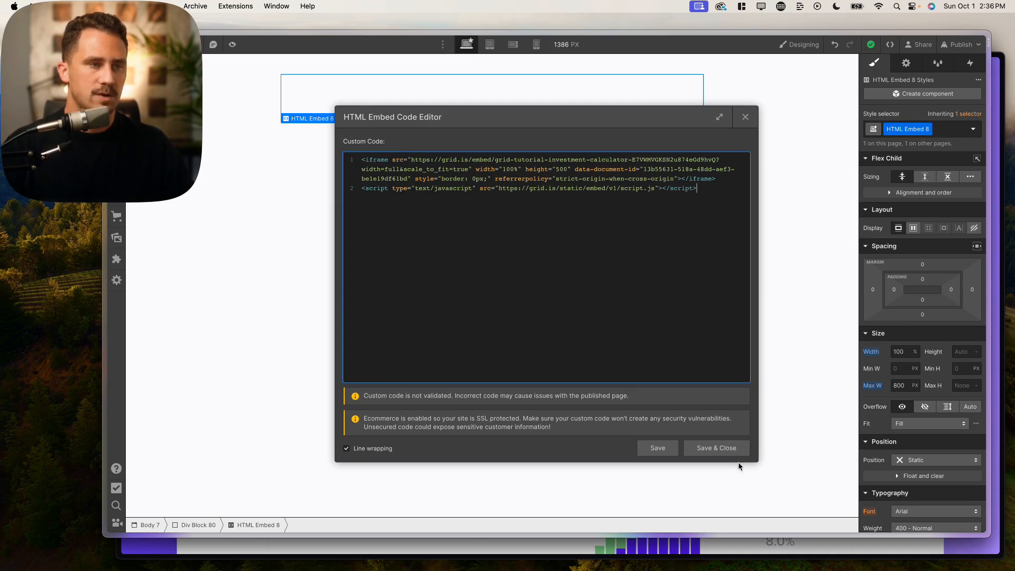
click(718, 448)
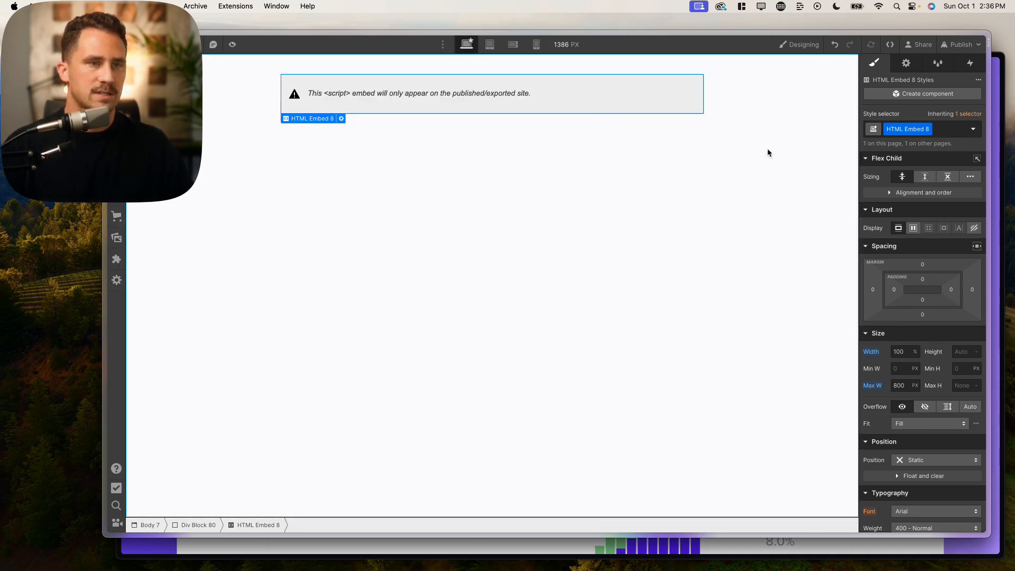
- Publish the Webflow site to staging and production, then open the live winthehouseyoulove.com site
click(763, 111)
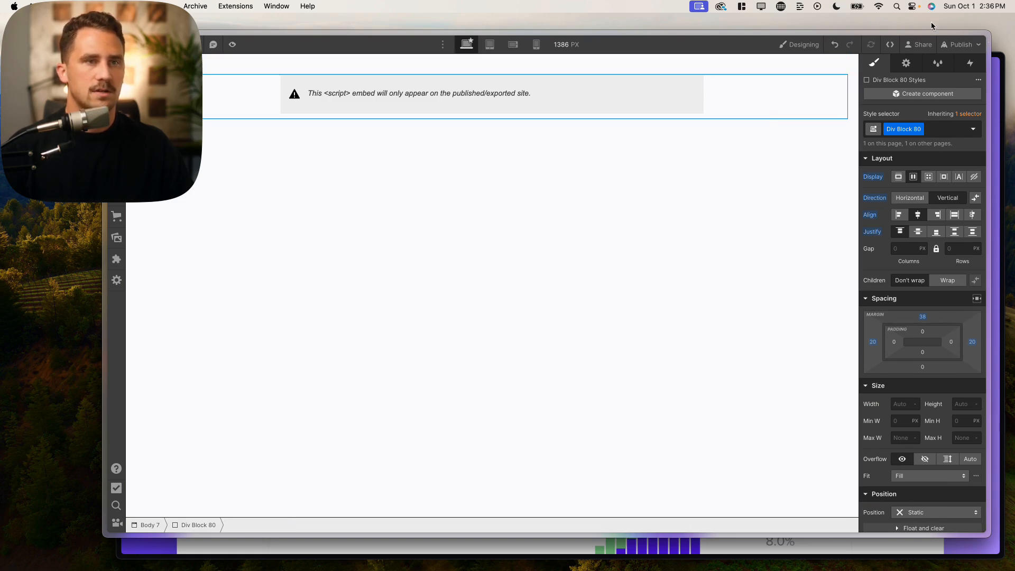
click(958, 44)
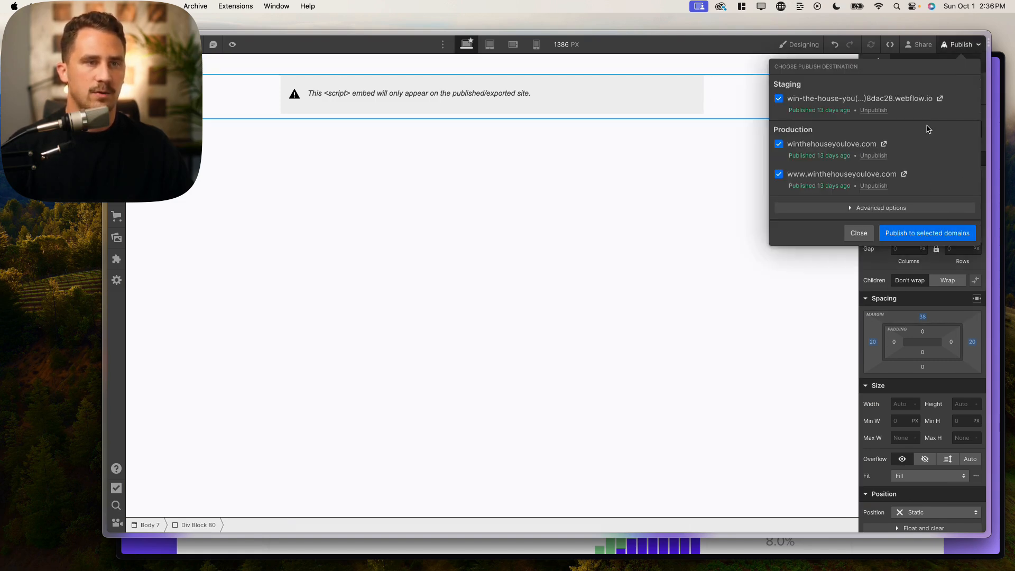
click(926, 233)
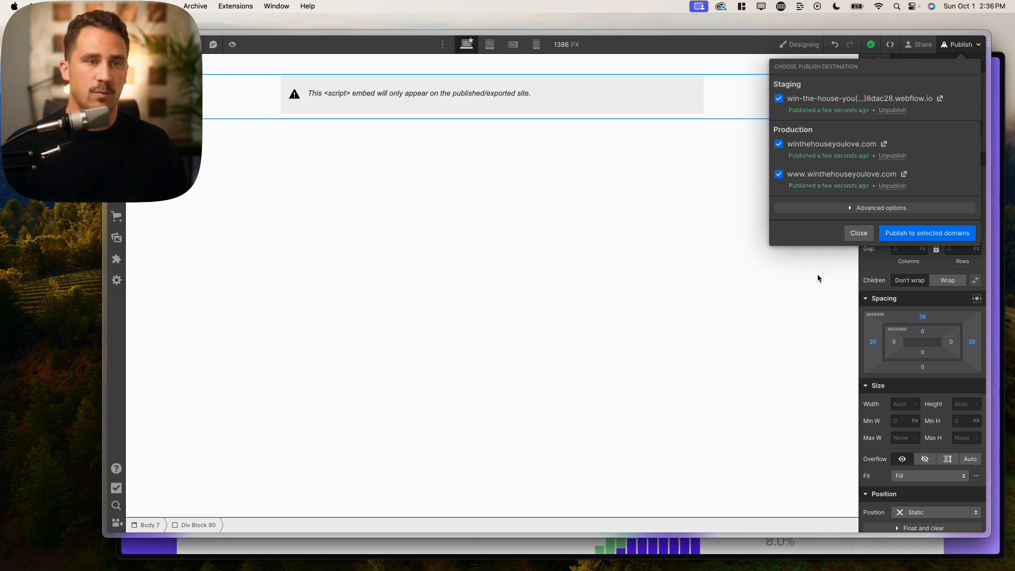
click(883, 145)
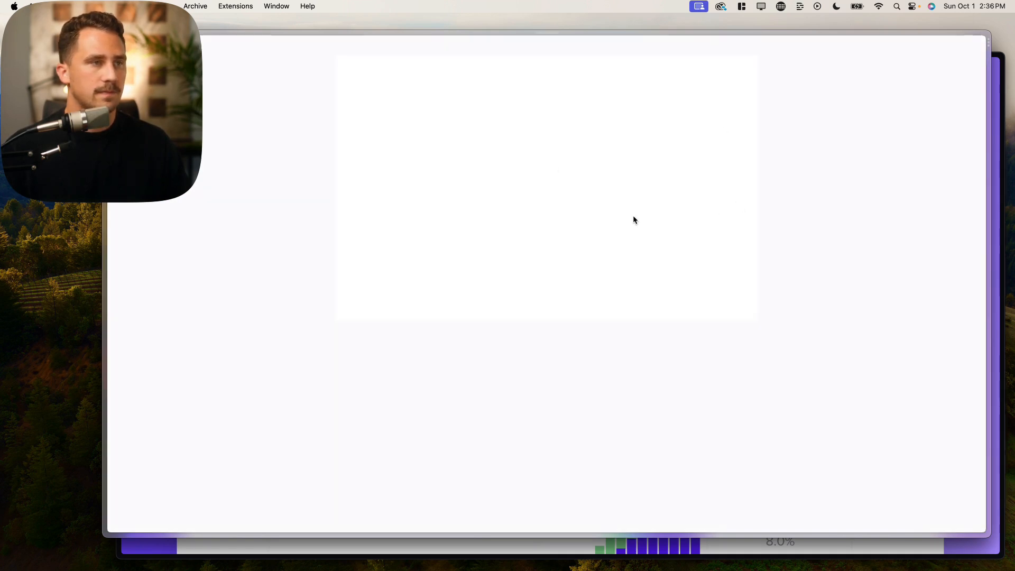
- Confirm the live site's address in Arc and scroll down to the embedded calculator
key(super+s)
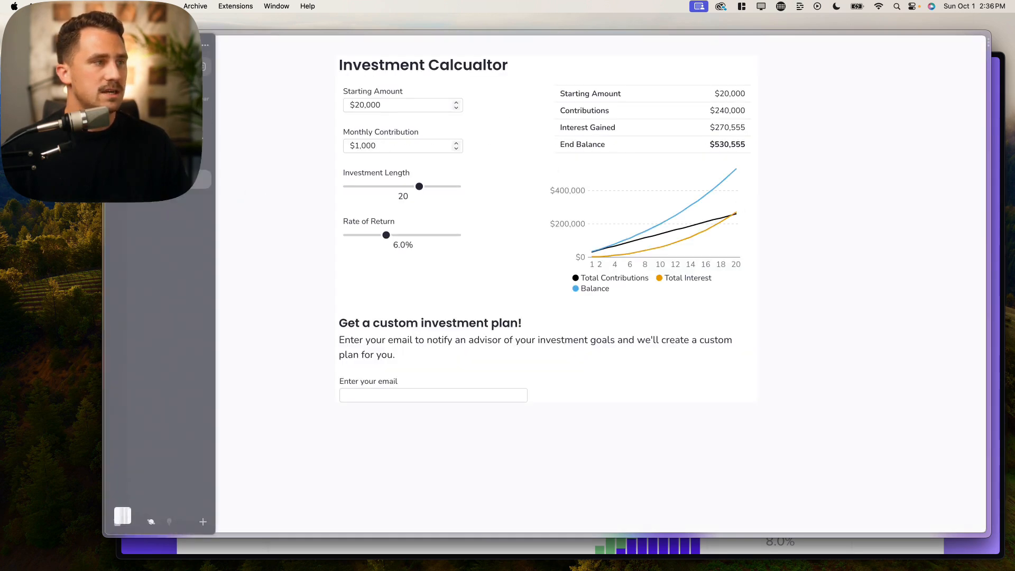
key(super+l)
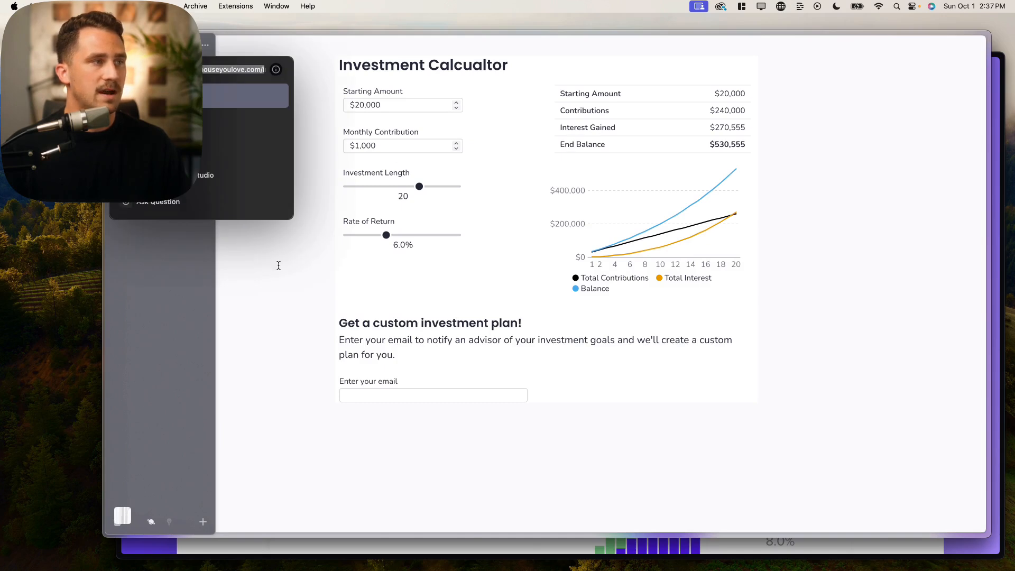
key(Escape)
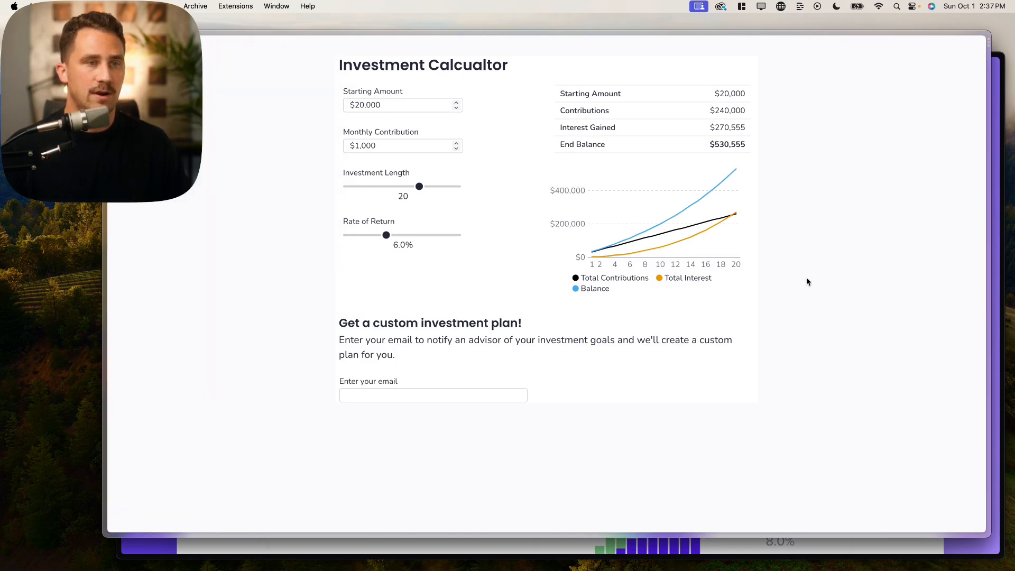
scroll(809, 299, down, 2)
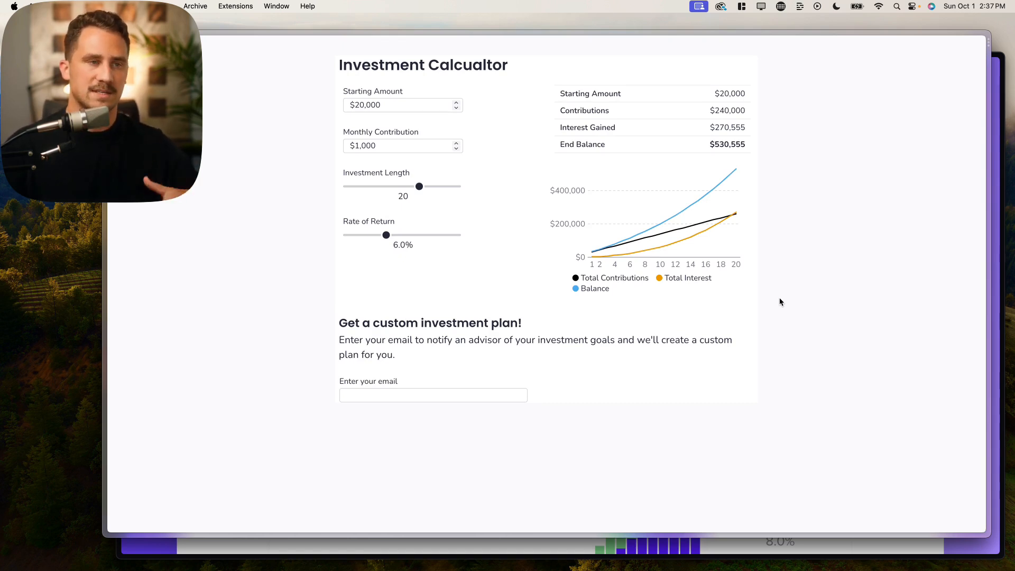
- Change the calculator's Starting Amount to $13,000
click(380, 102)
key(super+a)
click(406, 99)
click(407, 104)
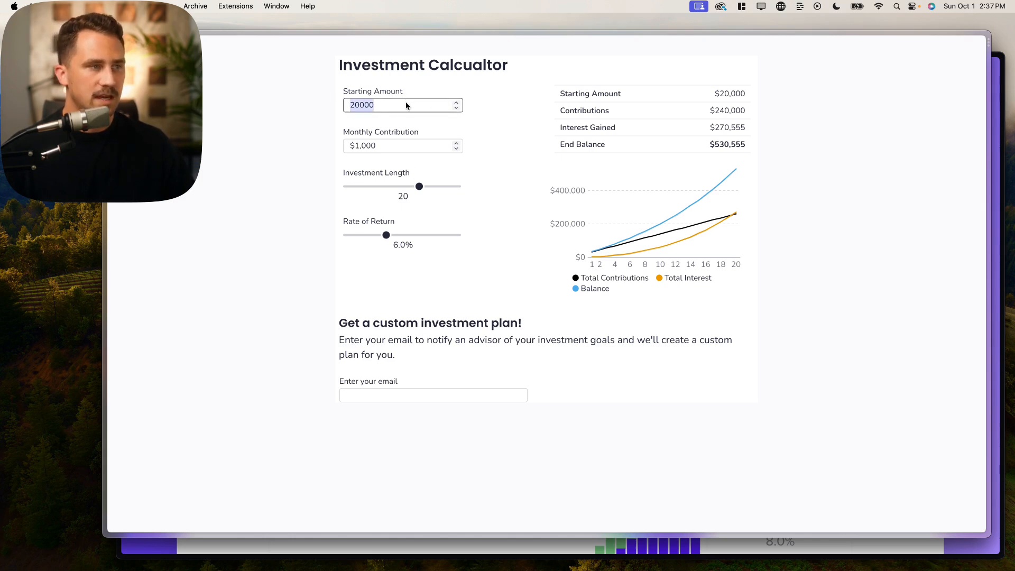
text(15000)
click(456, 107)
click(456, 109)
click(457, 109)
click(457, 109)
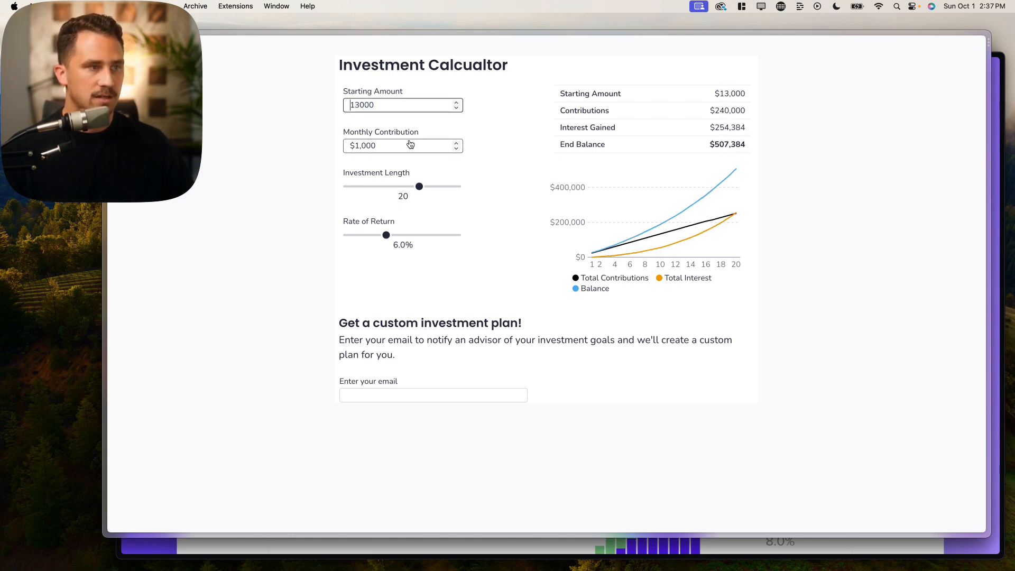
- Set Investment Length to 13 years, then enter an e-mail and submit it for a custom plan
drag(419, 186, 393, 186)
click(396, 396)
text(;emm)
click(448, 423)
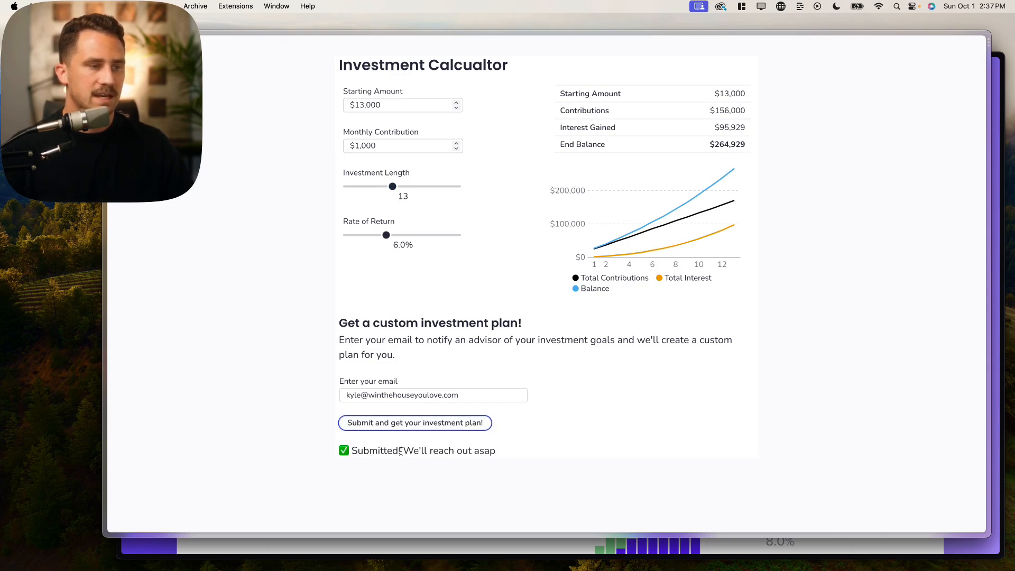